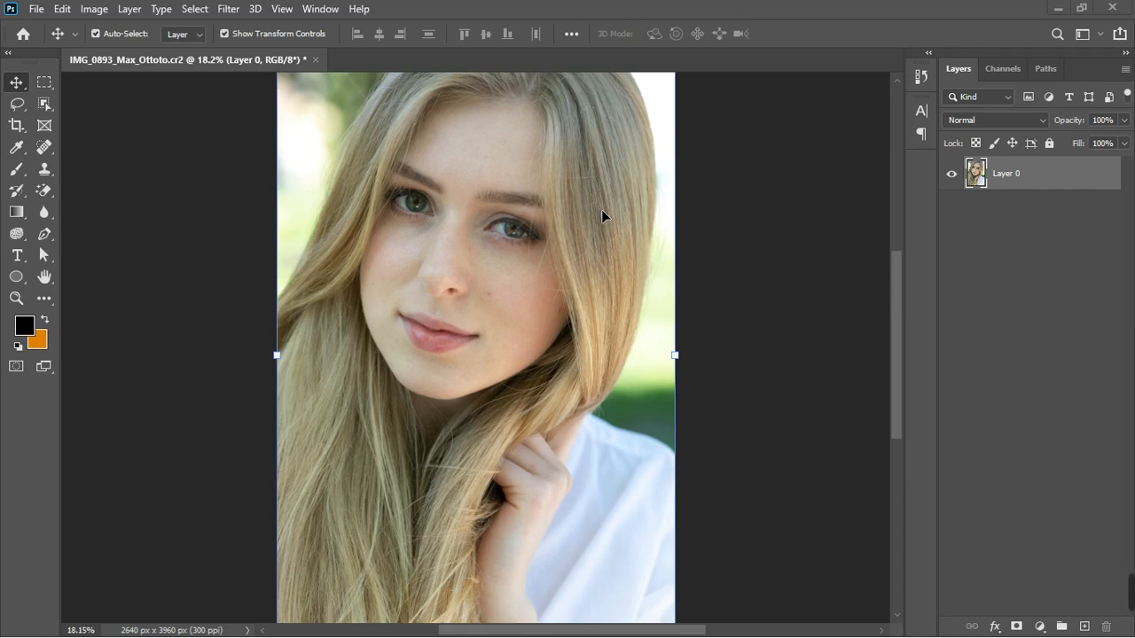
Add a Brightness/Contrast adjustment layer and lower its brightness to -27
click(1041, 627)
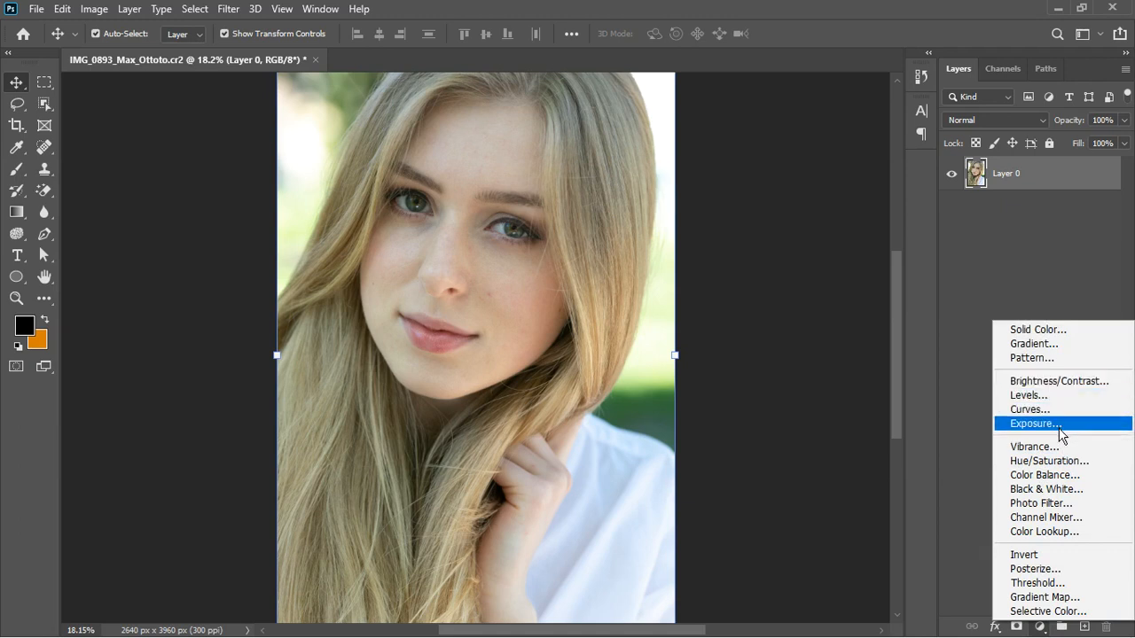
click(1062, 383)
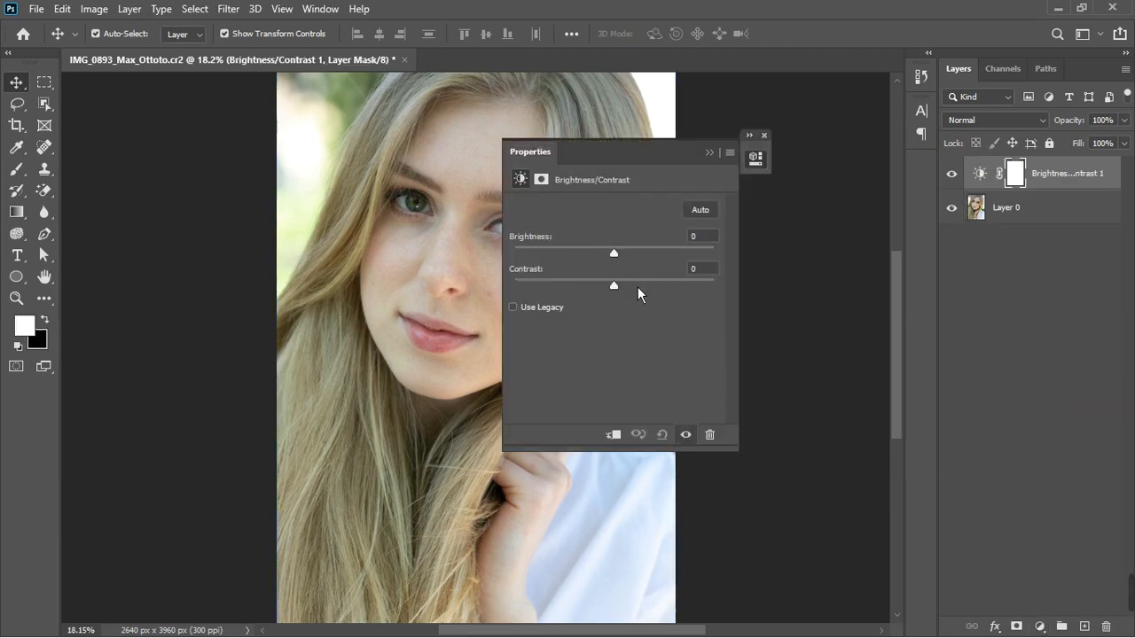
drag(625, 152, 783, 160)
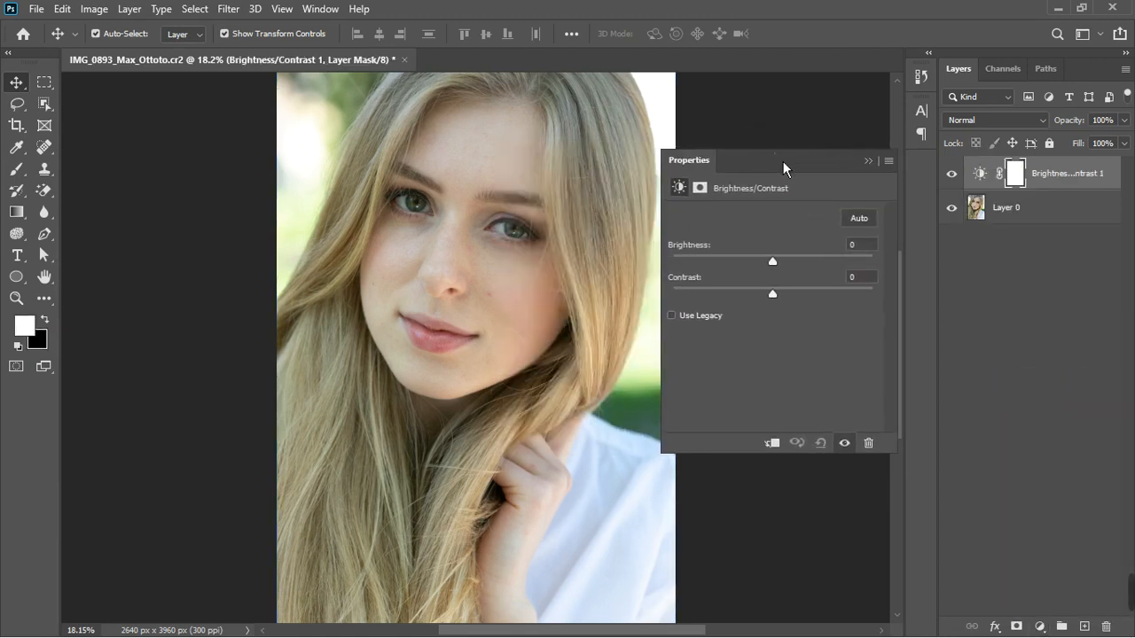
scroll(470, 238, up, 2)
scroll(469, 237, down, 2)
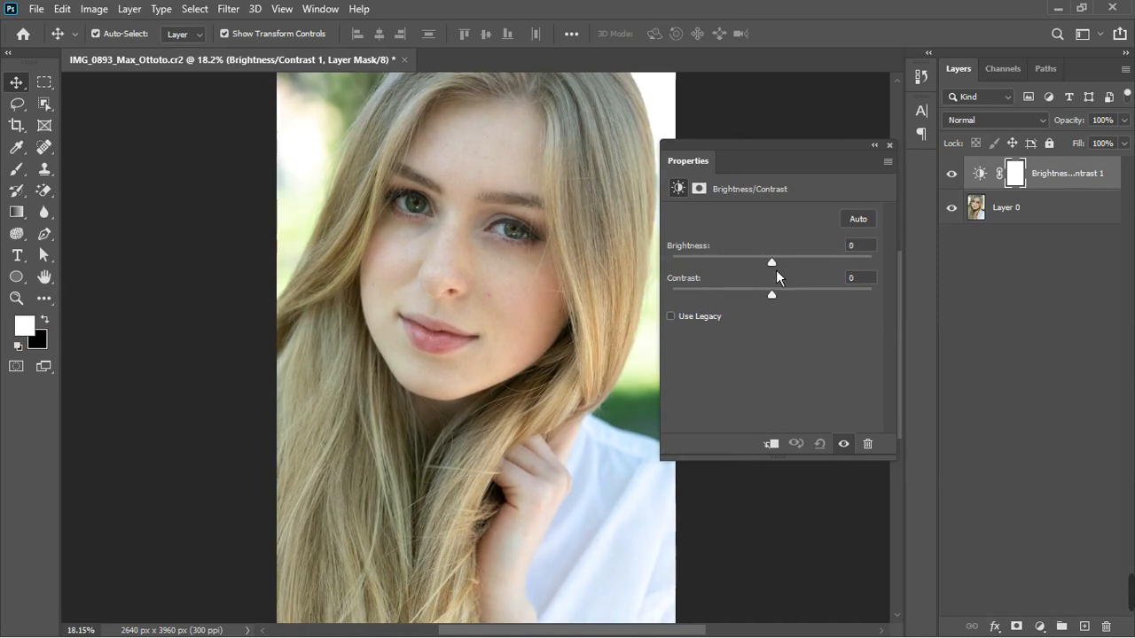
drag(776, 269, 759, 273)
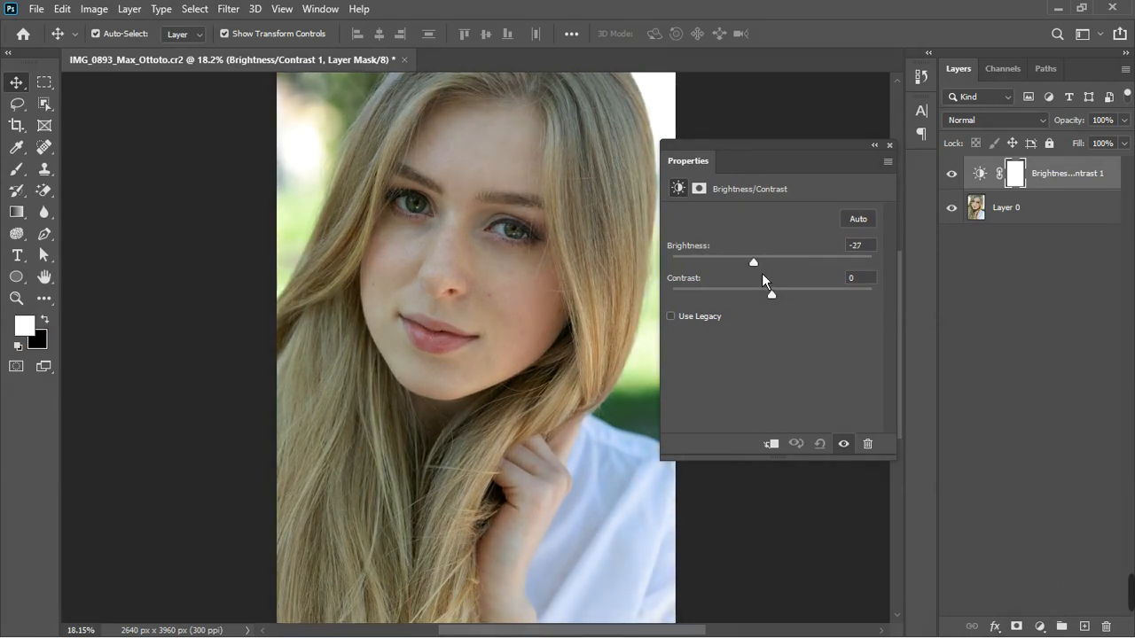
click(889, 145)
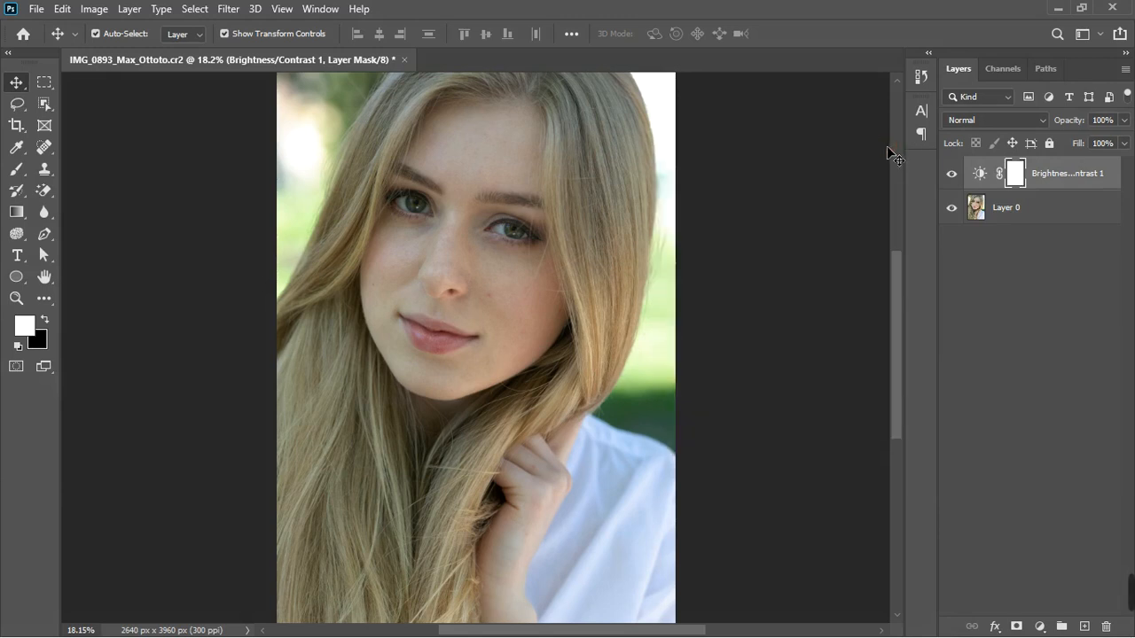
Compare the photo with and without the brightness adjustment and zoom in on the face to inspect it
click(953, 175)
click(954, 176)
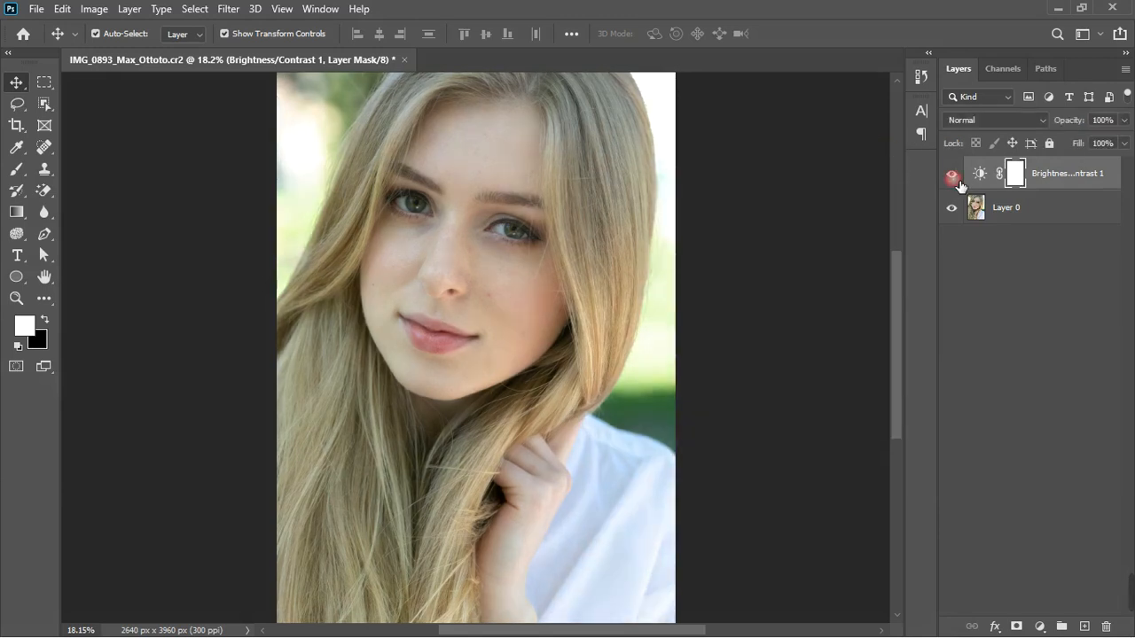
scroll(497, 262, down, 3)
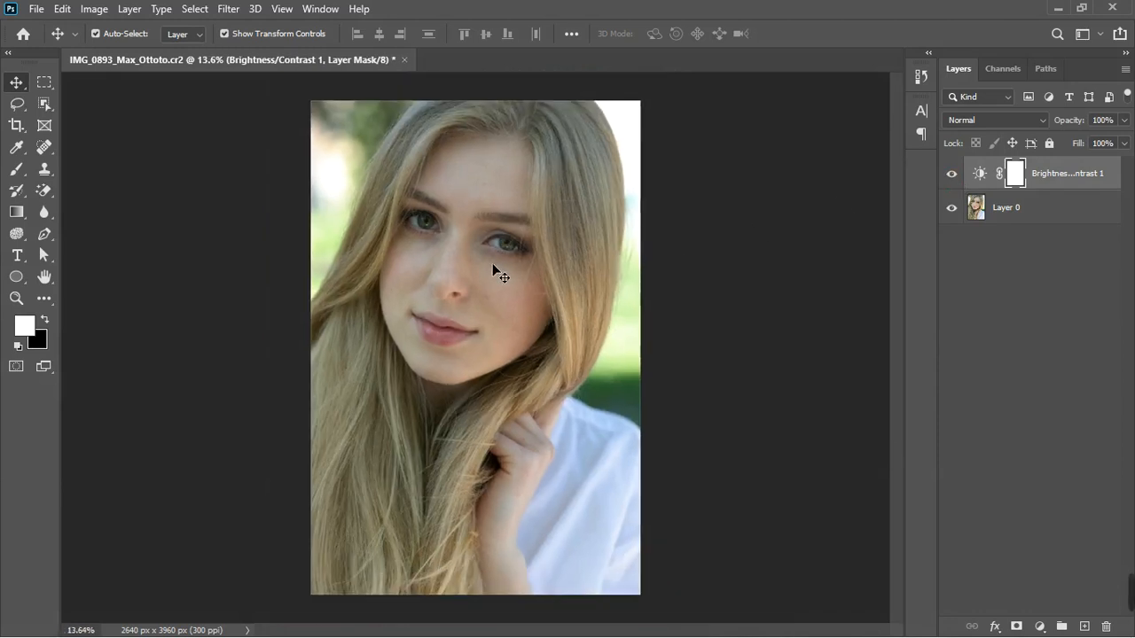
scroll(497, 266, up, 3)
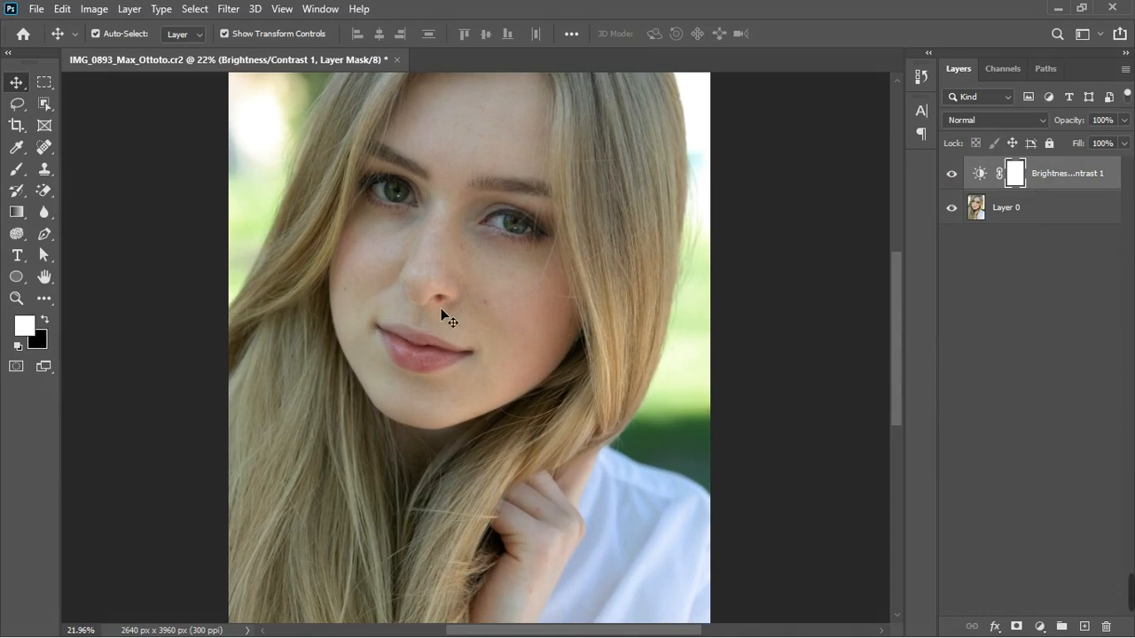
scroll(441, 308, up, 4)
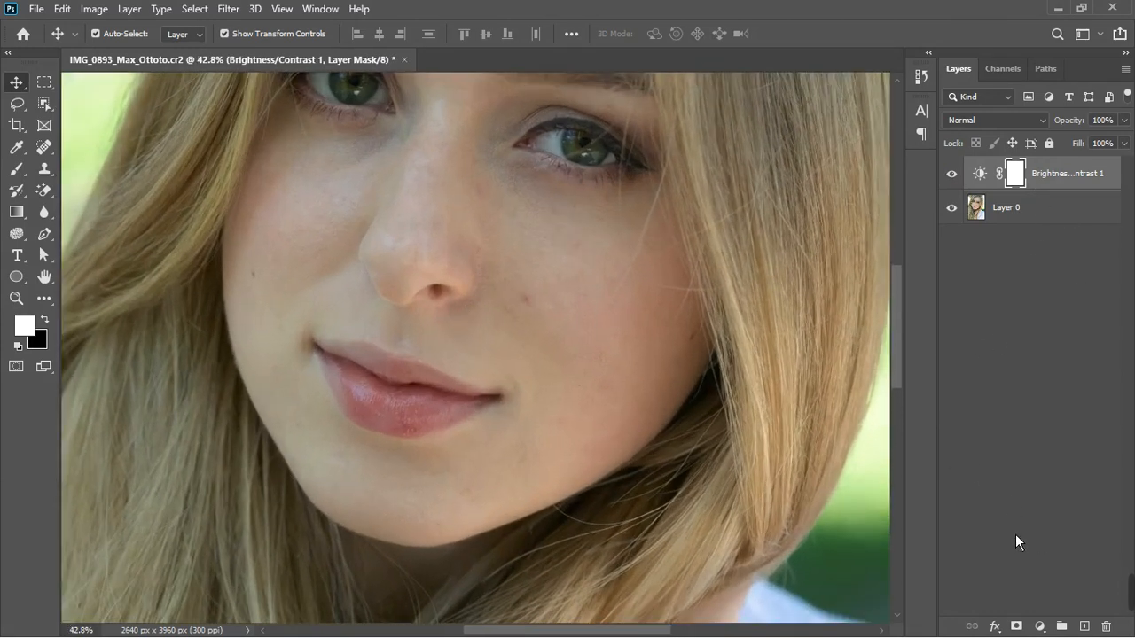
scroll(455, 349, down, 3)
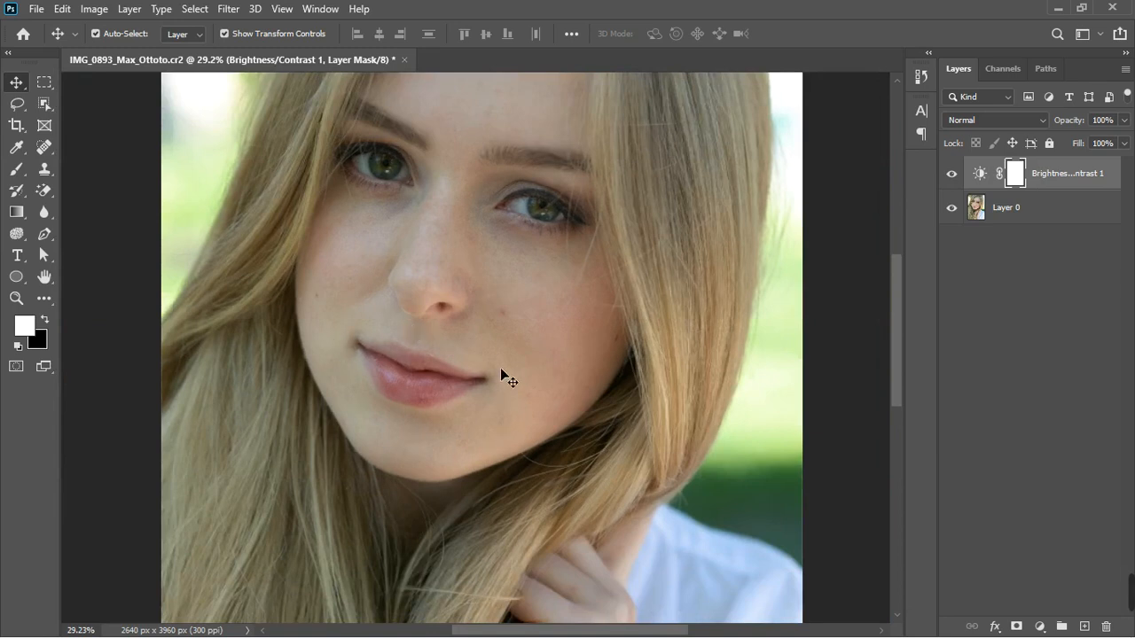
scroll(514, 176, up, 5)
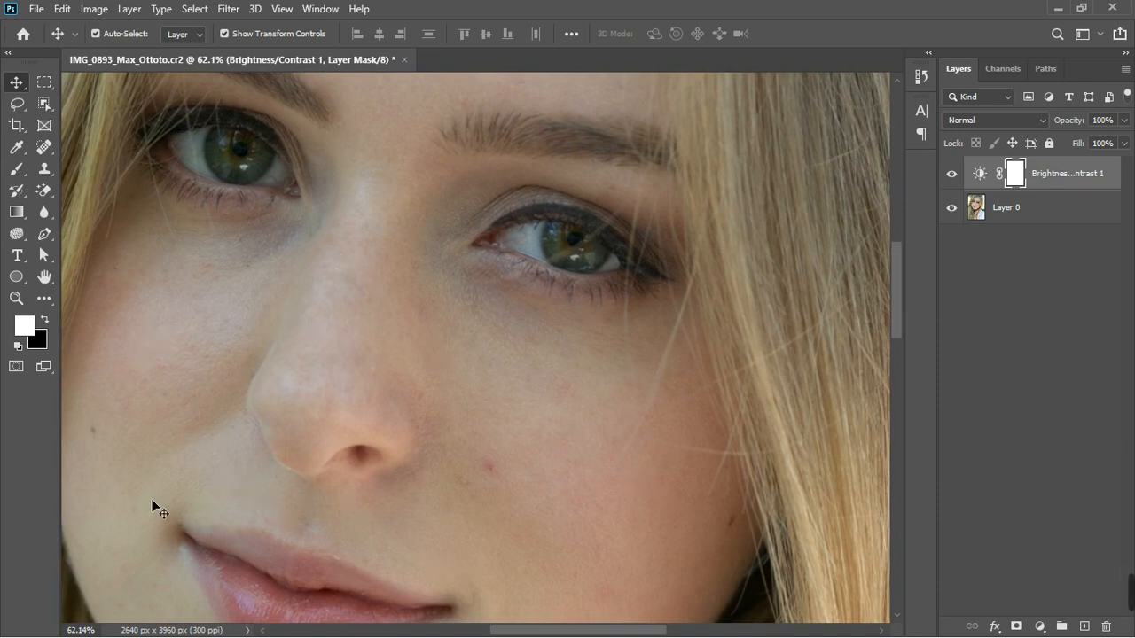
scroll(405, 360, down, 3)
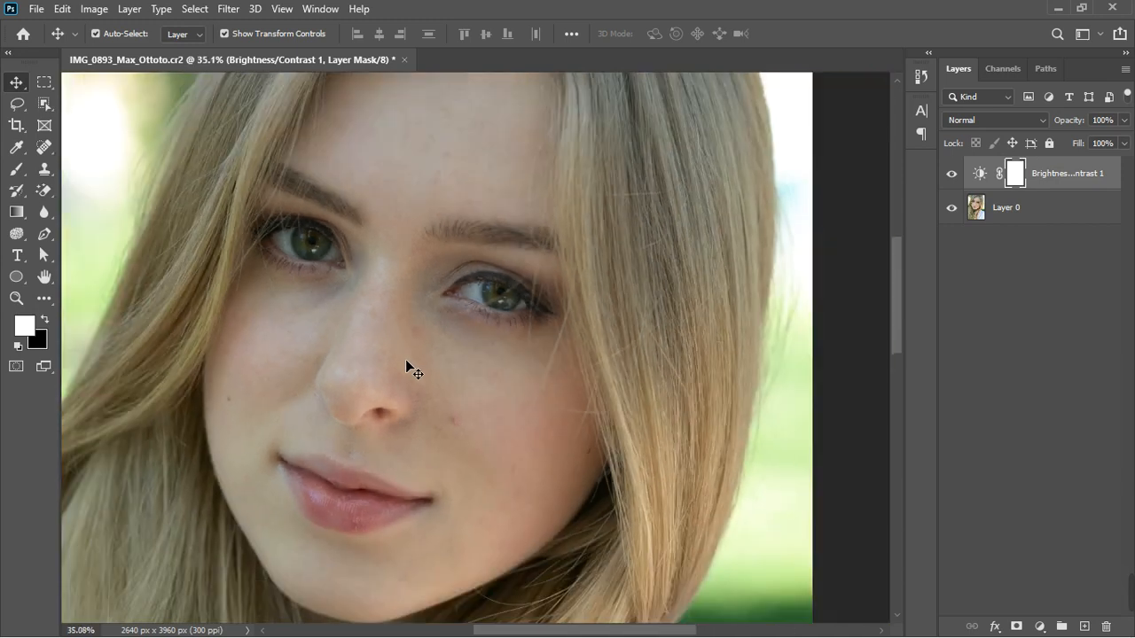
scroll(444, 413, up, 2)
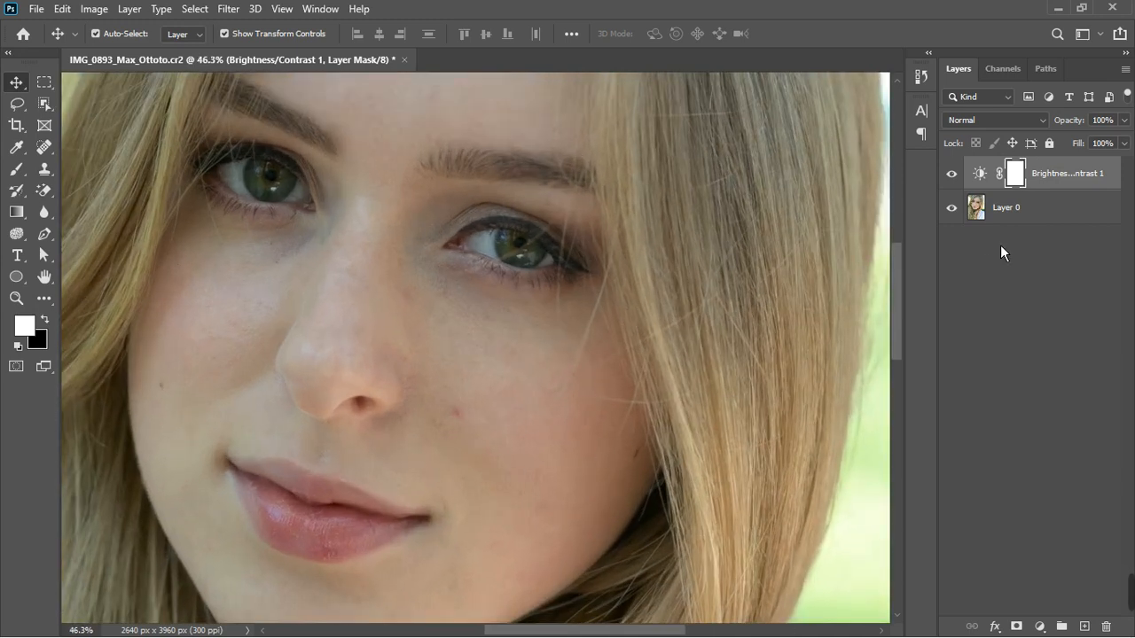
Add a Hue/Saturation adjustment layer and target the Yellows range by sampling the image with the on-image adjustment tool
click(1040, 627)
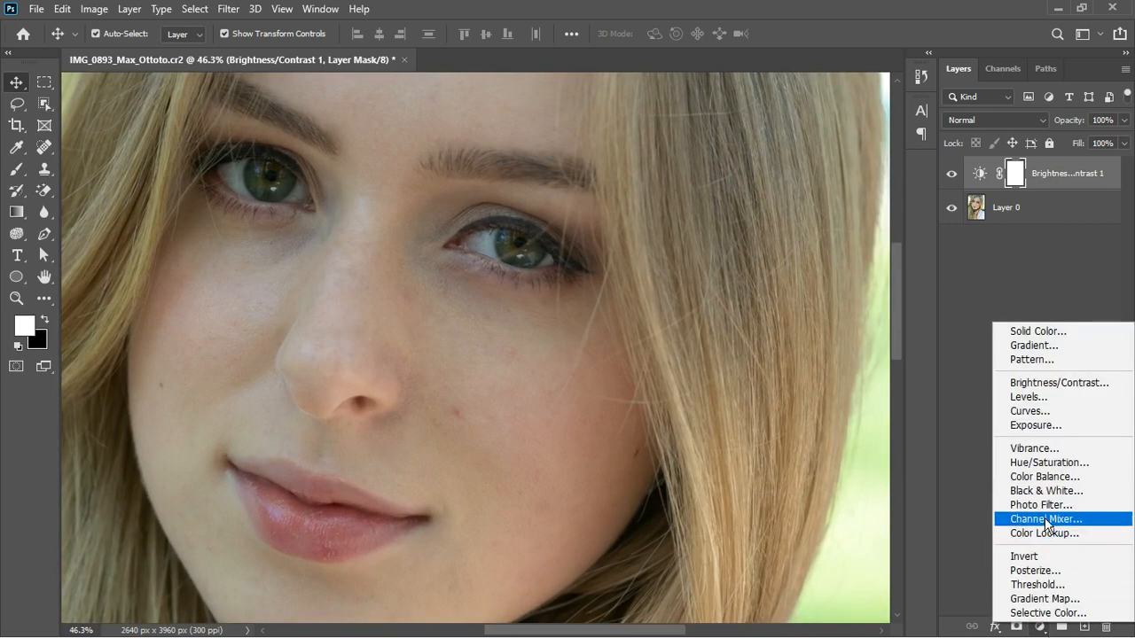
click(1048, 463)
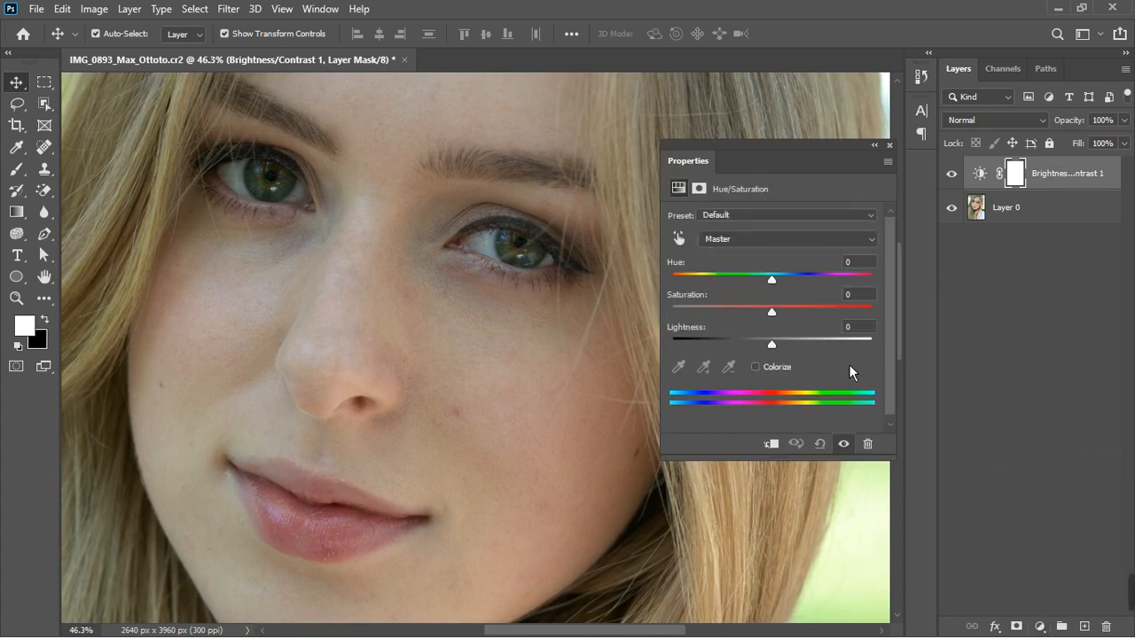
click(678, 238)
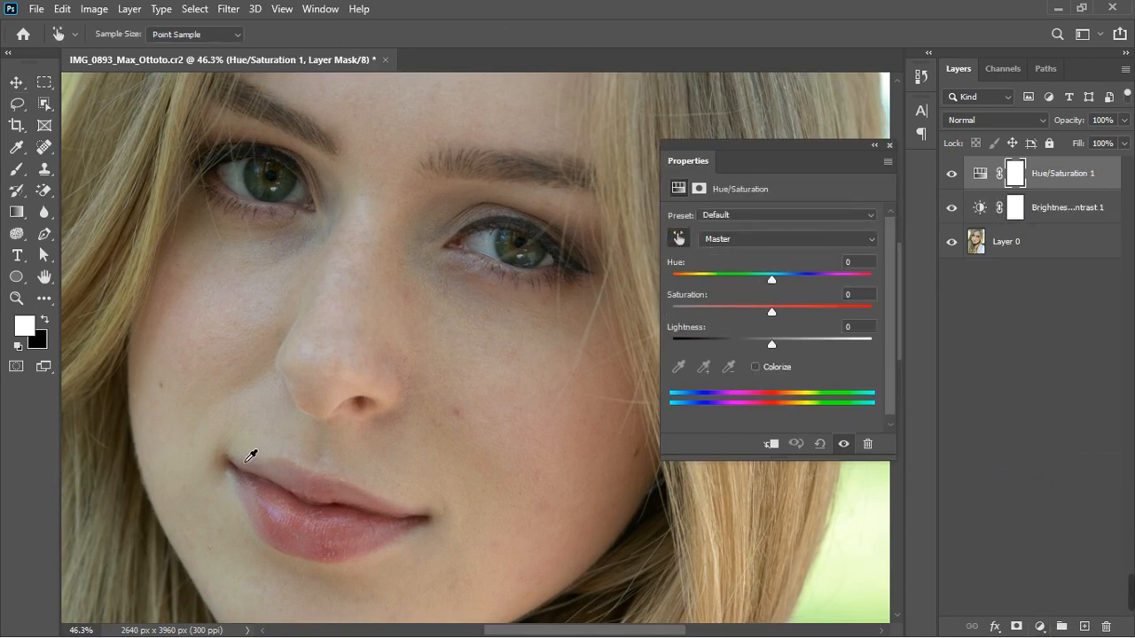
click(254, 538)
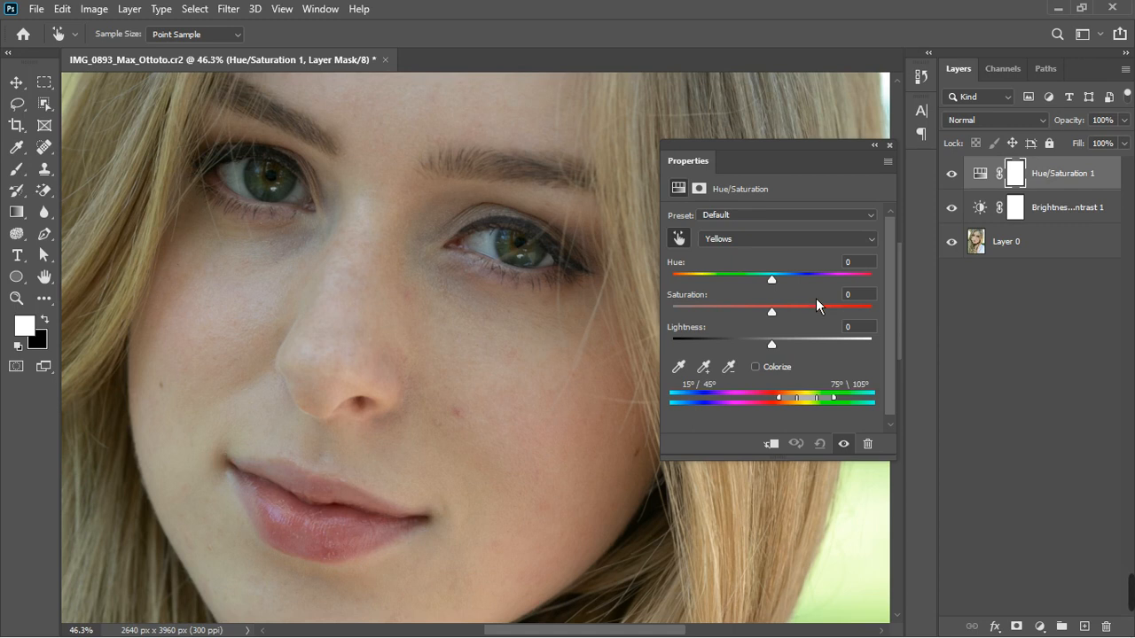
drag(779, 284, 864, 285)
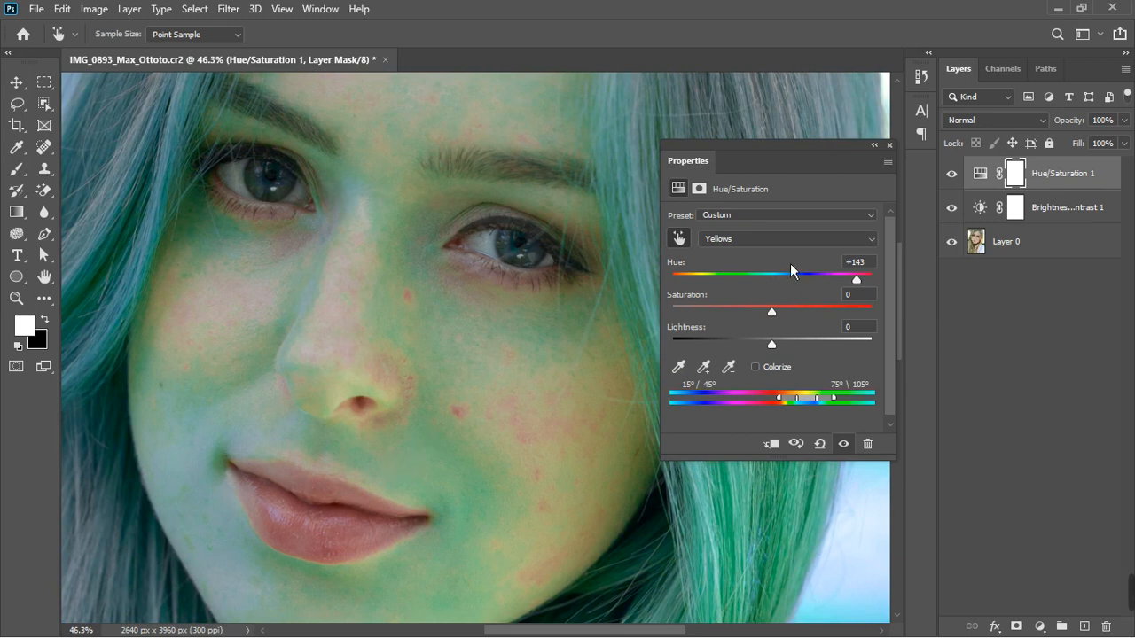
click(688, 243)
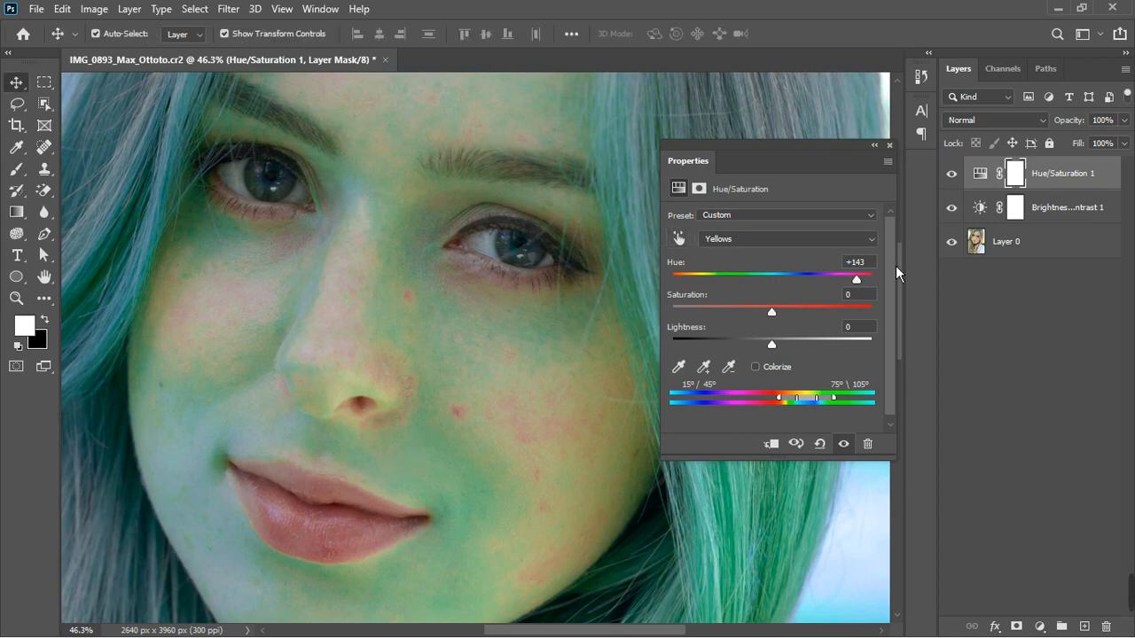
click(859, 261)
text(0)
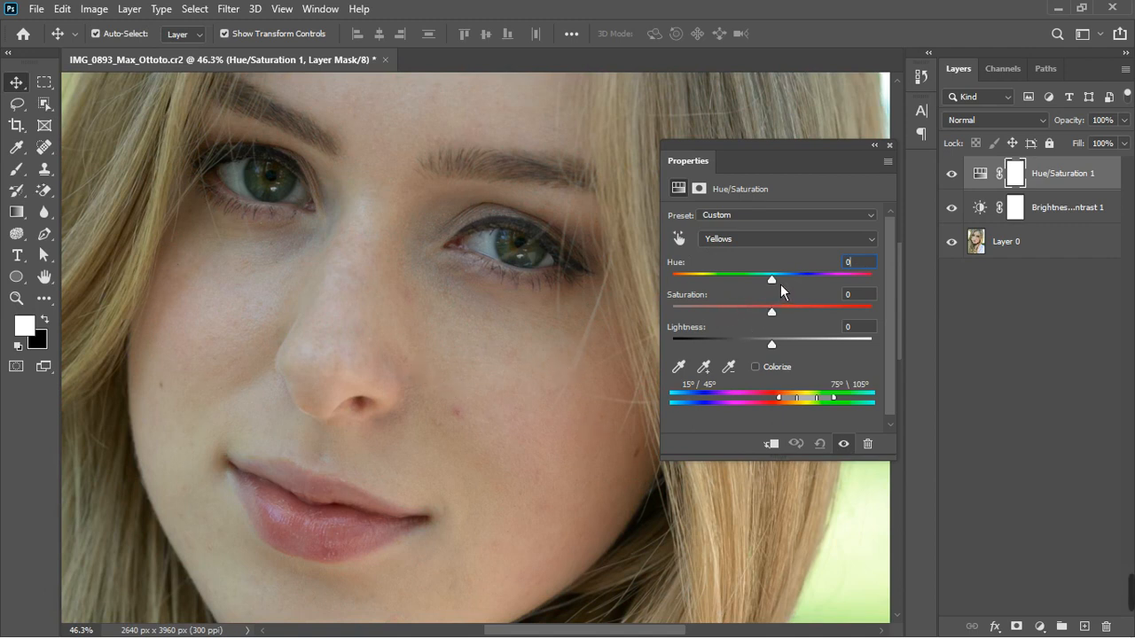
Shift the Yellows hue to about -40 to tint the hair pink, checking the preview before closing the properties
drag(780, 290, 743, 300)
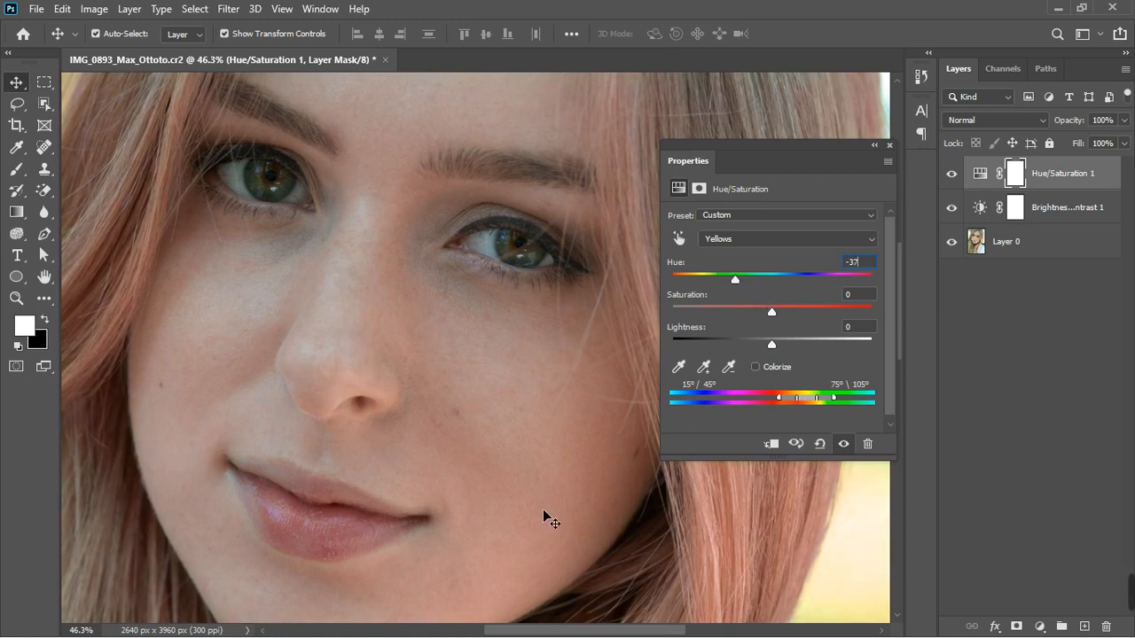
click(853, 444)
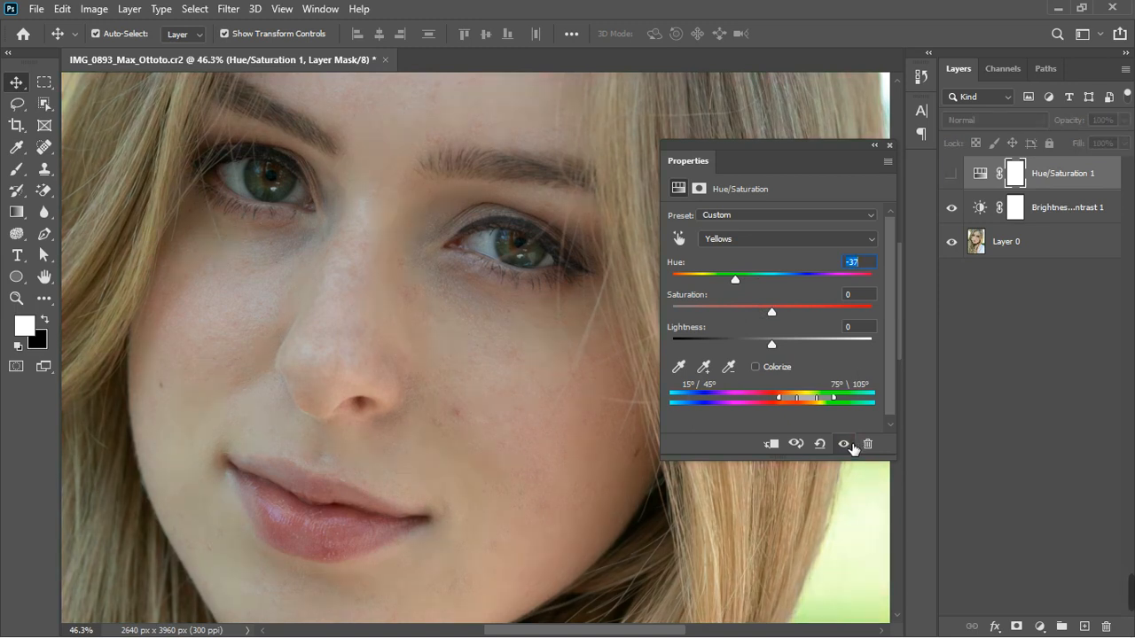
click(844, 444)
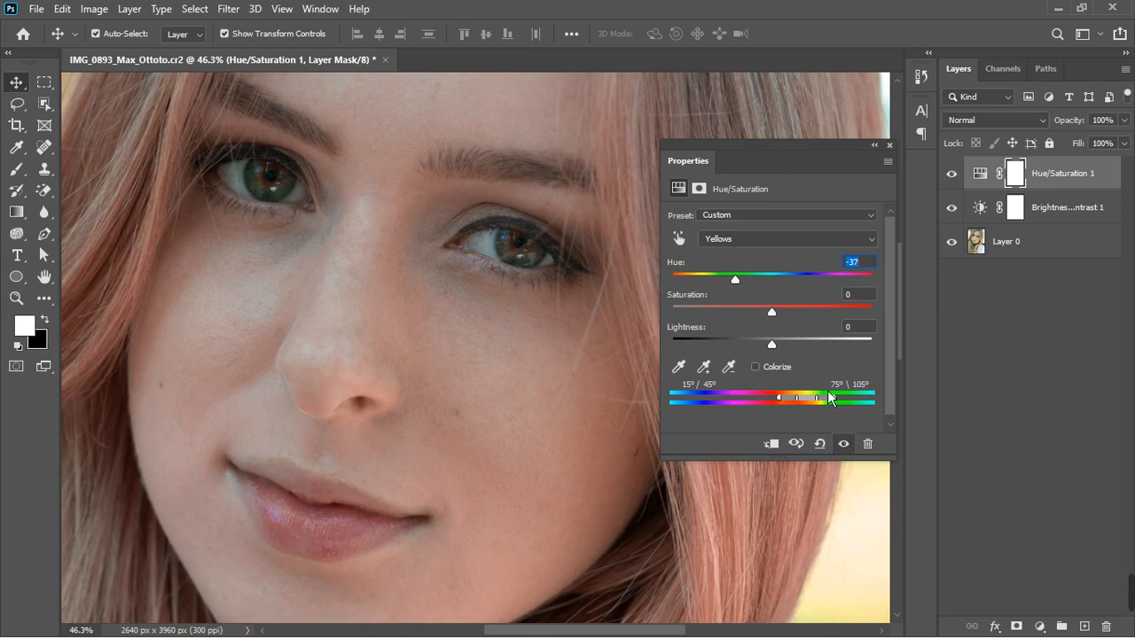
text(-40)
key(Up)
click(890, 145)
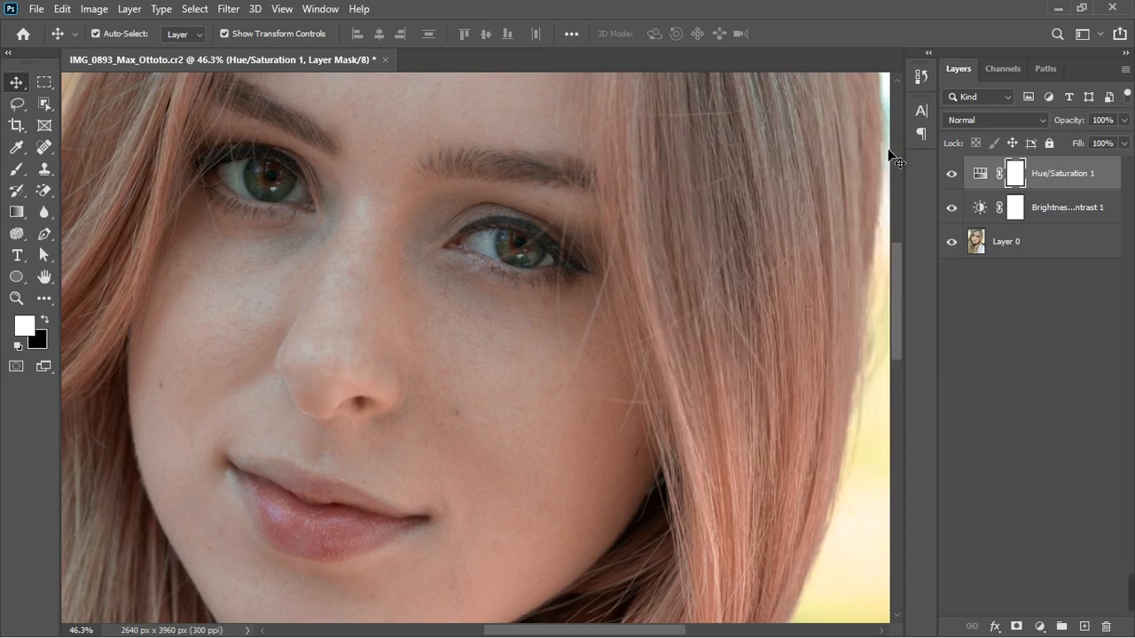
Zoom out and compare the photo with and without the Hue/Saturation layer
scroll(528, 315, down, 2)
scroll(528, 315, down, 3)
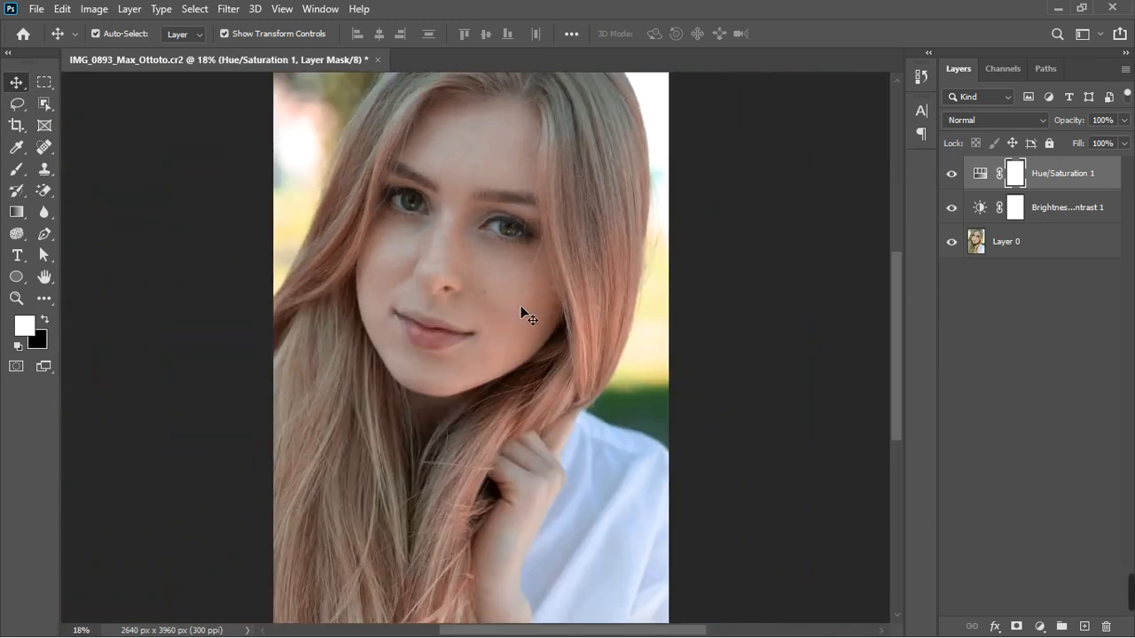
click(952, 176)
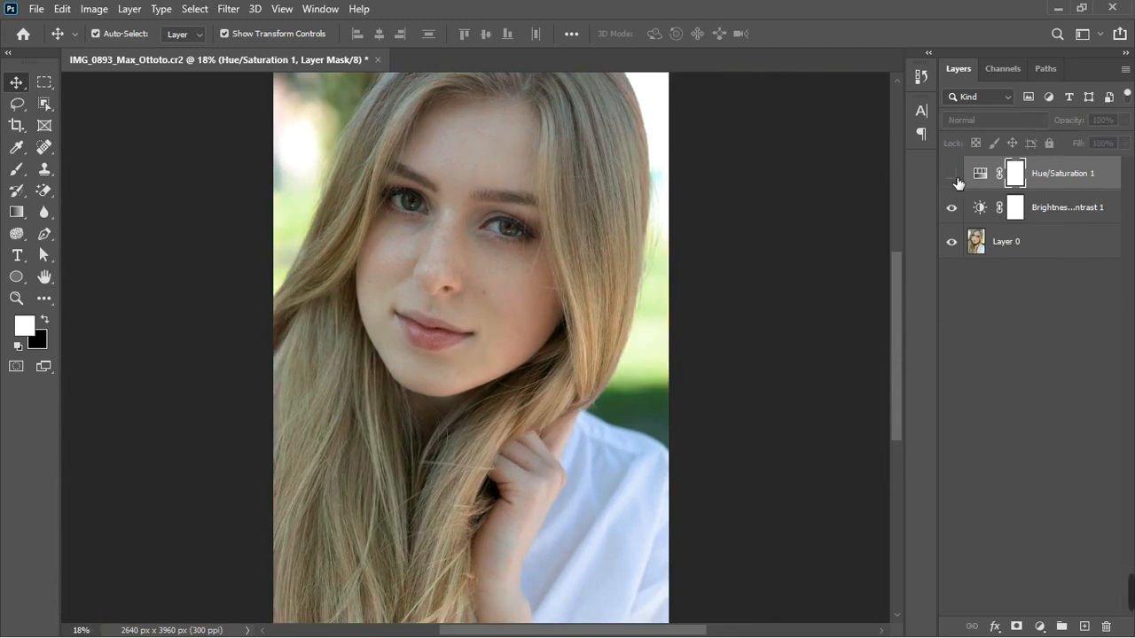
click(952, 175)
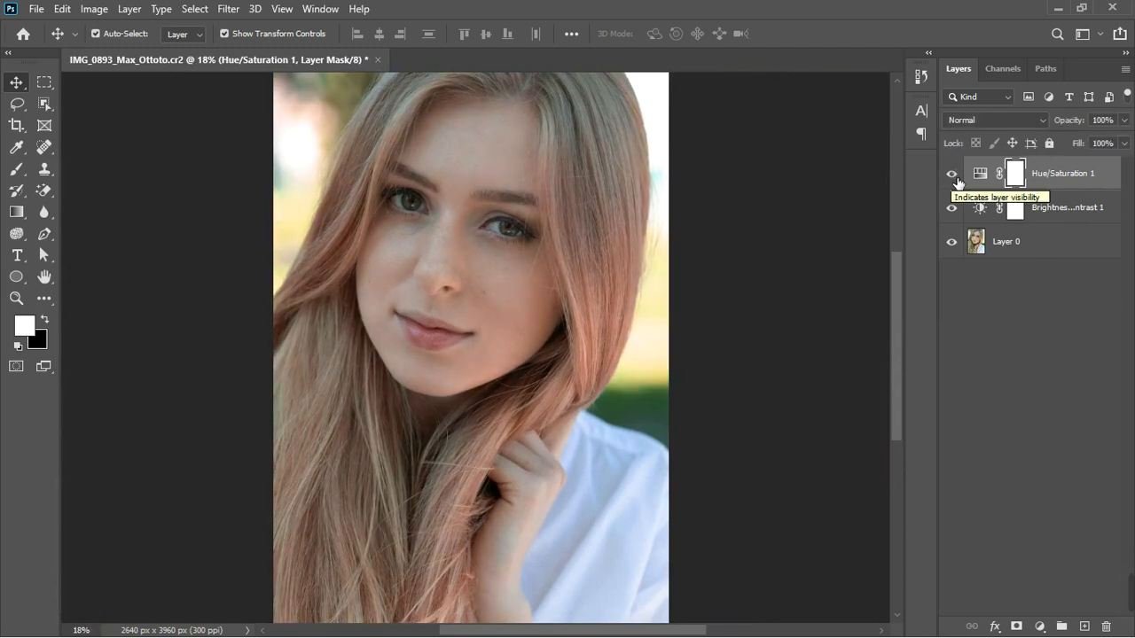
click(956, 178)
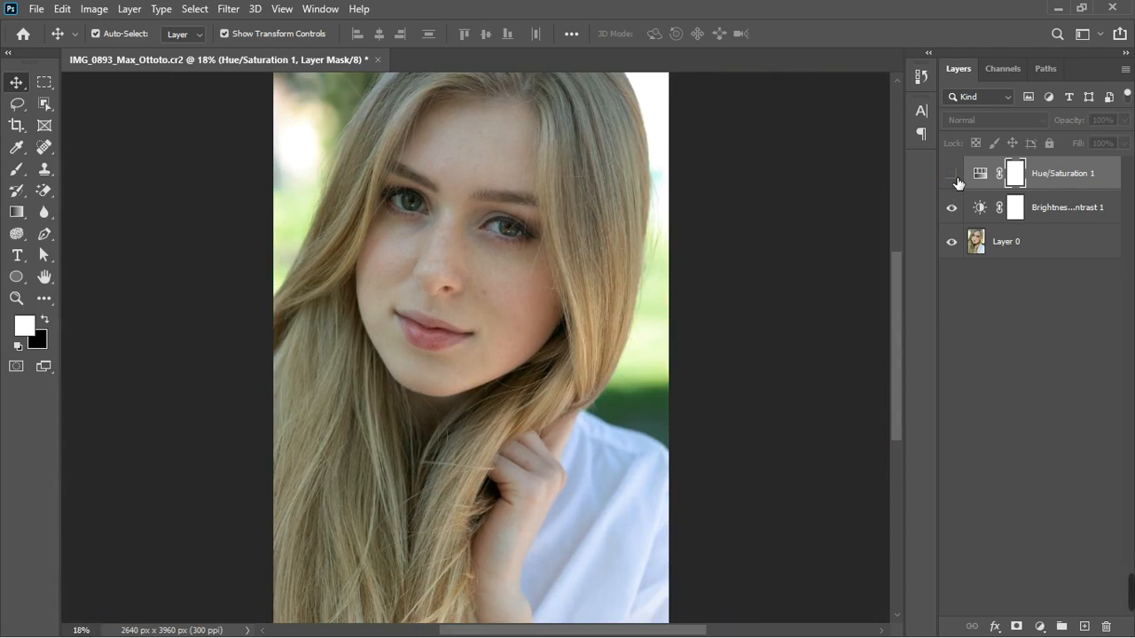
click(954, 176)
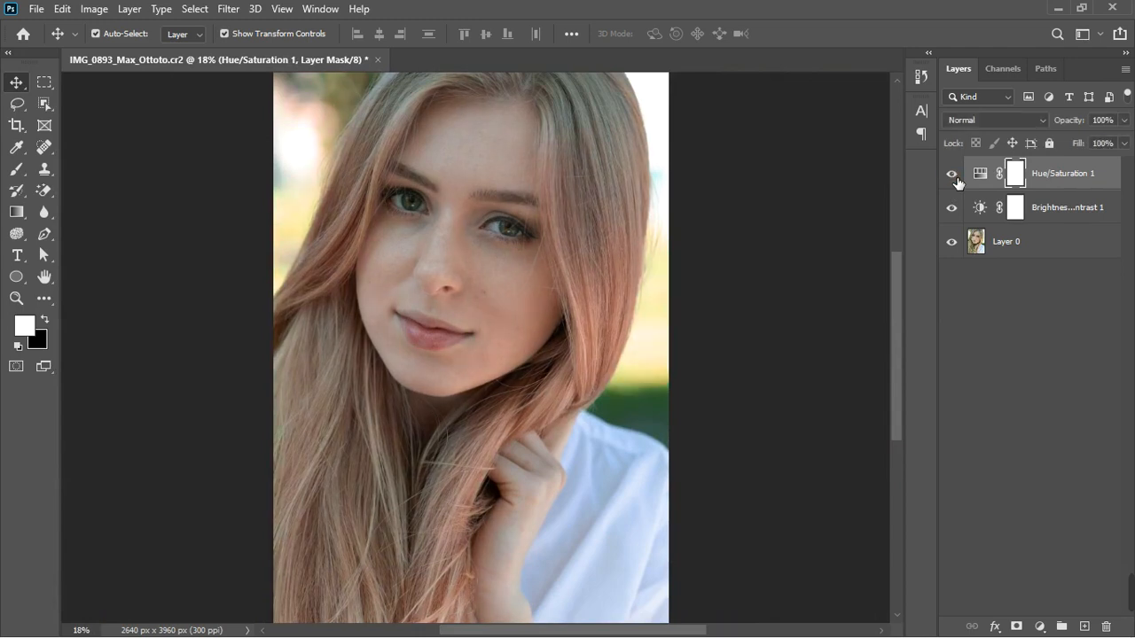
Add a Selective Color adjustment layer and set Reds to Cyan -24, Magenta -49, Yellow +26 and Black -28
click(1040, 627)
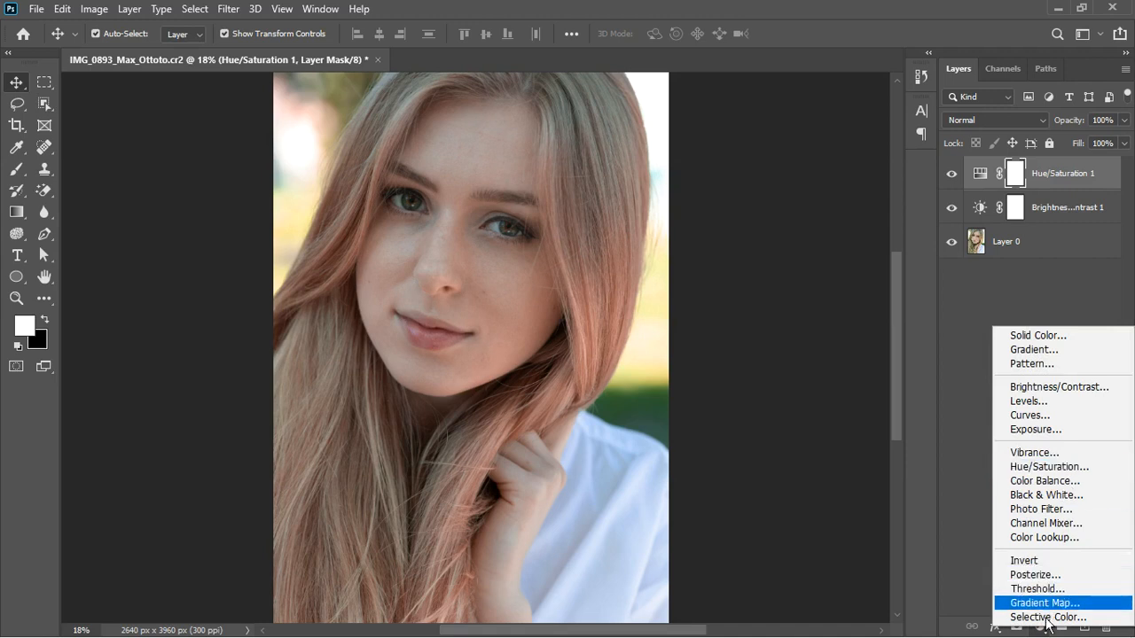
click(1046, 618)
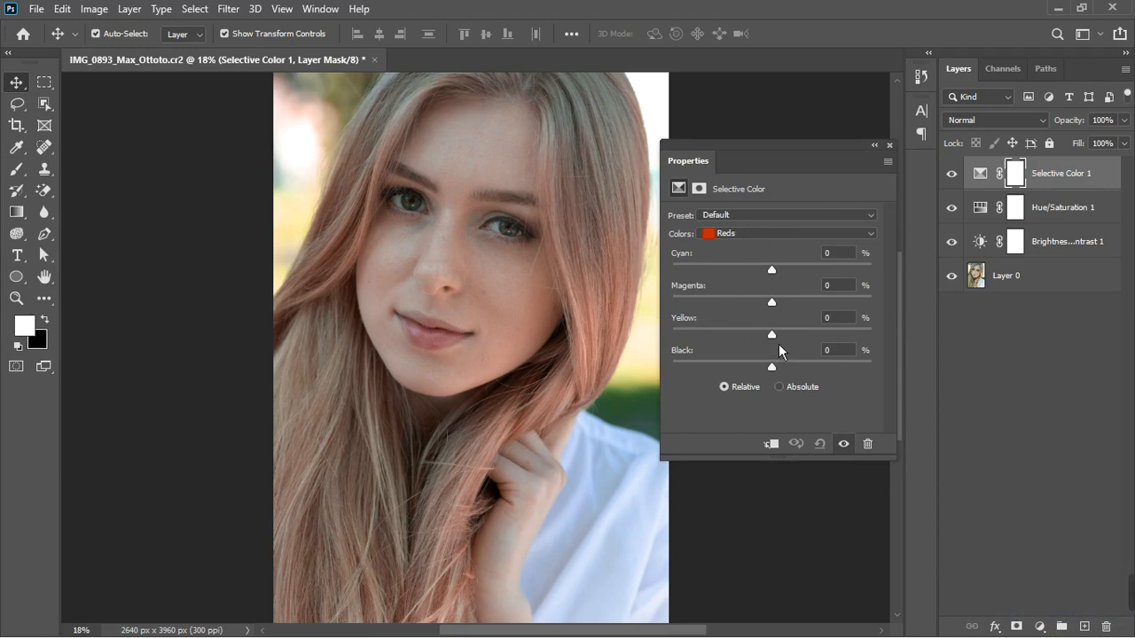
drag(778, 345, 763, 346)
mouse_move(777, 274)
mouse_down()
mouse_move(786, 276)
mouse_move(765, 280)
mouse_move(803, 272)
mouse_move(782, 295)
mouse_move(786, 269)
mouse_up()
drag(780, 310, 736, 321)
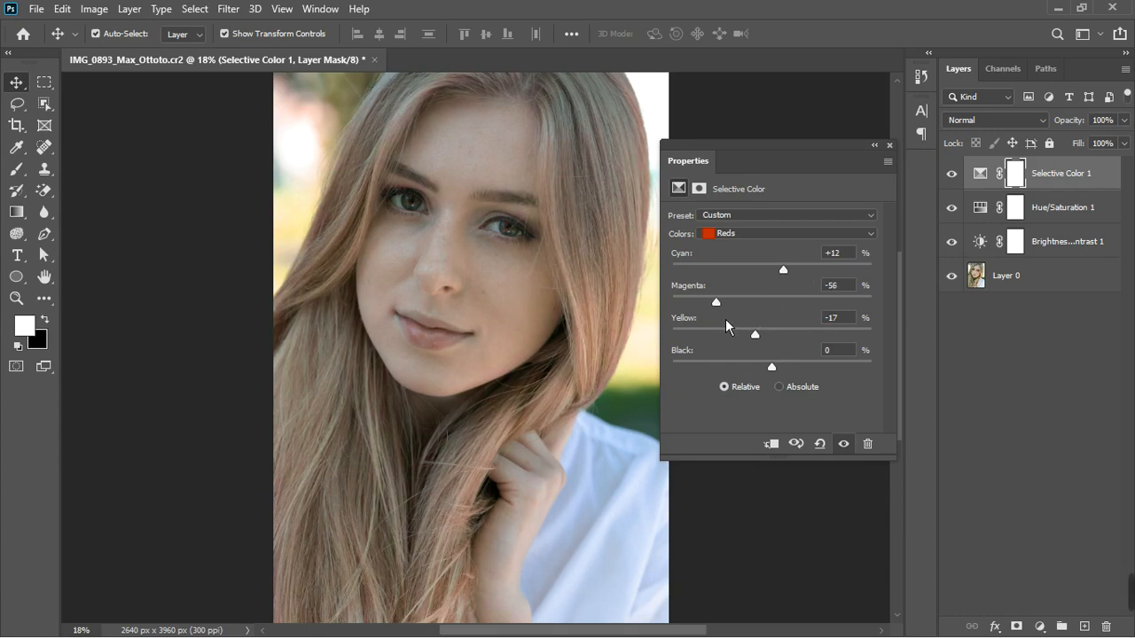
drag(726, 320, 731, 317)
drag(768, 350, 752, 381)
drag(799, 274, 756, 286)
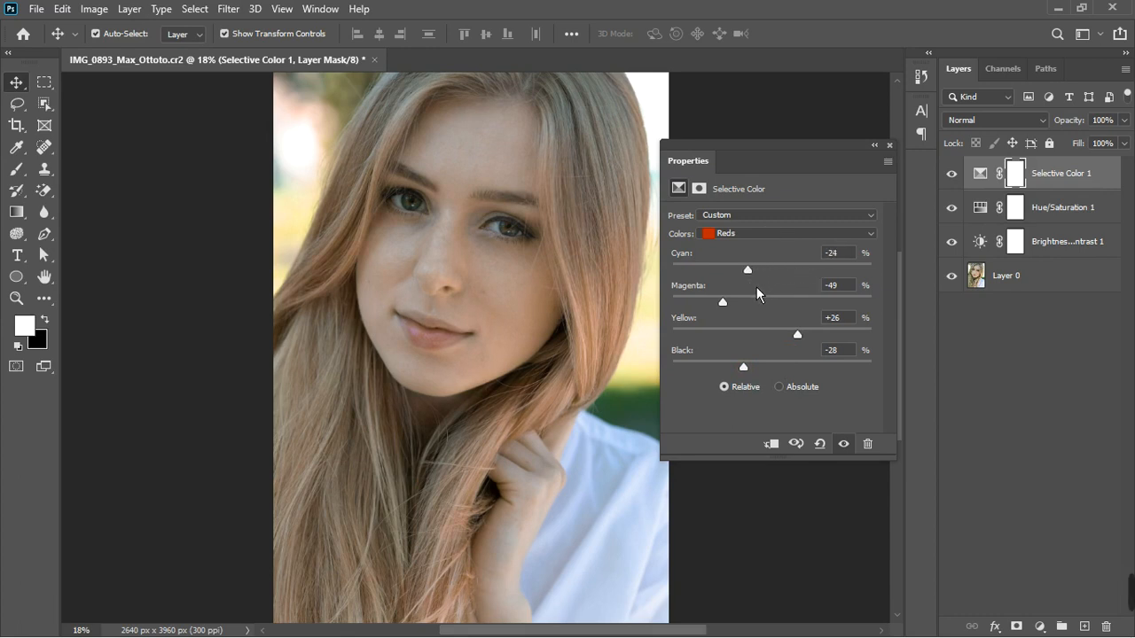
click(890, 146)
Compare the image with the Selective Color layer hidden and shown, then stamp all visible layers into a new merged layer
click(953, 176)
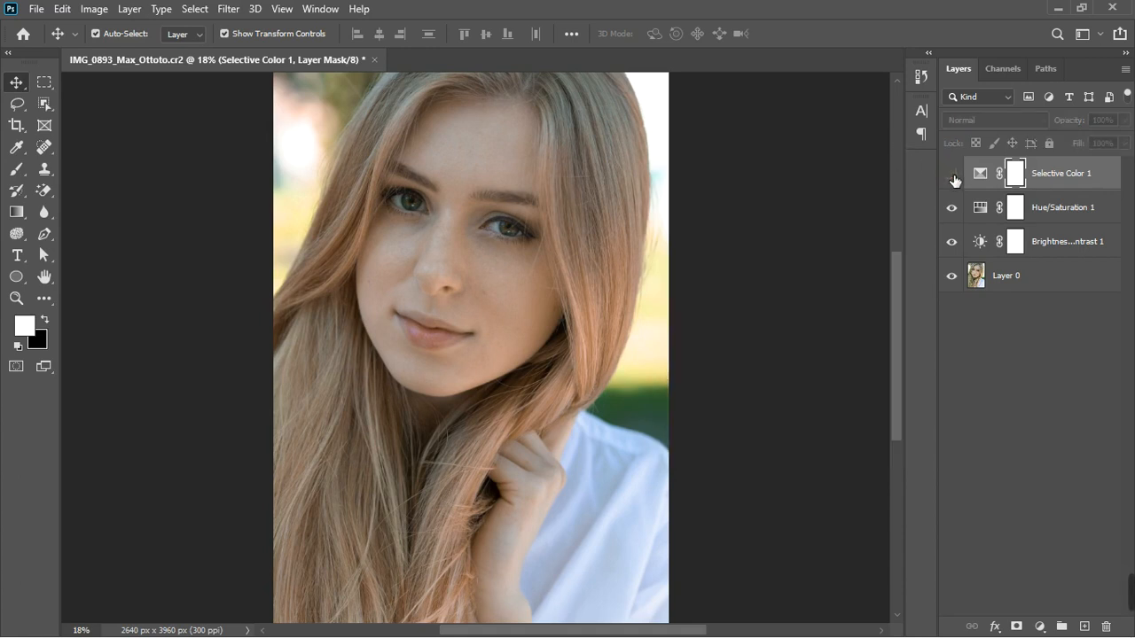
click(953, 175)
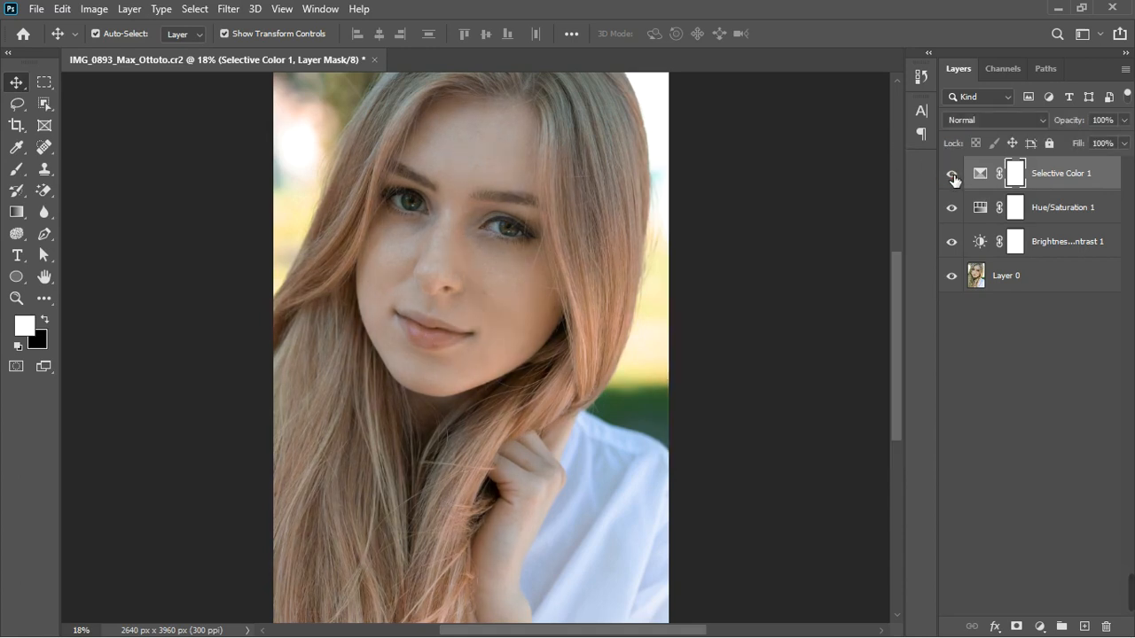
key(ctrl)
key(ctrl+shift+alt+e)
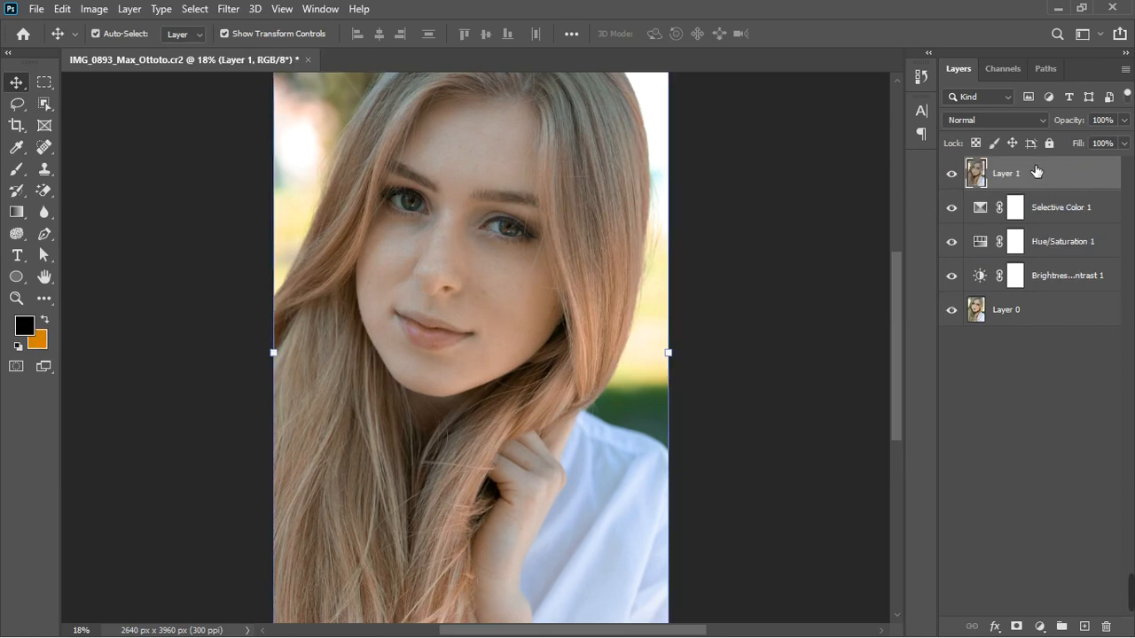
Group the Selective Color, Hue/Saturation and Brightness/Contrast layers together and hide the group
click(1082, 211)
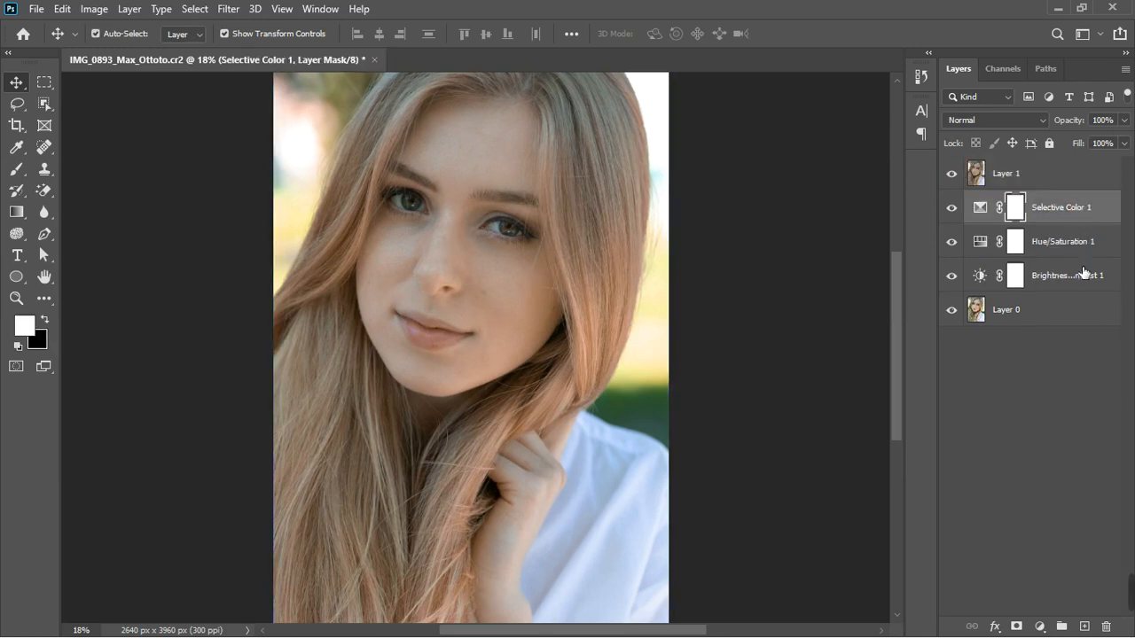
shift+click(1085, 276)
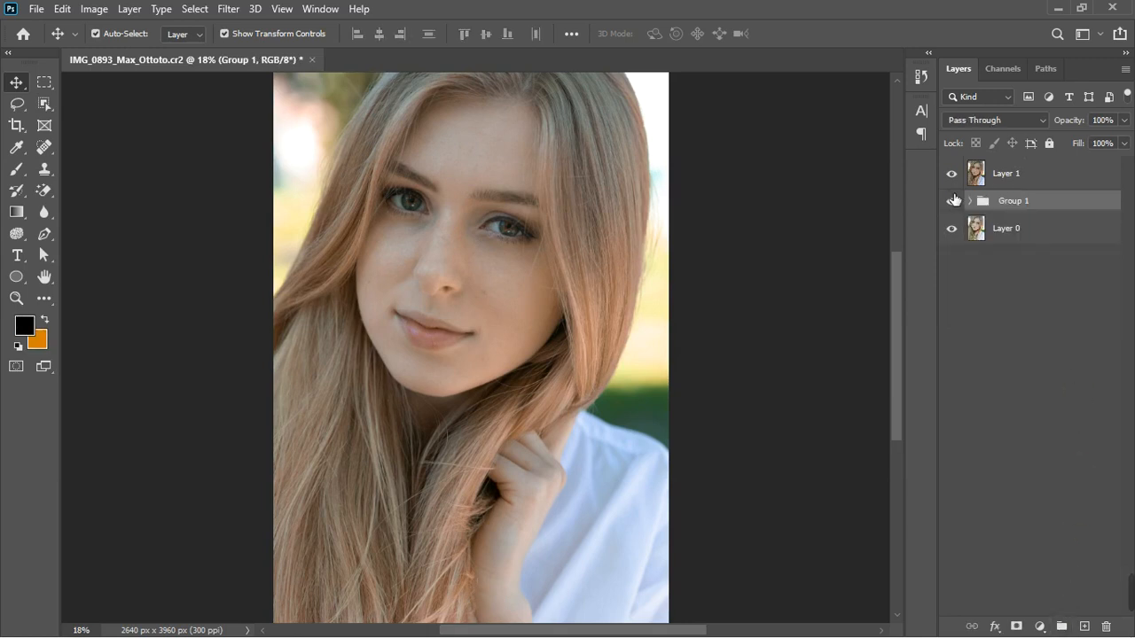
click(952, 202)
Select the stamped layer, switch to the Spot Healing Brush at size 40, and remove blemishes on the right cheek
click(377, 275)
scroll(494, 219, up, 4)
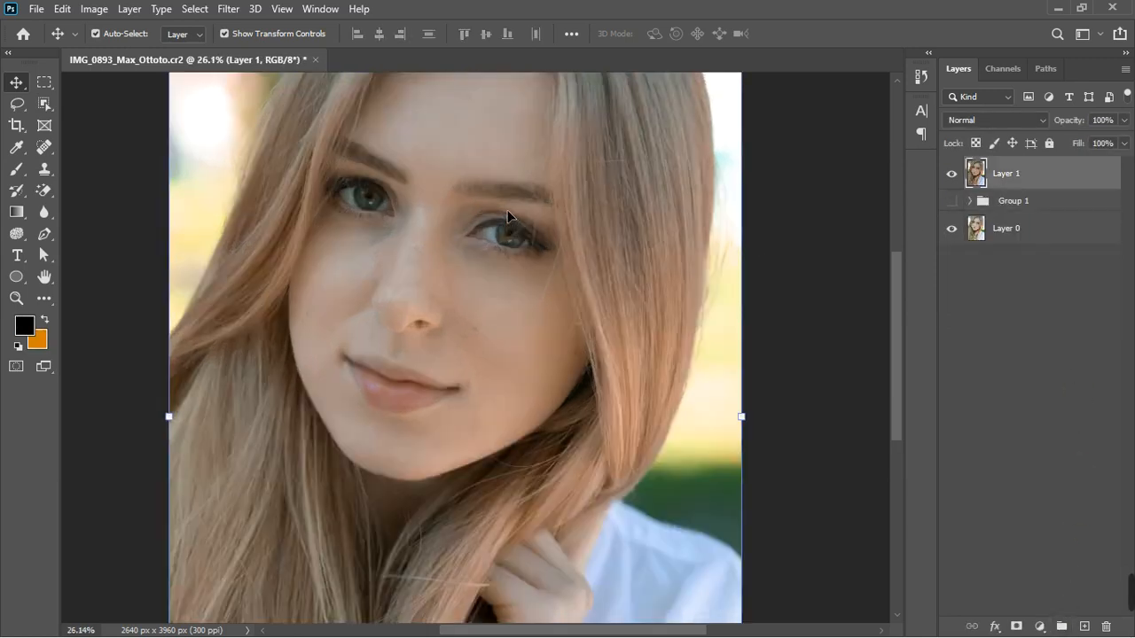
scroll(487, 351, up, 1)
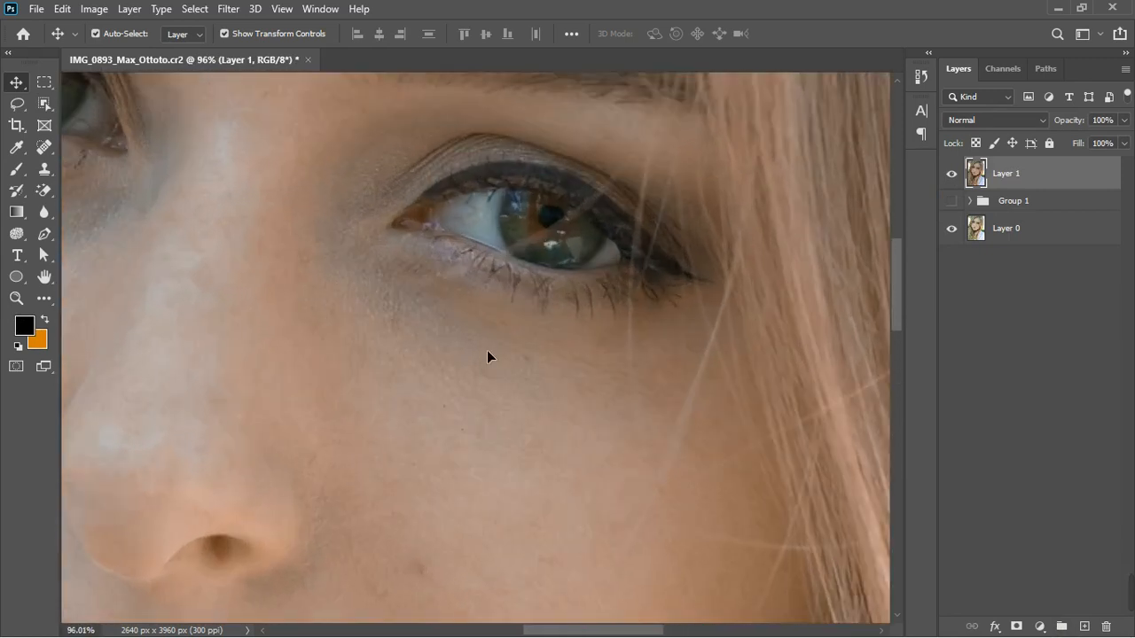
scroll(489, 355, down, 3)
scroll(492, 390, up, 1)
scroll(442, 508, up, 2)
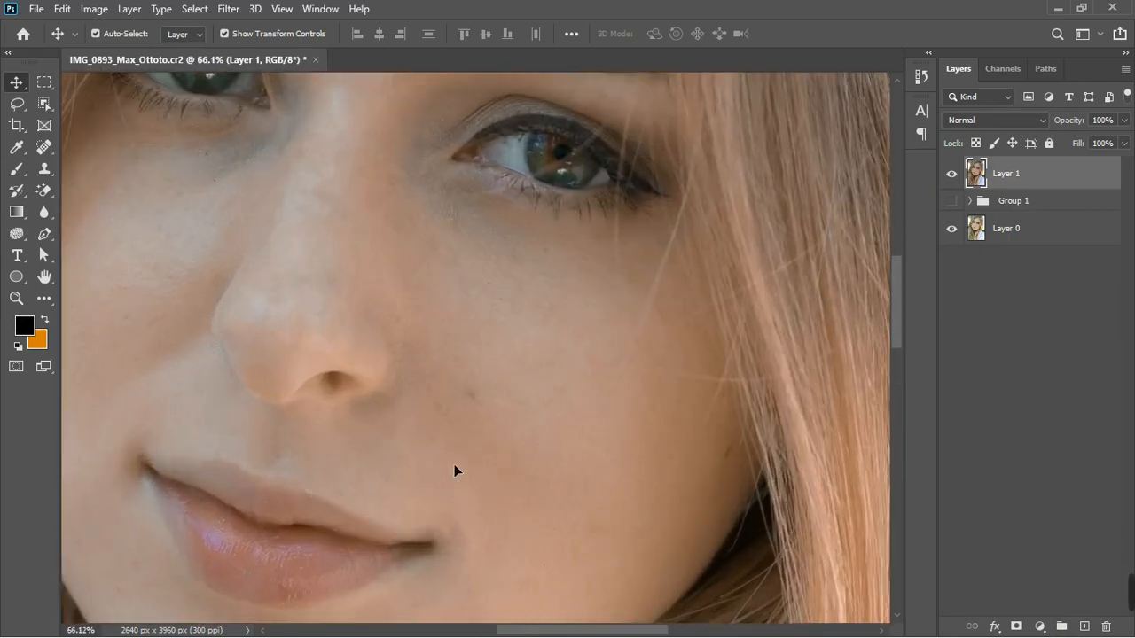
scroll(488, 385, down, 3)
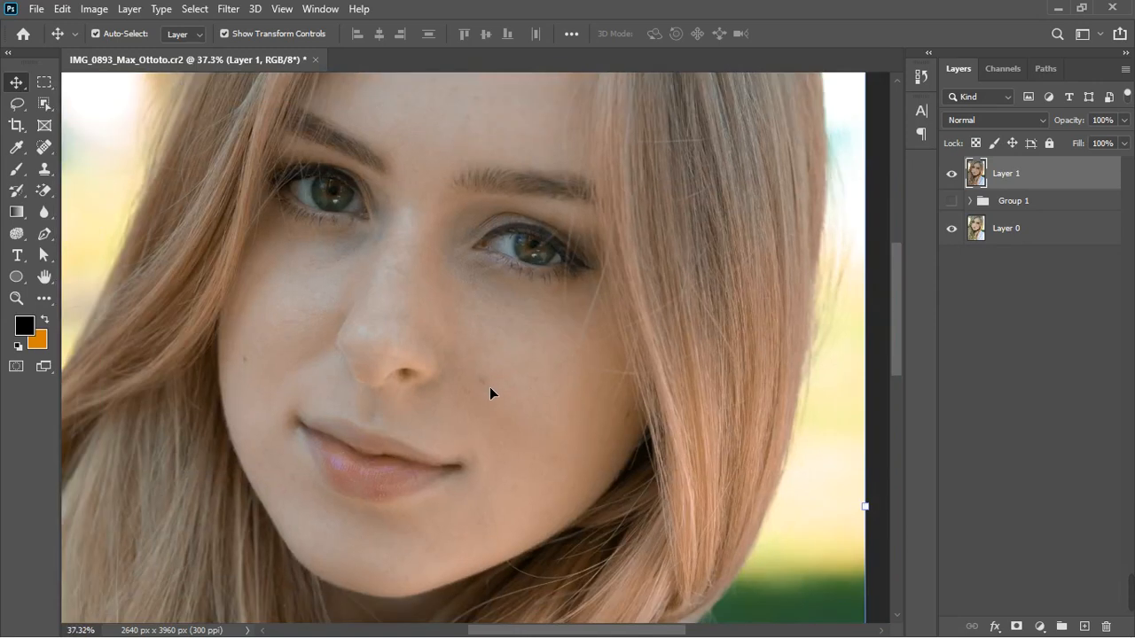
click(46, 148)
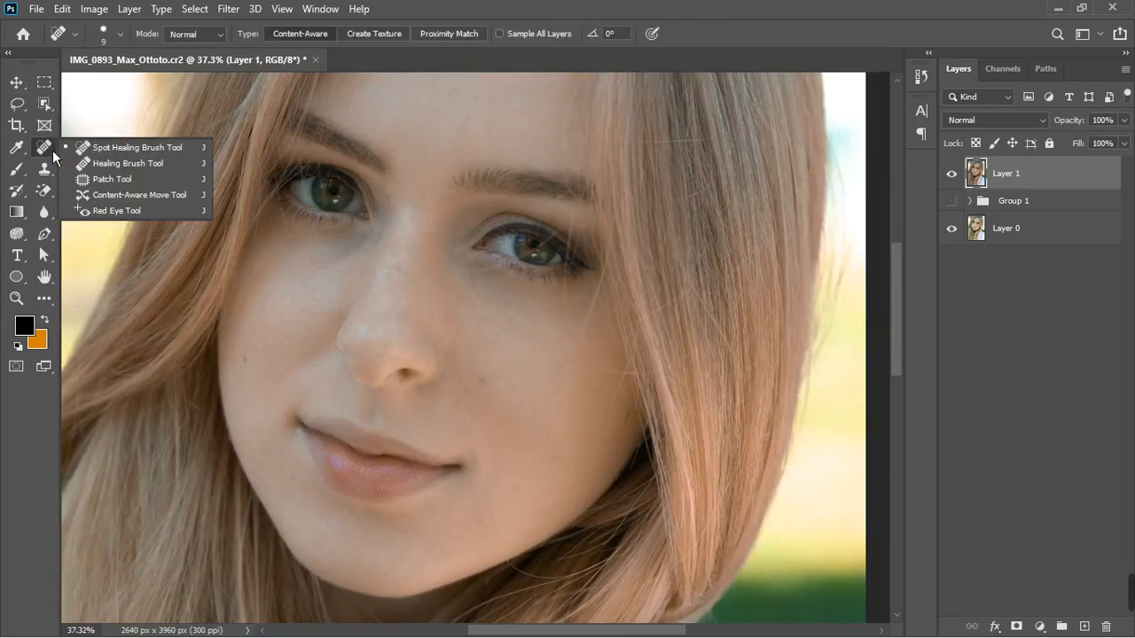
click(111, 153)
scroll(509, 387, up, 3)
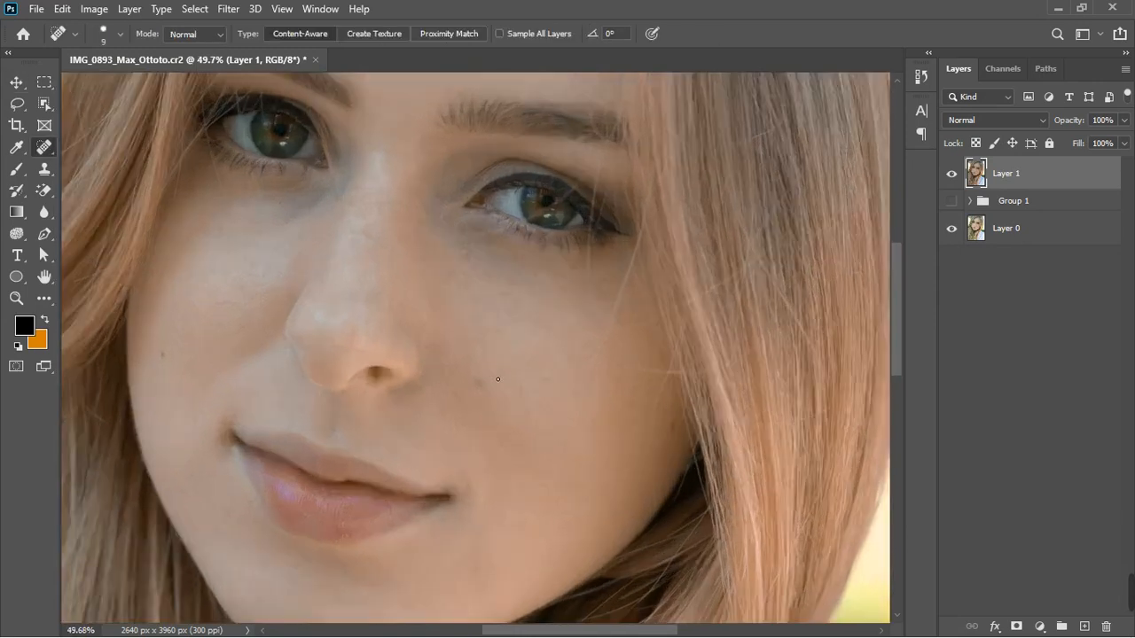
key(bracketright)
key(bracketright)
key(bracketright)
key(bracketright)
key(bracketright)
key(bracketright)
key(bracketright)
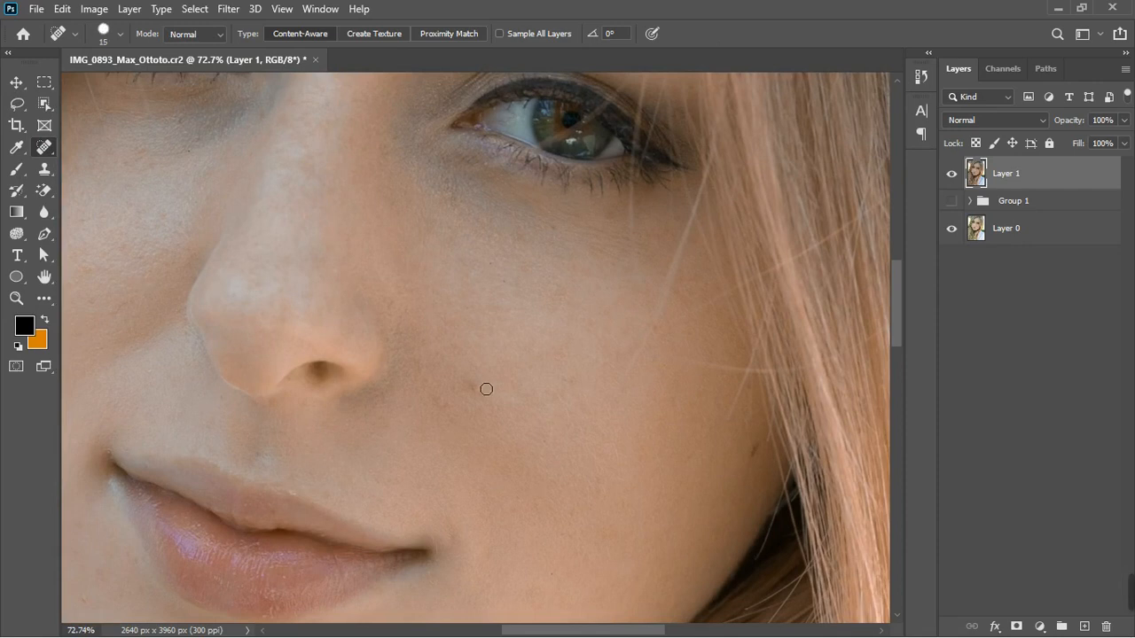
click(474, 382)
click(440, 404)
click(753, 452)
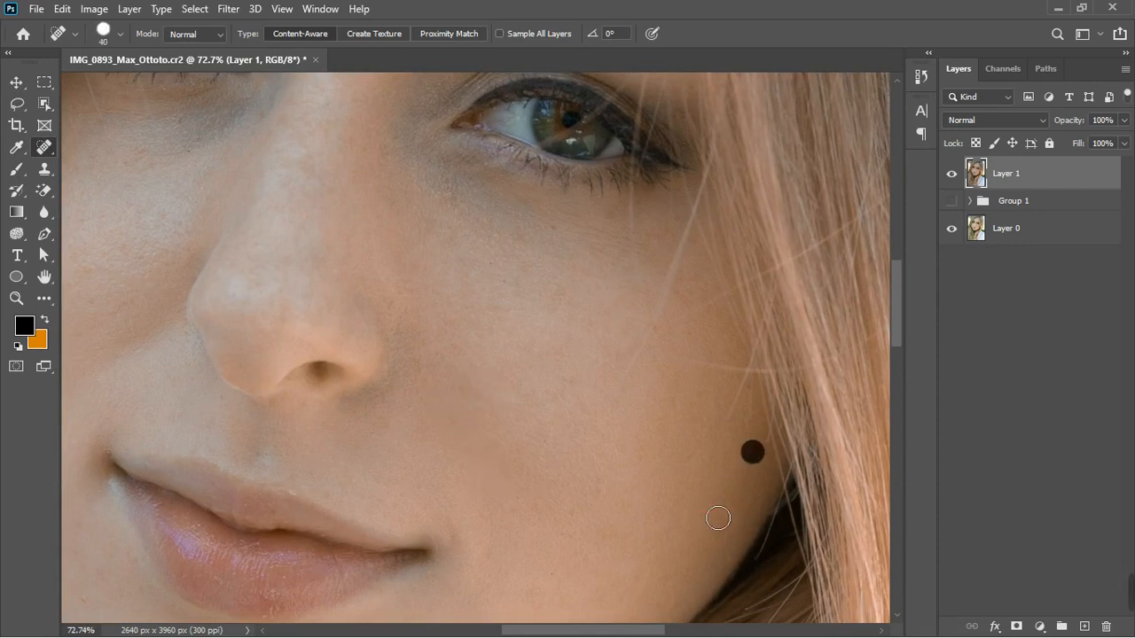
click(743, 477)
Heal the dark spots on the left cheek beside the nose with the Spot Healing Brush
scroll(581, 336, down, 3)
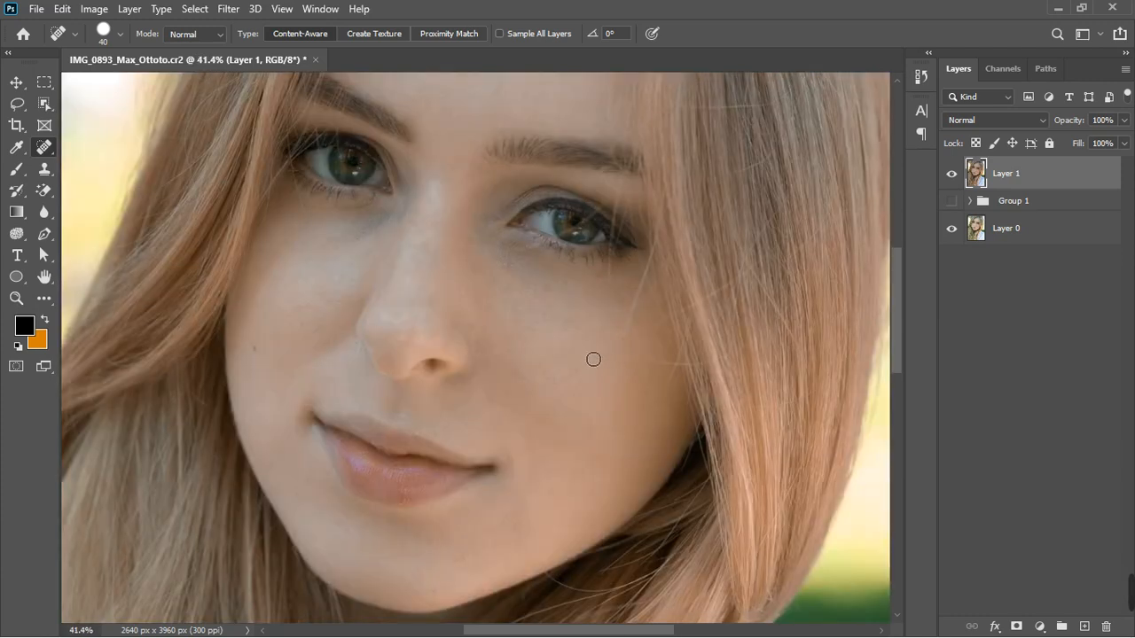
scroll(260, 318, up, 2)
click(245, 348)
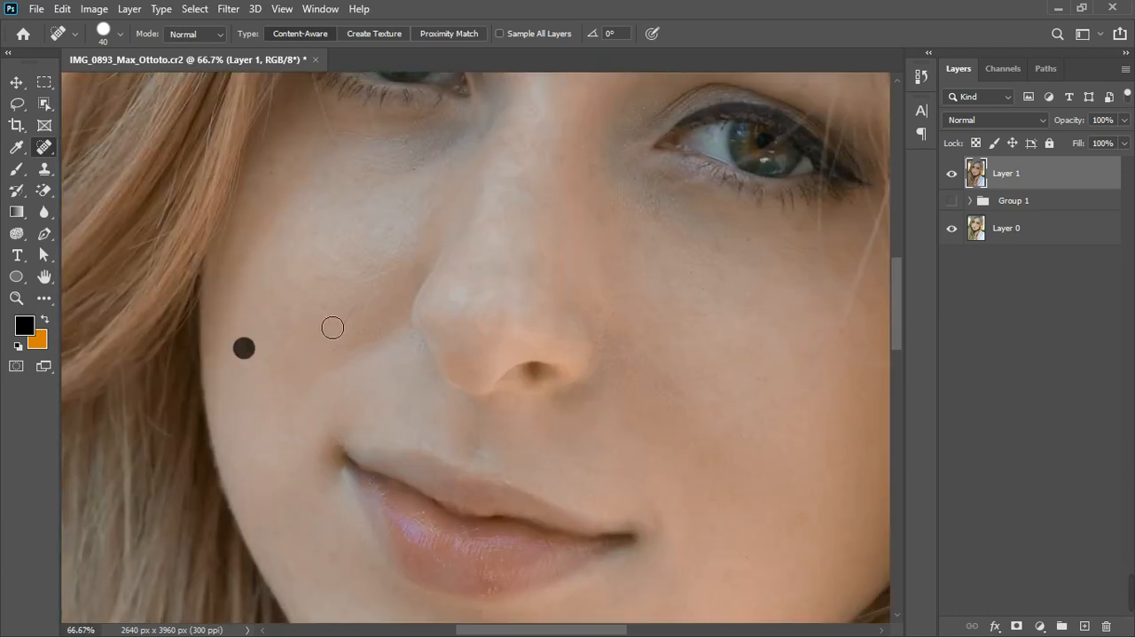
click(322, 310)
Zoom into the forehead and remove its small spots and marks with the Spot Healing Brush
scroll(357, 283, down, 3)
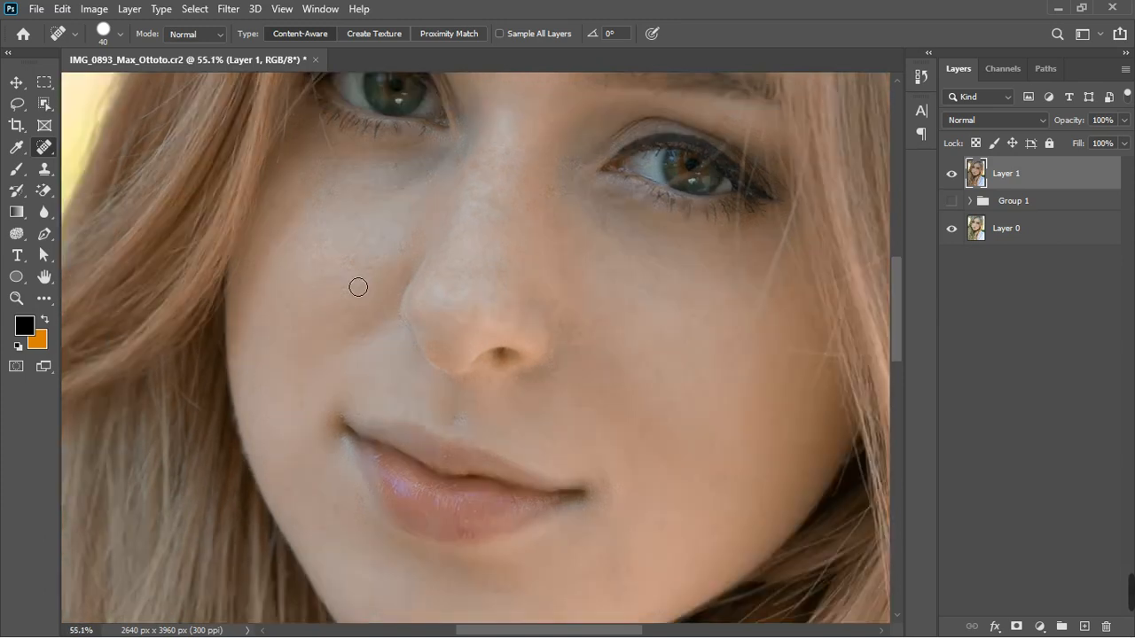
scroll(354, 284, down, 1)
scroll(526, 334, down, 2)
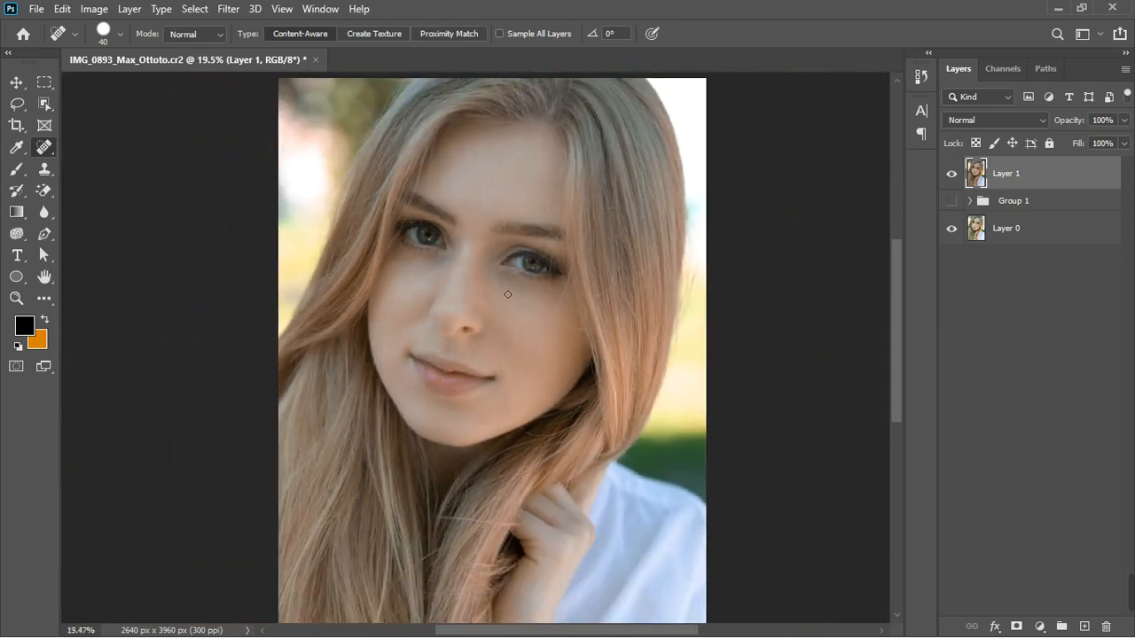
scroll(507, 97, up, 2)
scroll(435, 357, up, 2)
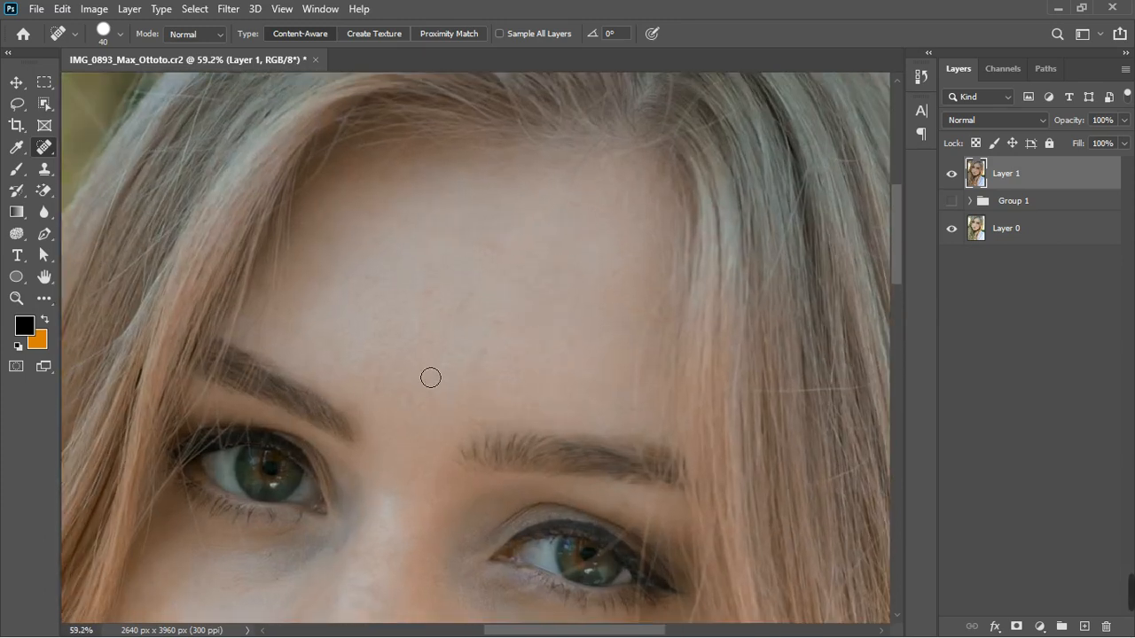
click(501, 321)
click(476, 352)
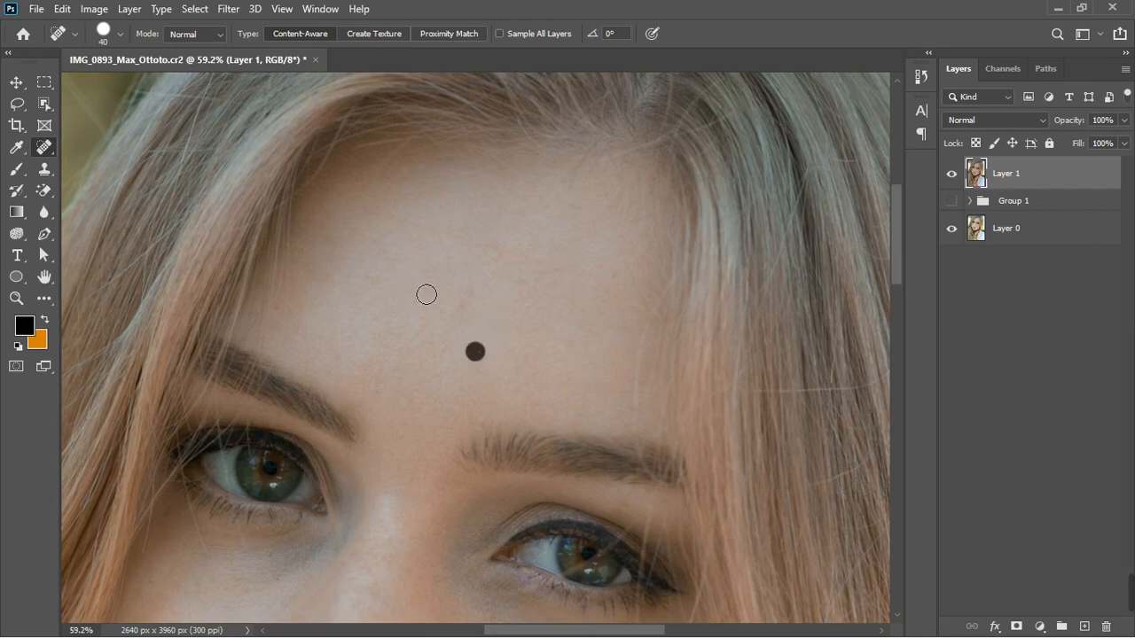
click(425, 293)
click(461, 302)
click(472, 291)
click(493, 246)
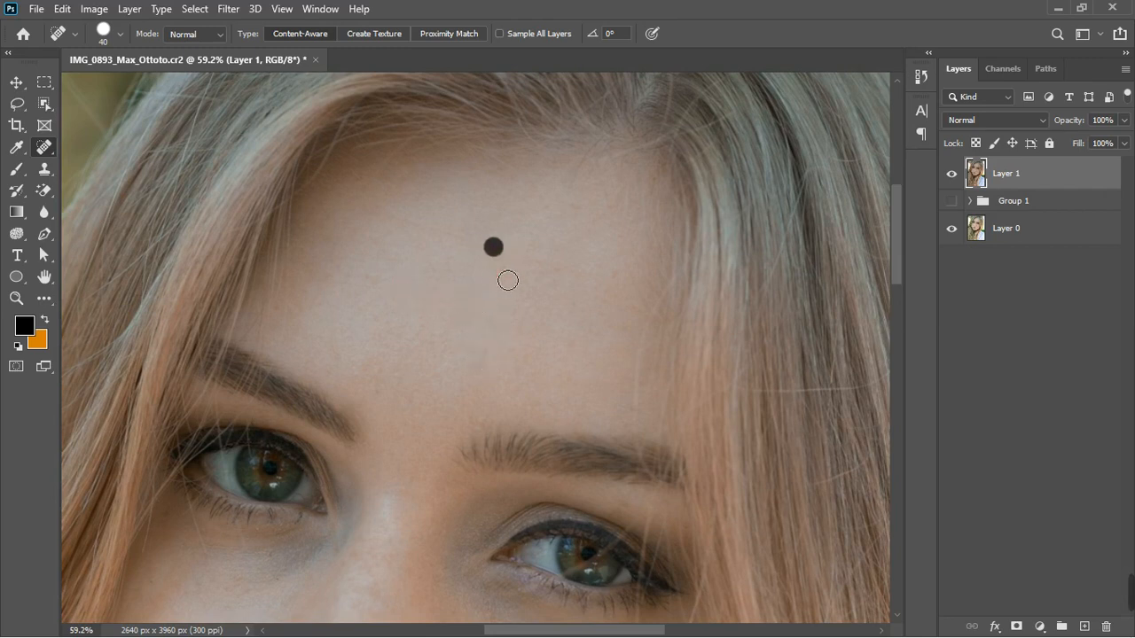
click(497, 270)
click(490, 350)
click(572, 400)
click(535, 404)
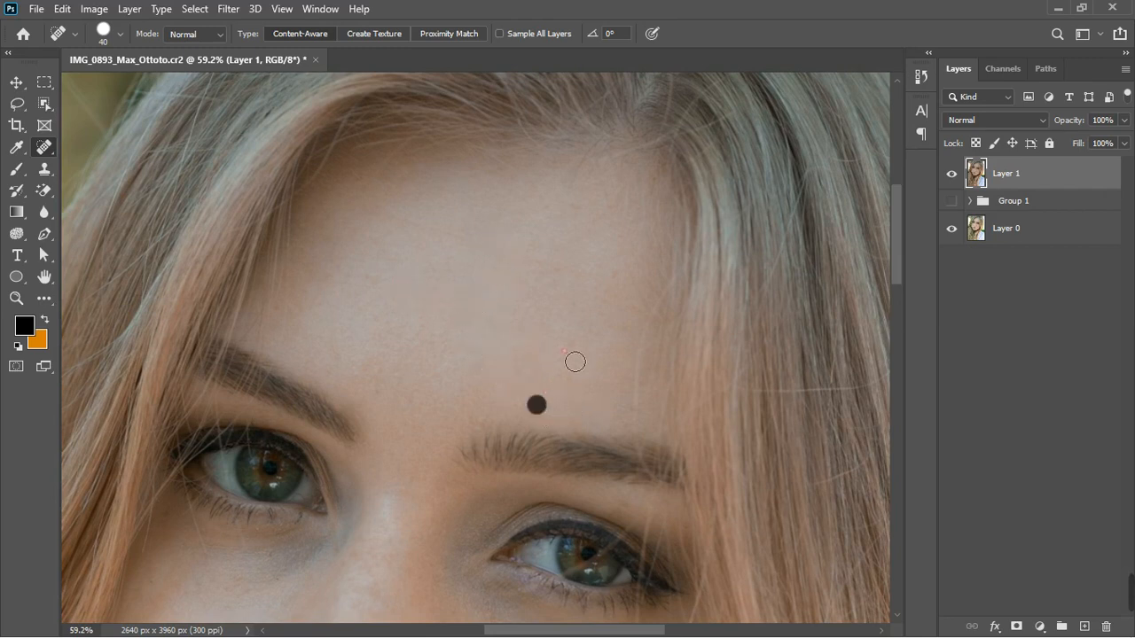
click(620, 277)
click(550, 273)
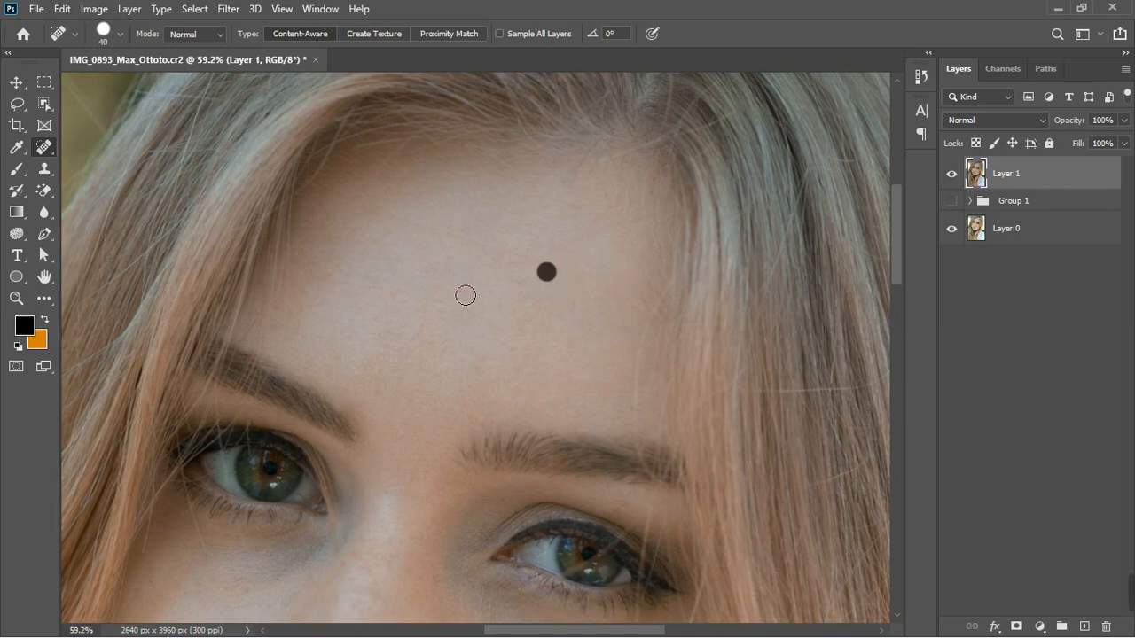
click(355, 282)
drag(393, 213, 532, 256)
drag(651, 304, 641, 415)
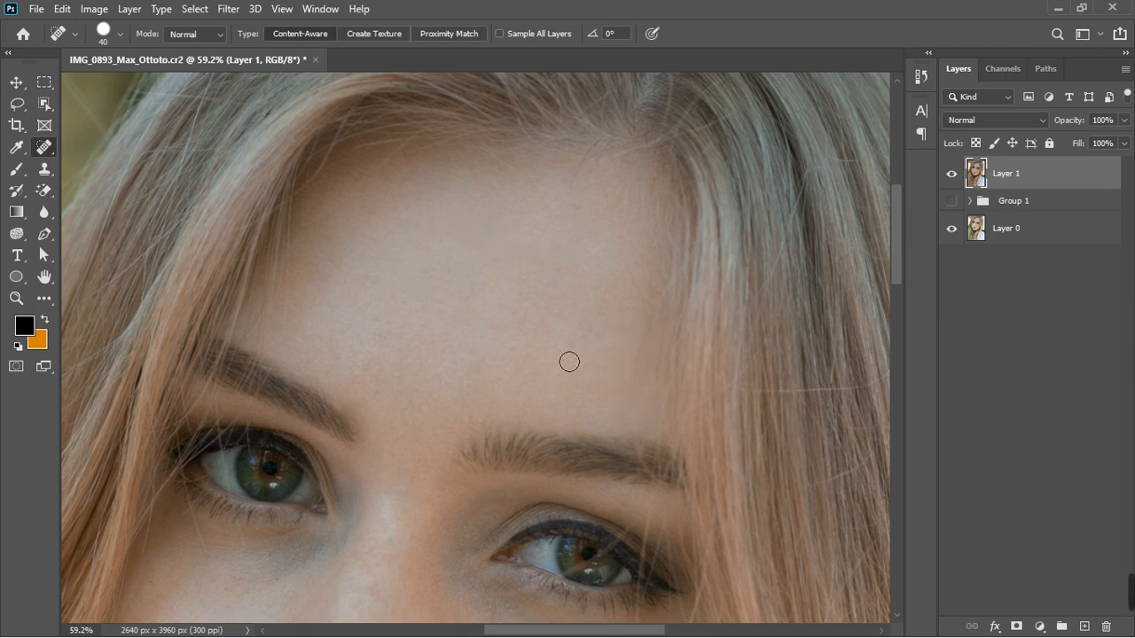
click(635, 299)
Heal blemishes on the right cheek and around the right eye corner with the Spot Healing Brush
scroll(417, 241, down, 4)
scroll(524, 499, up, 4)
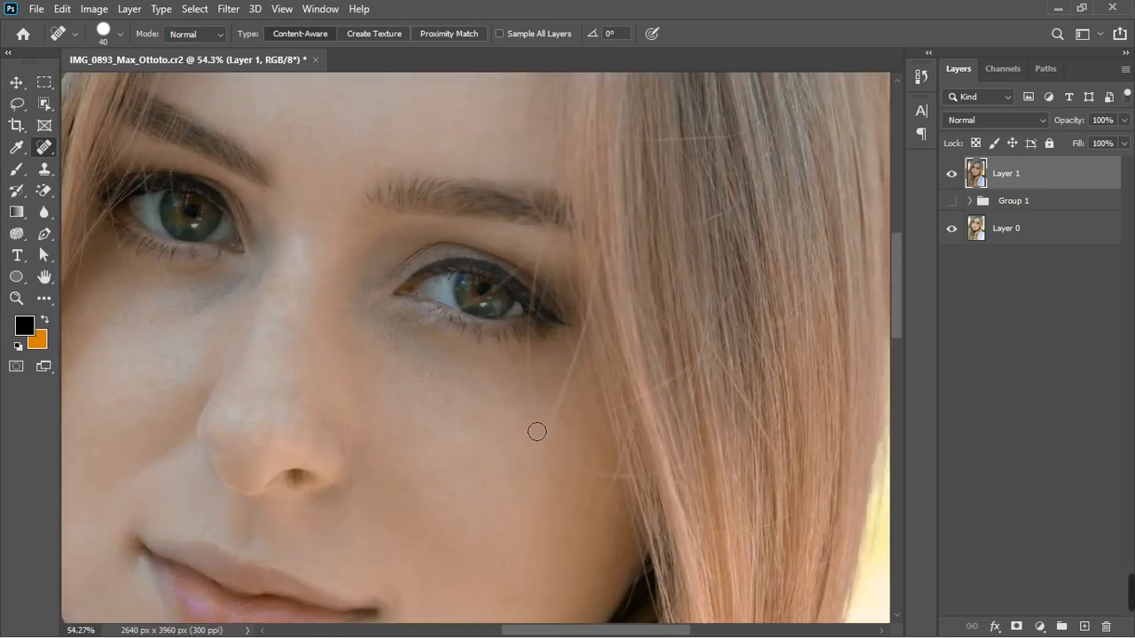
mouse_move(567, 381)
mouse_down()
mouse_move(546, 473)
mouse_move(600, 425)
mouse_up()
drag(557, 474, 606, 468)
click(438, 332)
click(416, 339)
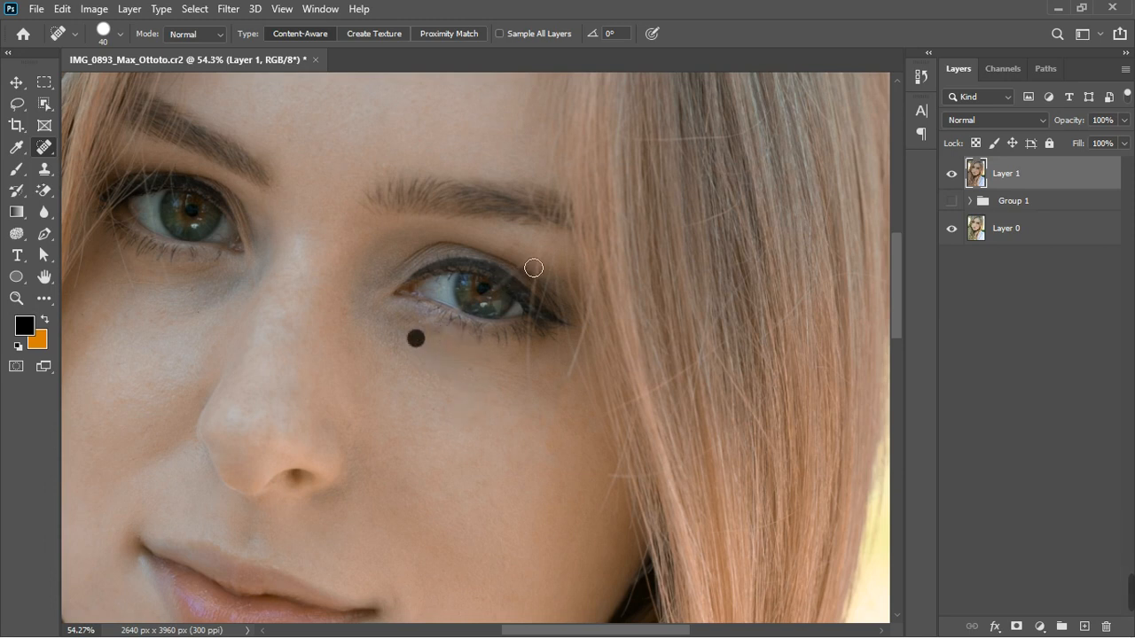
click(524, 258)
click(498, 287)
click(516, 277)
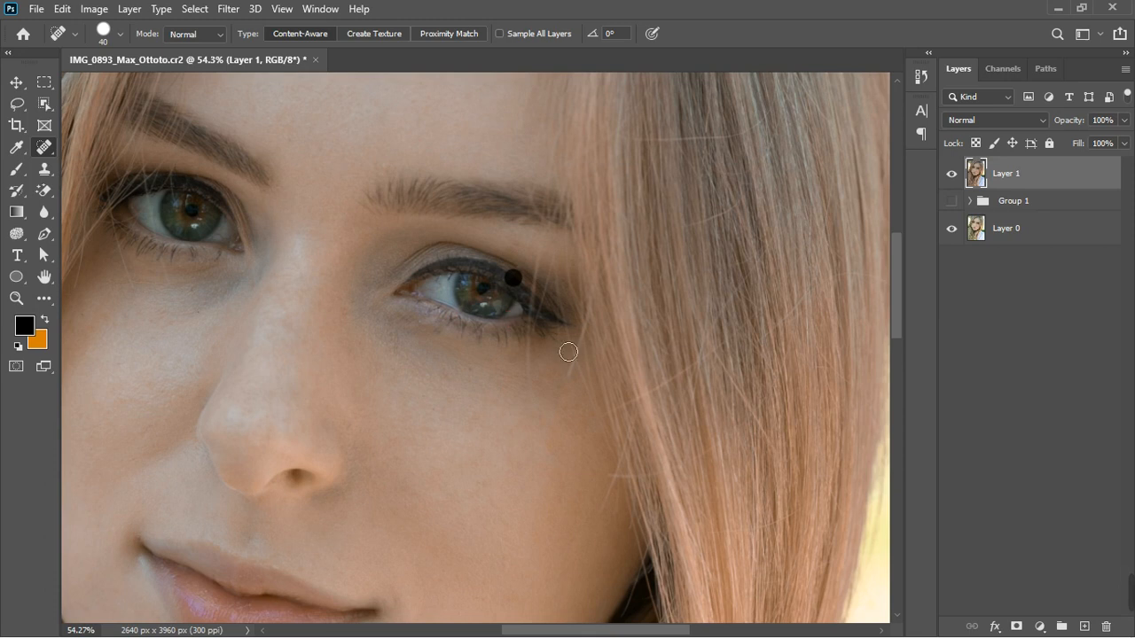
click(525, 253)
Remove spots below and around the left eye with the Spot Healing Brush
scroll(461, 325, down, 1)
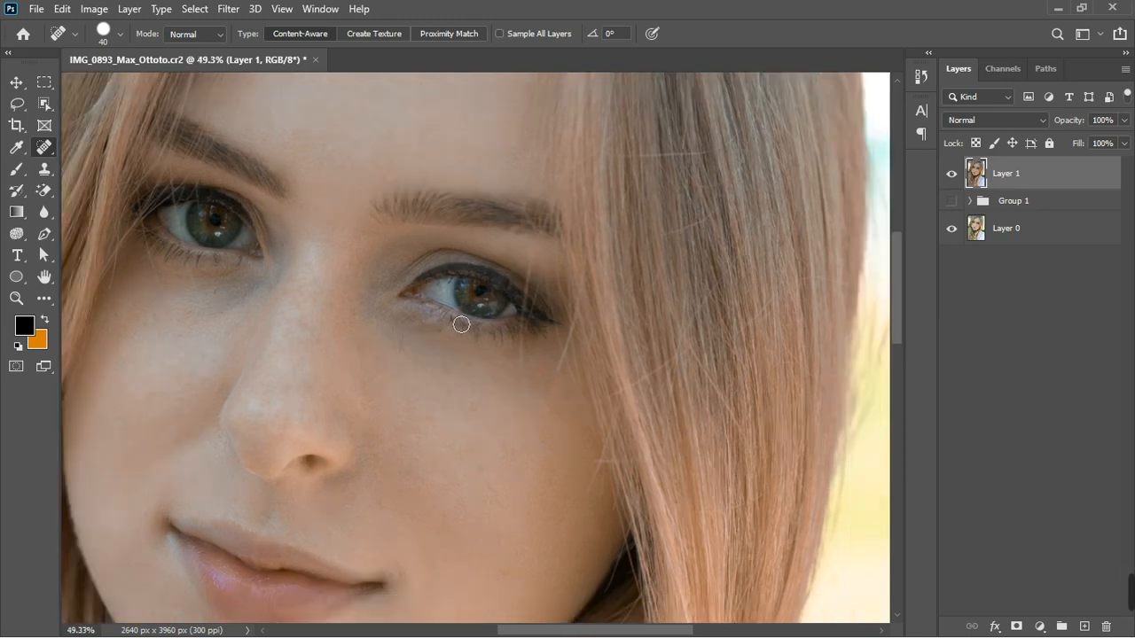
scroll(226, 217, up, 5)
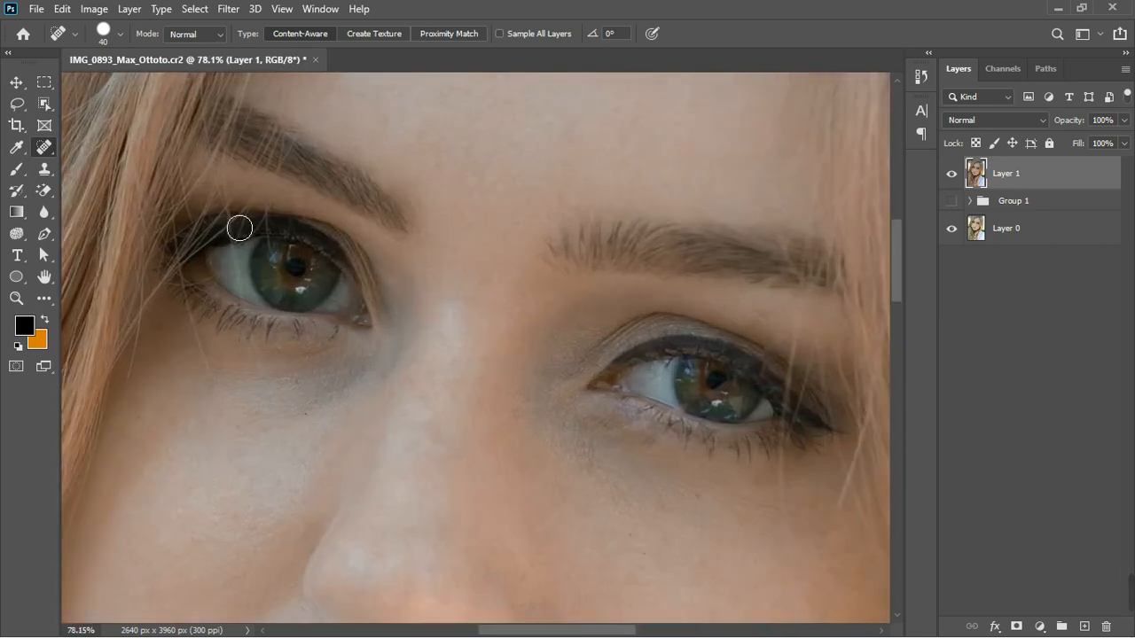
click(229, 265)
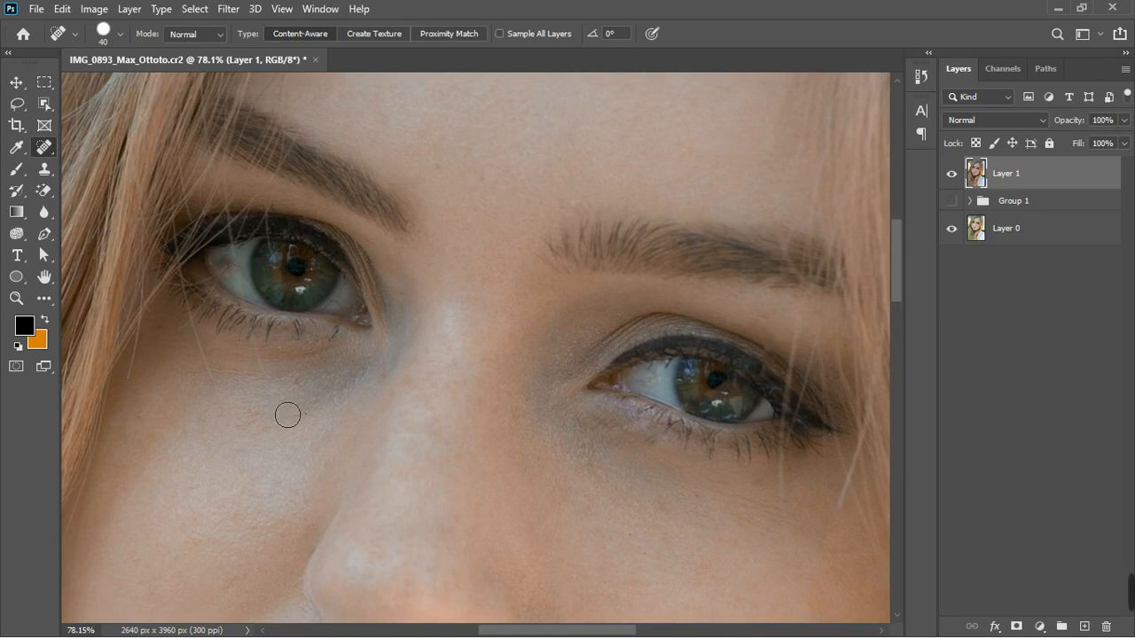
click(189, 323)
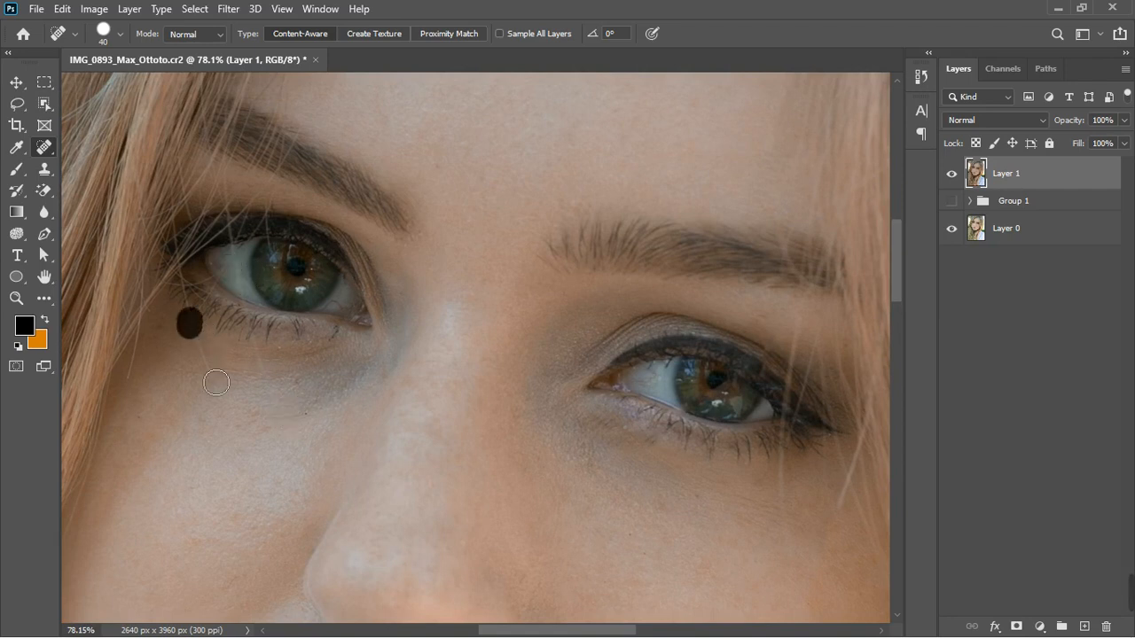
drag(189, 322, 205, 376)
drag(248, 344, 253, 371)
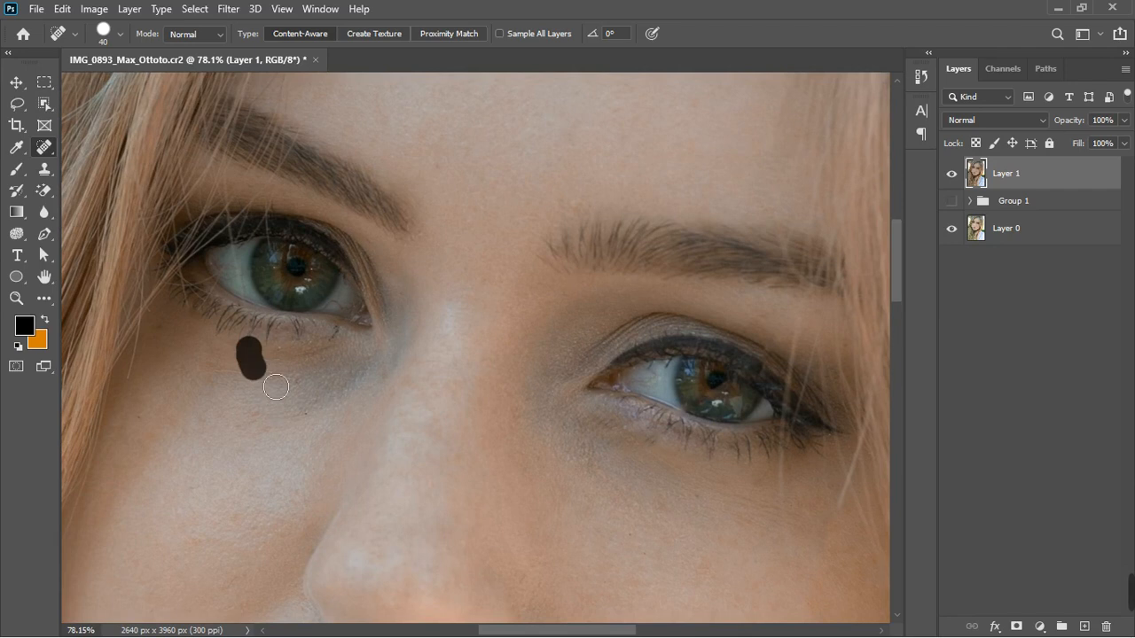
drag(227, 227, 242, 230)
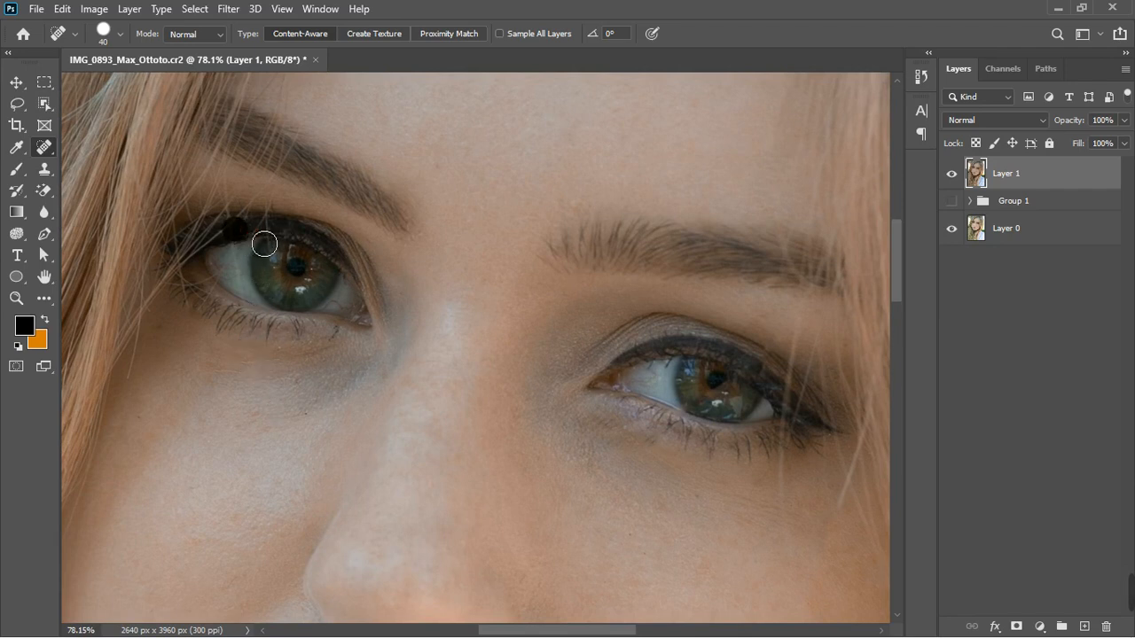
click(250, 223)
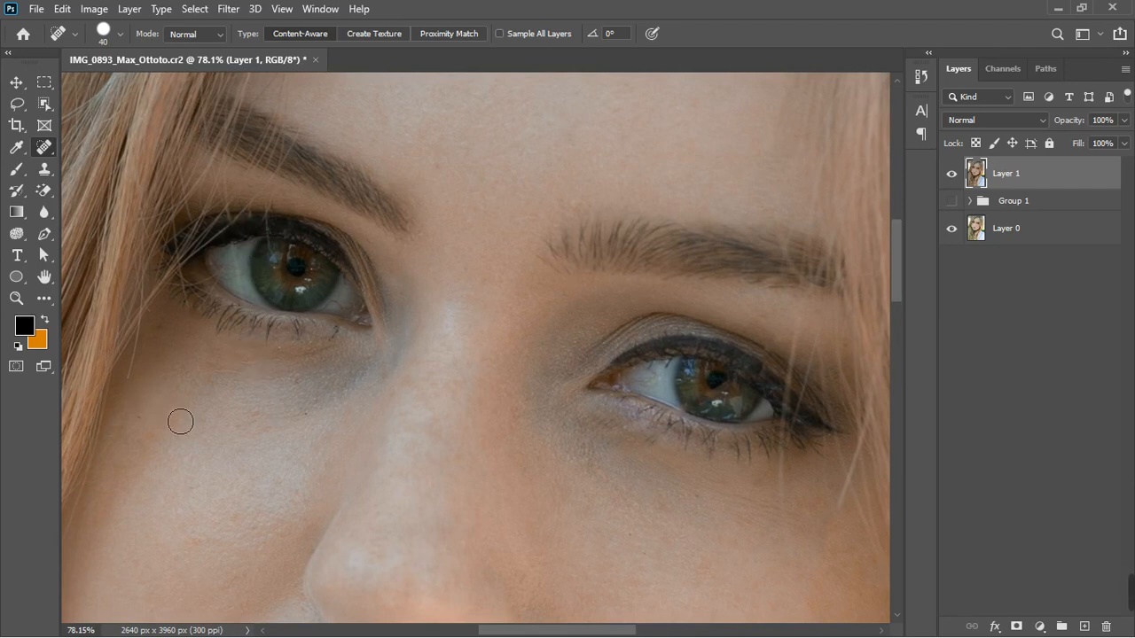
Zoom out to review the retouched portrait as a whole
scroll(177, 417, down, 5)
scroll(323, 469, down, 4)
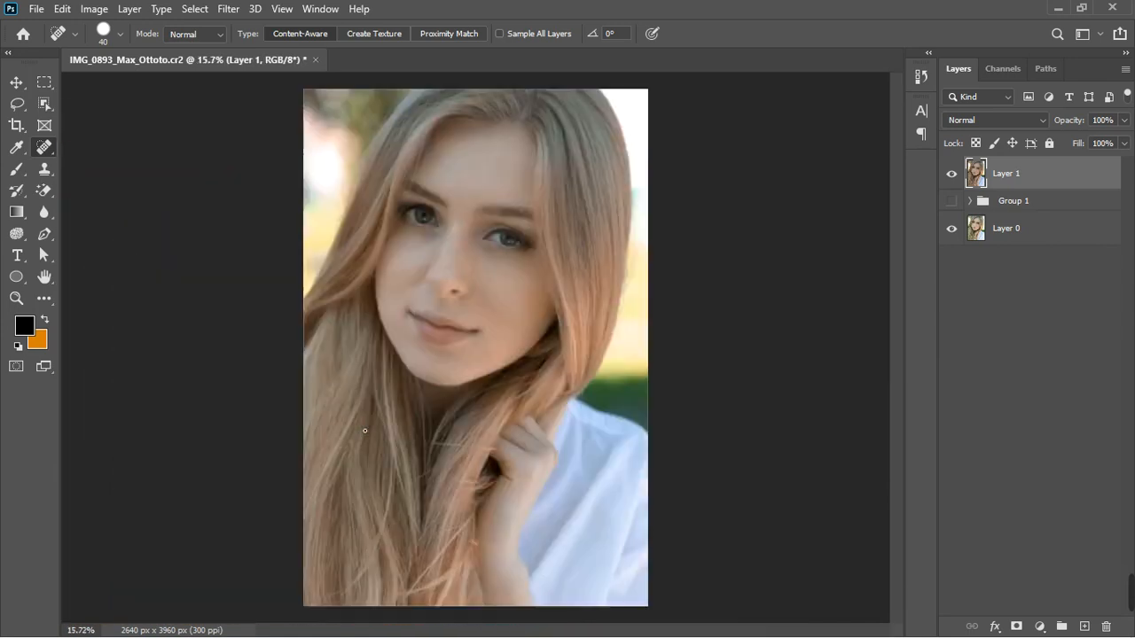
scroll(424, 355, down, 2)
scroll(445, 228, up, 2)
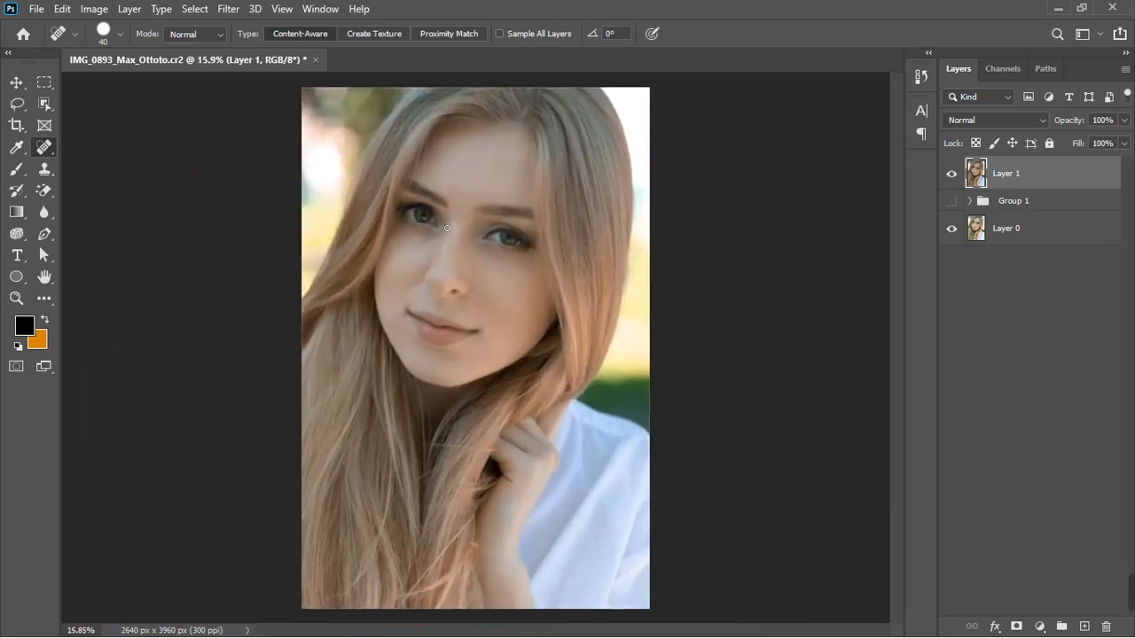
scroll(493, 219, up, 2)
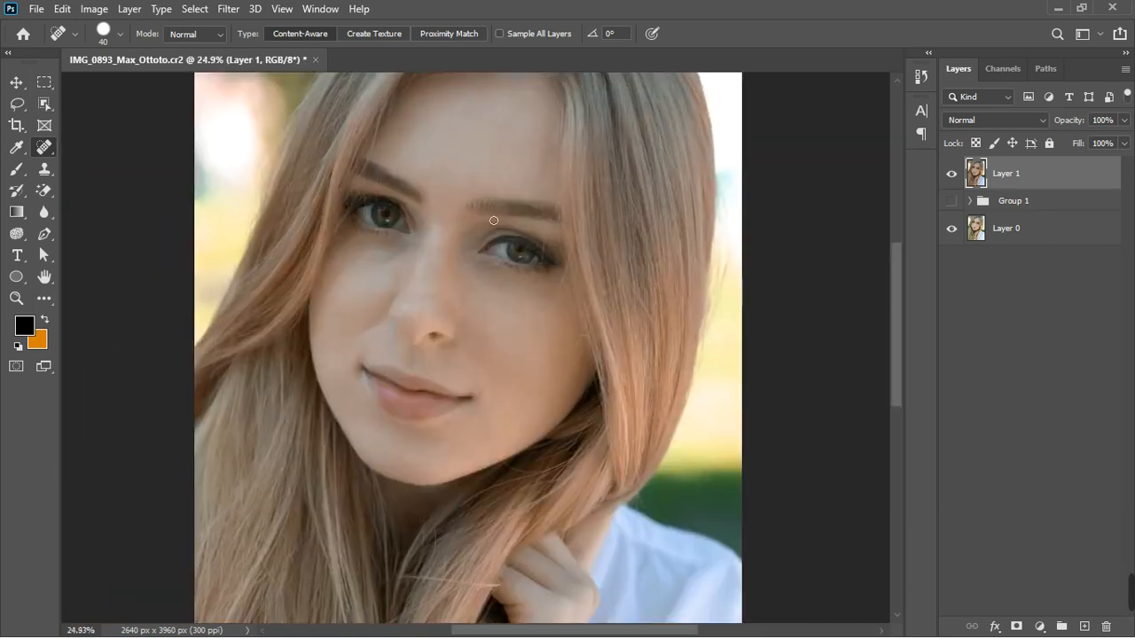
scroll(551, 300, down, 2)
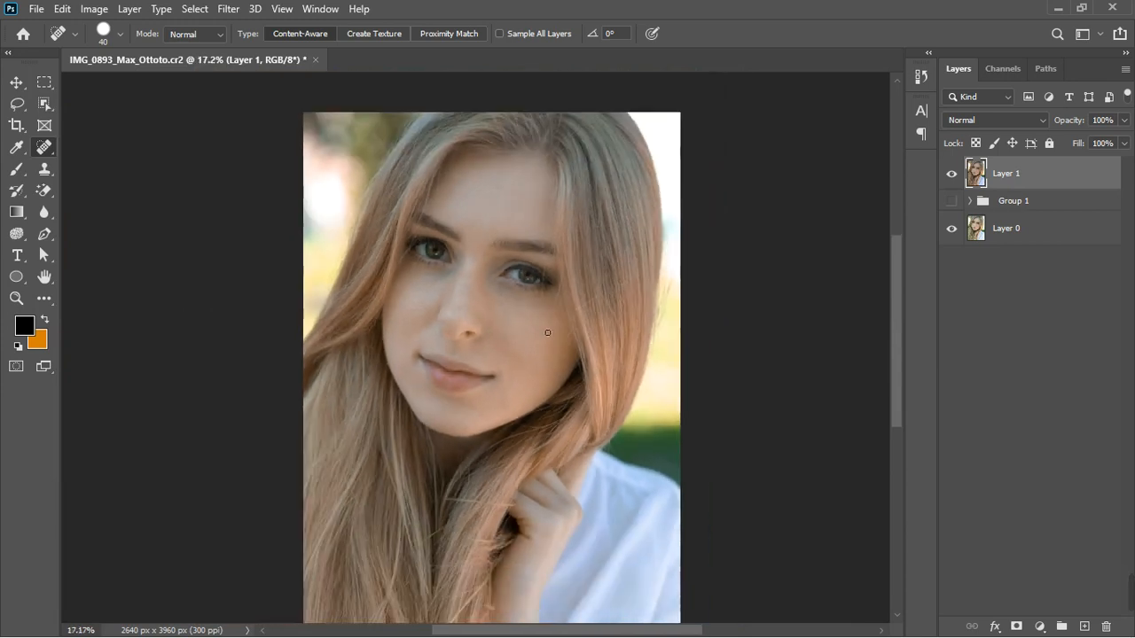
Add a Curves adjustment layer above Layer 1 with a slight tweak to its curve
scroll(542, 294, down, 1)
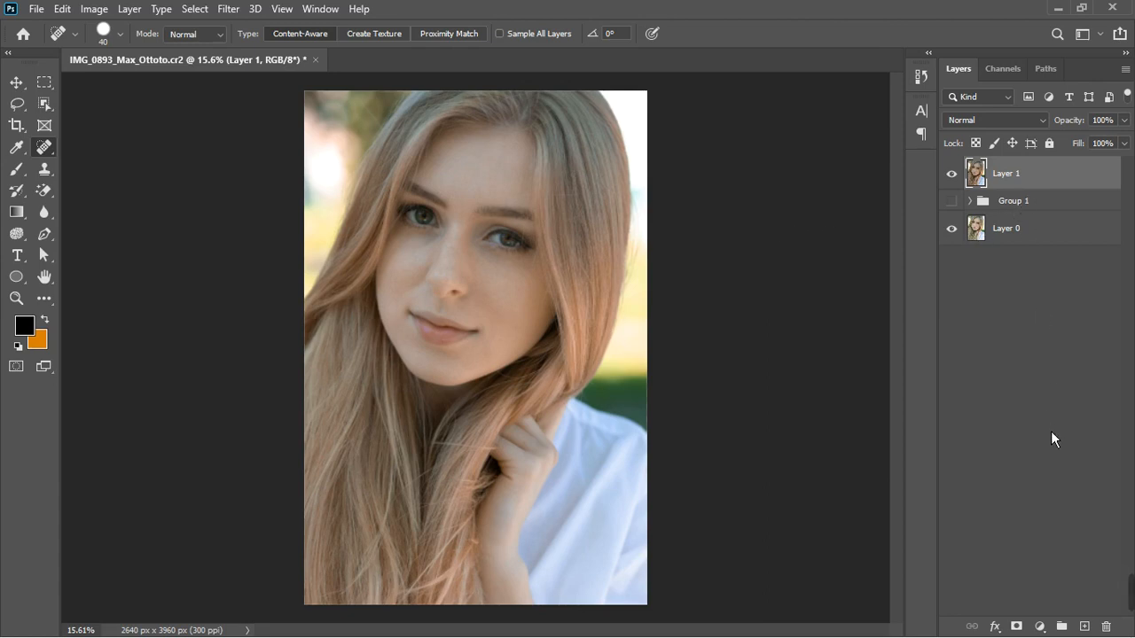
click(1040, 627)
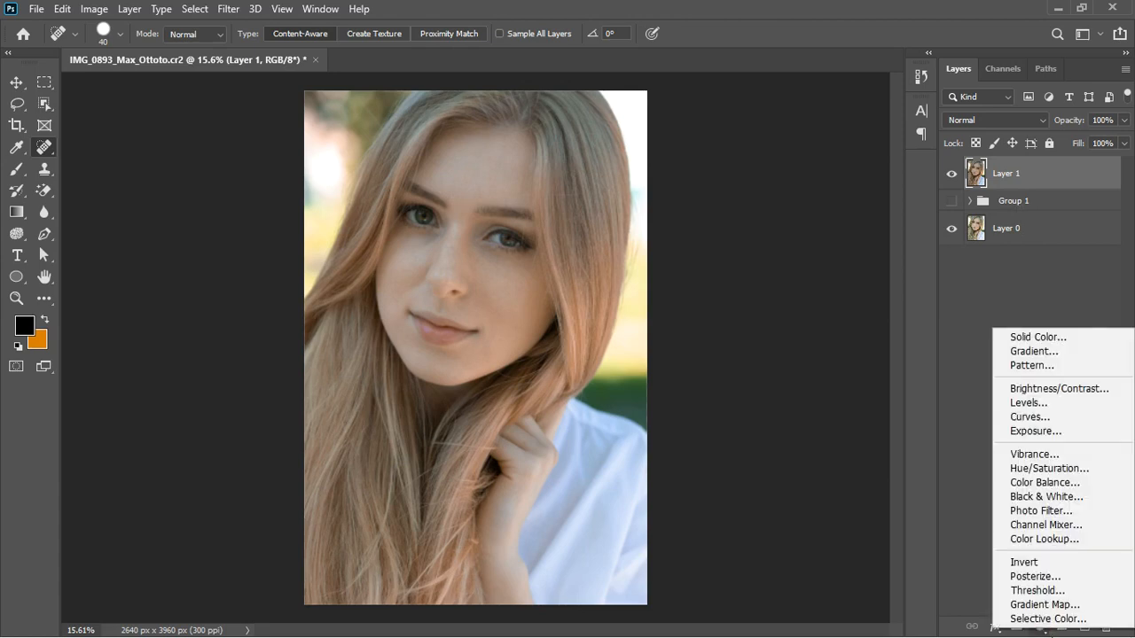
click(1047, 419)
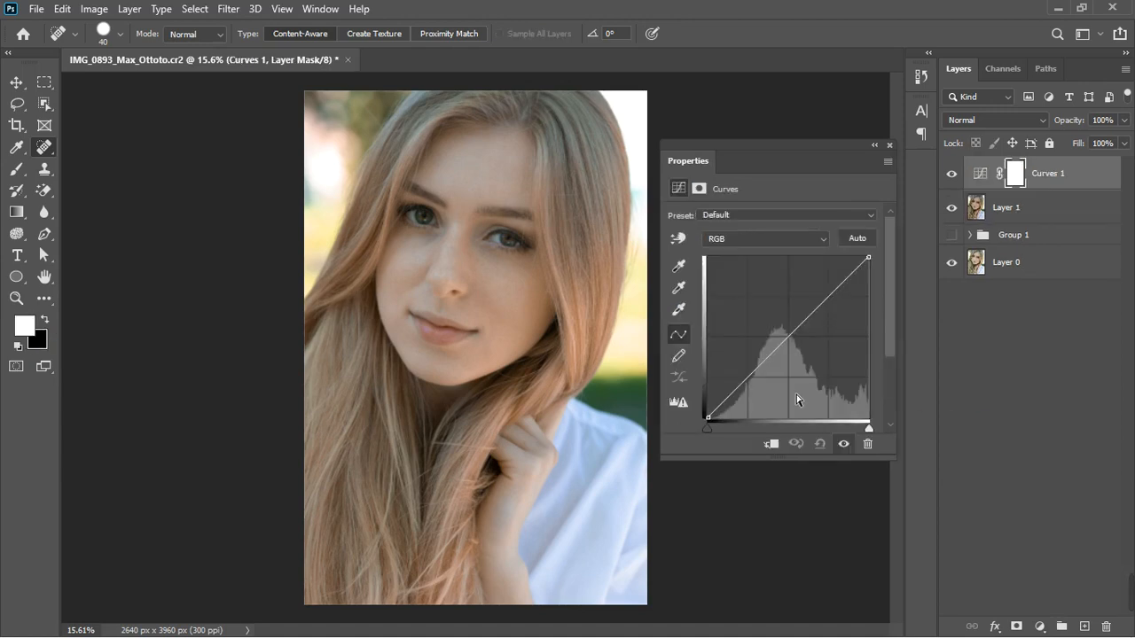
drag(716, 438, 720, 437)
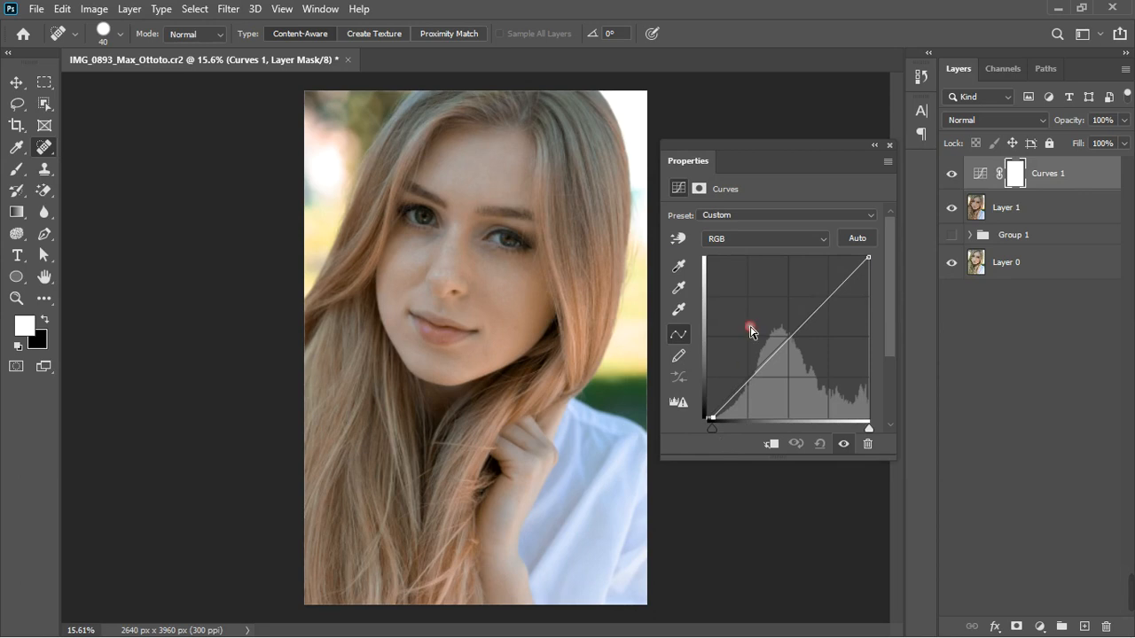
click(890, 147)
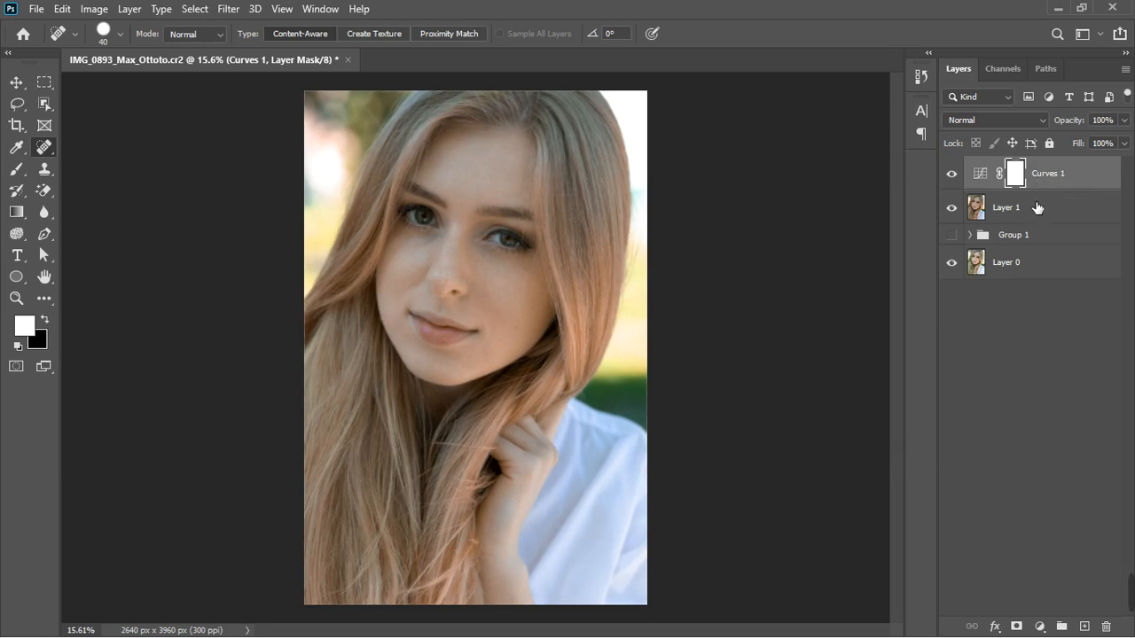
Stamp all visible layers into a new layer and open it in the Camera Raw Filter's Basic settings
key(ctrl+shift+alt+e)
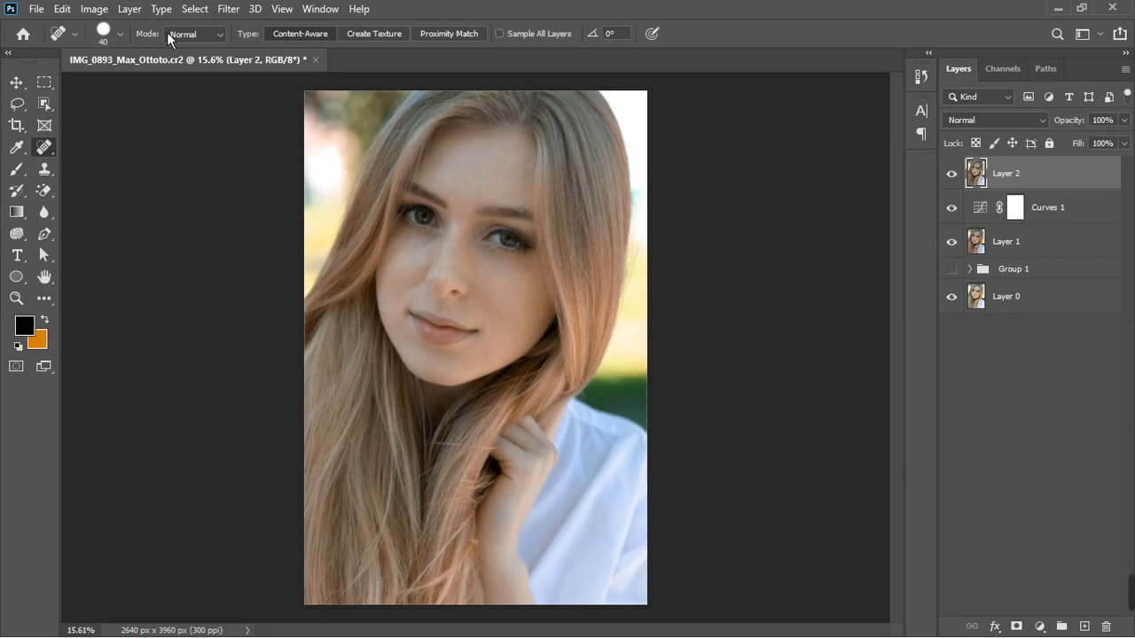
click(228, 9)
click(261, 109)
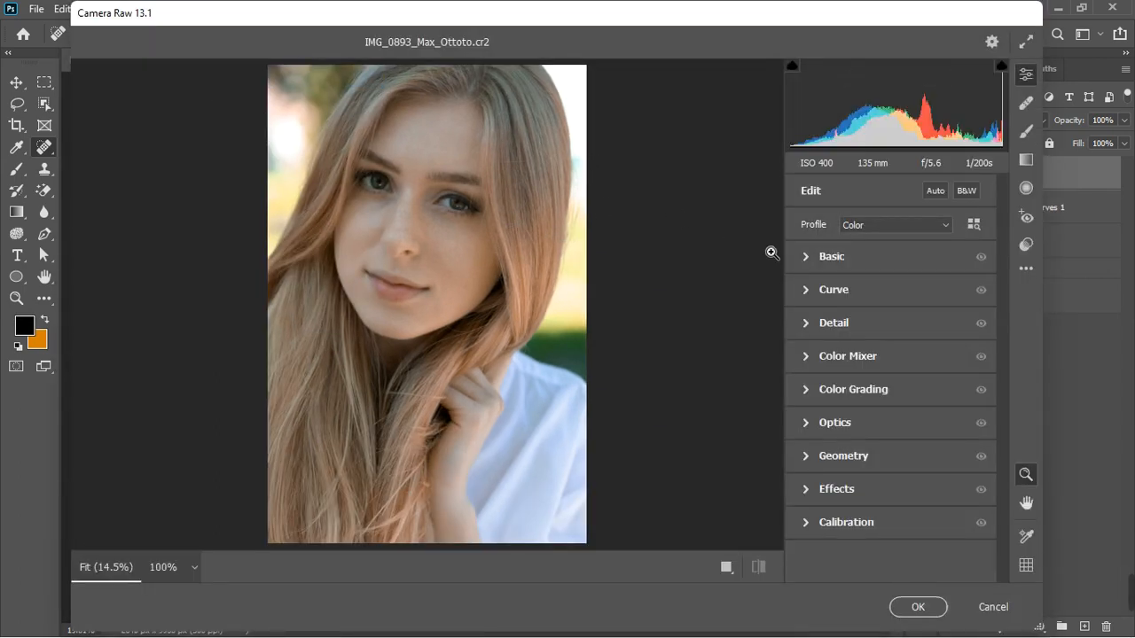
click(807, 258)
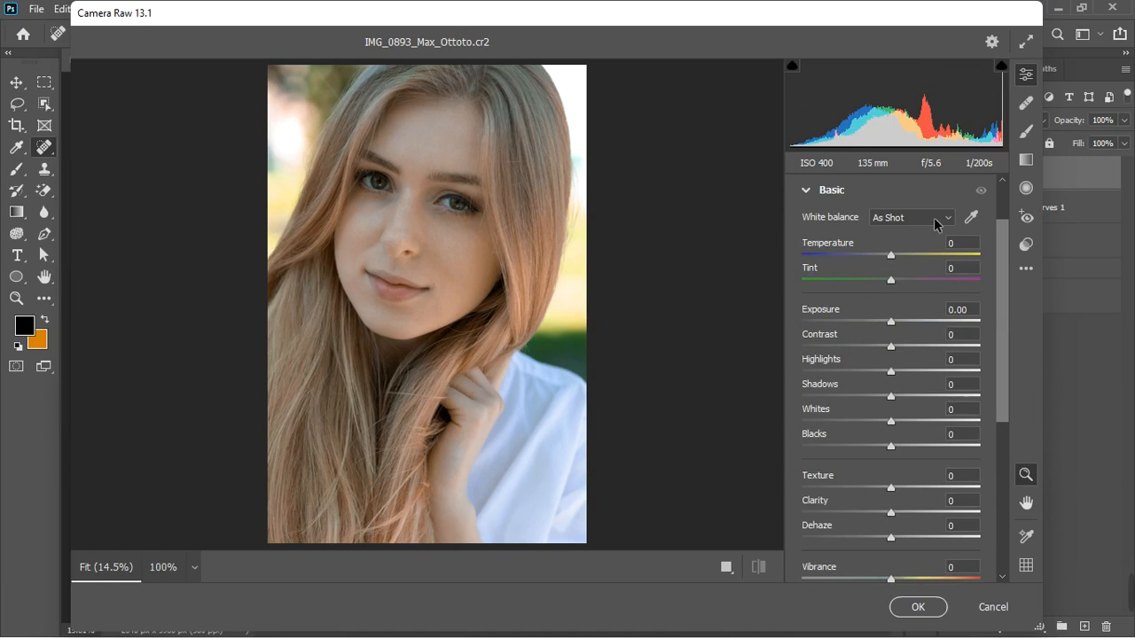
Try setting the white balance by sampling the image with the White Balance tool
click(975, 218)
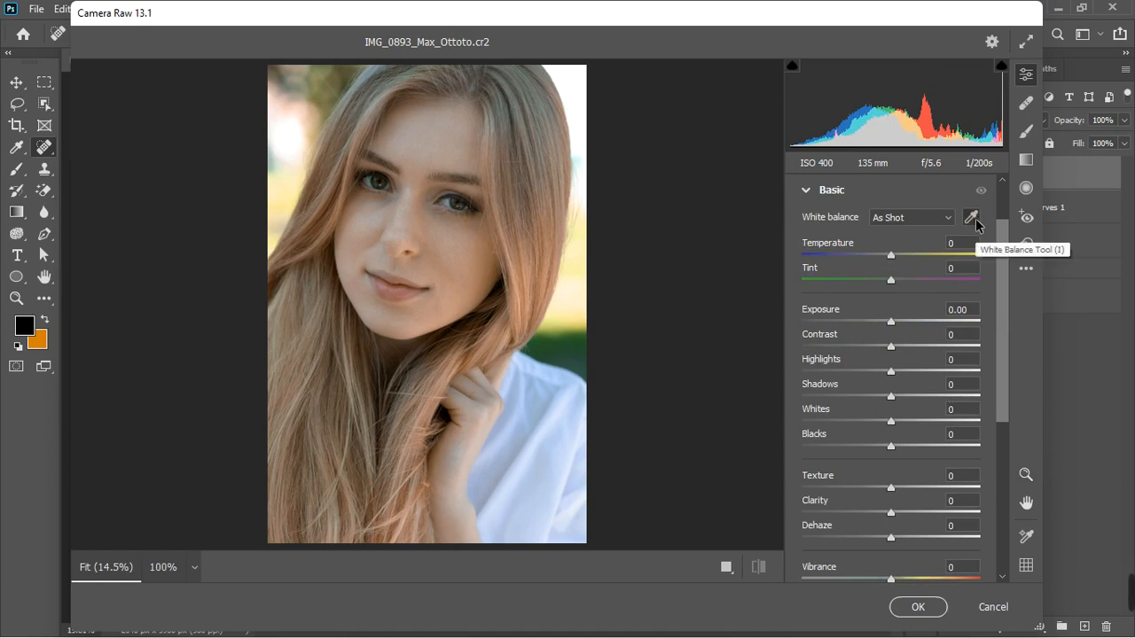
click(560, 422)
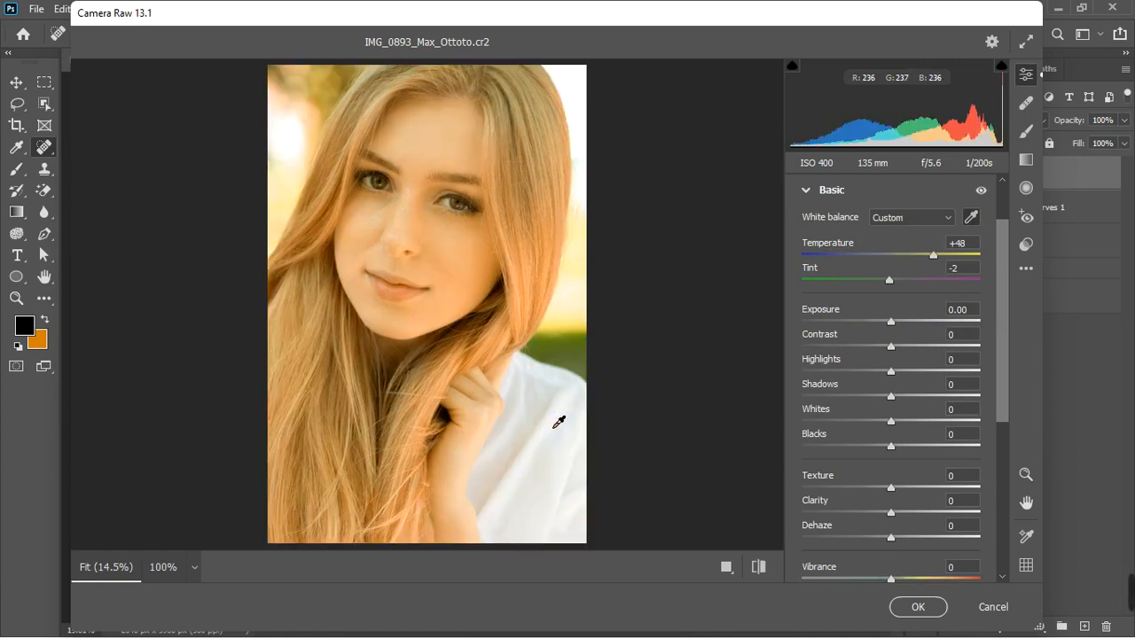
key(ctrl+z)
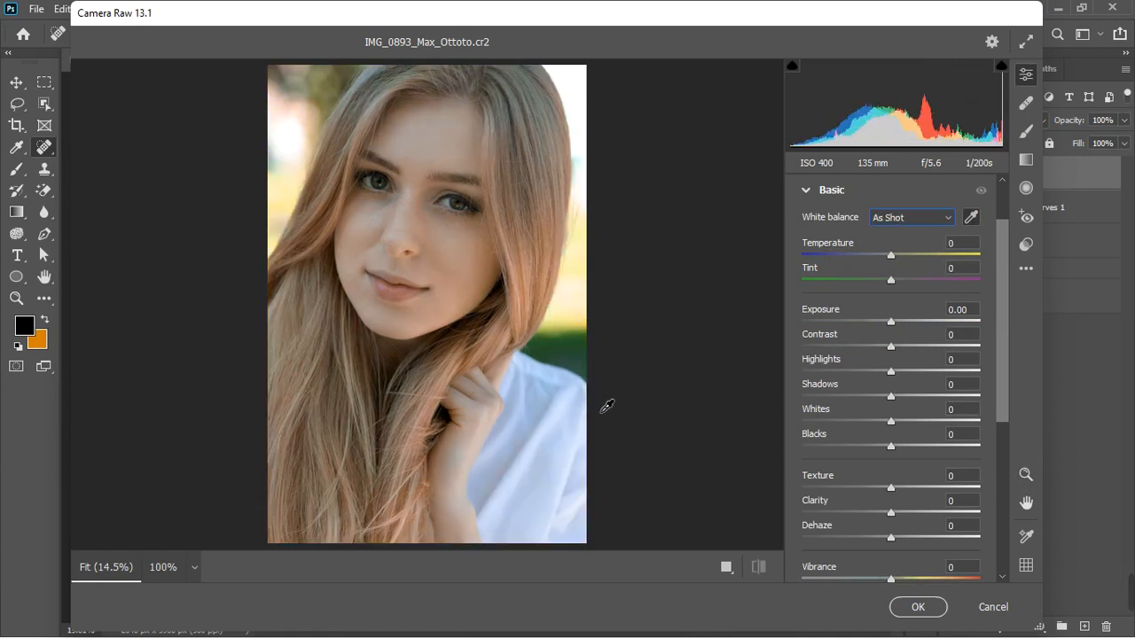
click(458, 208)
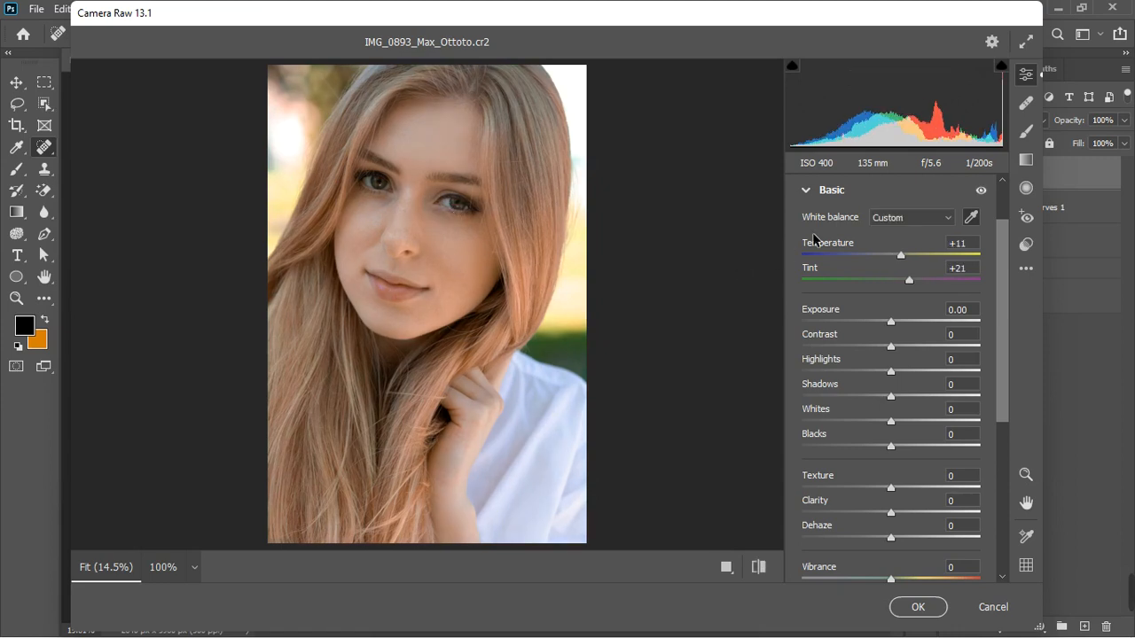
Cycle through the before/after comparison views to compare the edit with the original
click(727, 574)
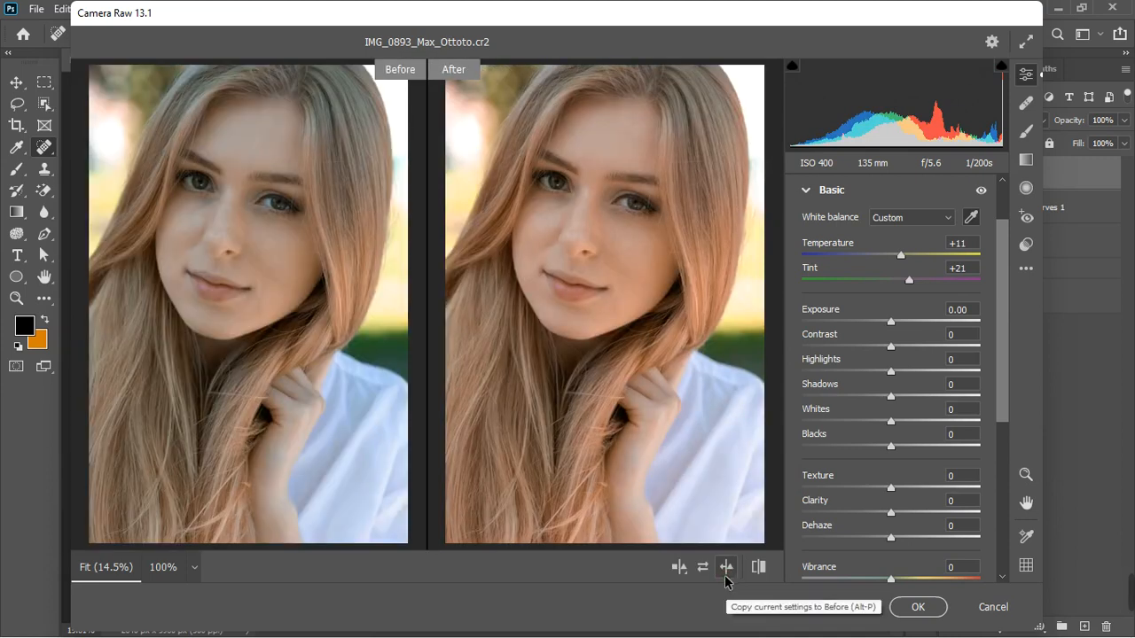
click(725, 576)
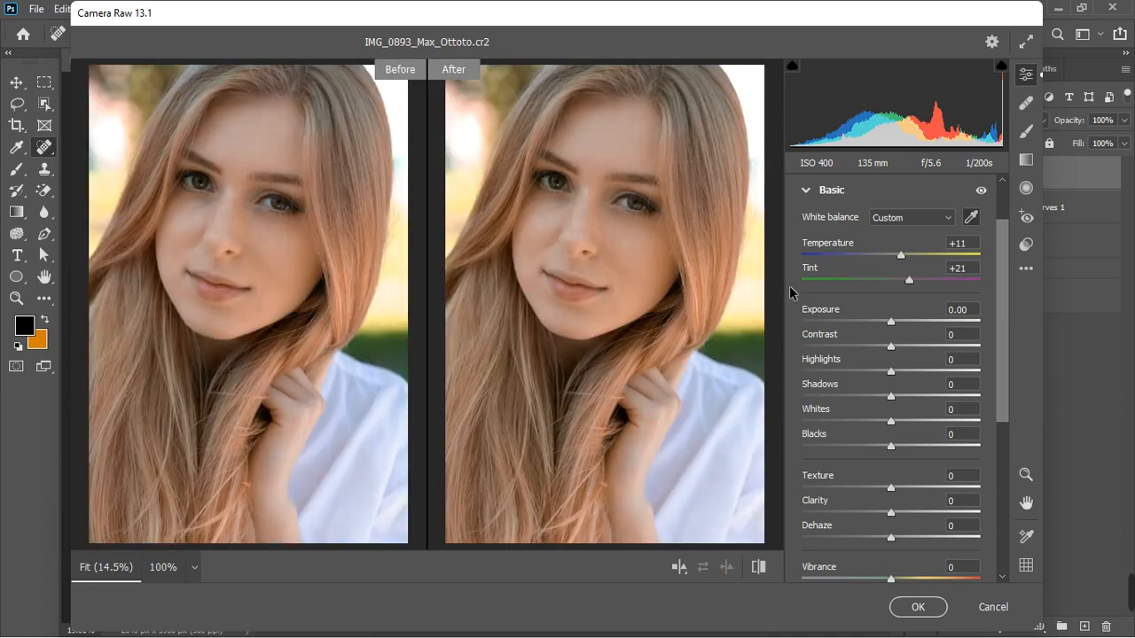
click(674, 572)
click(679, 571)
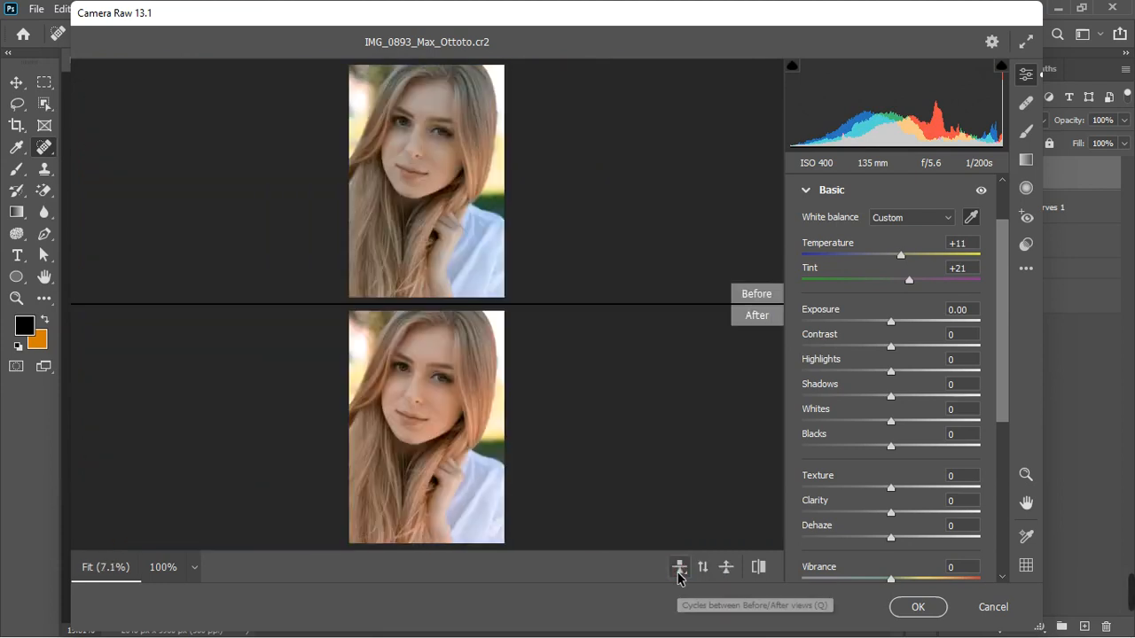
click(680, 571)
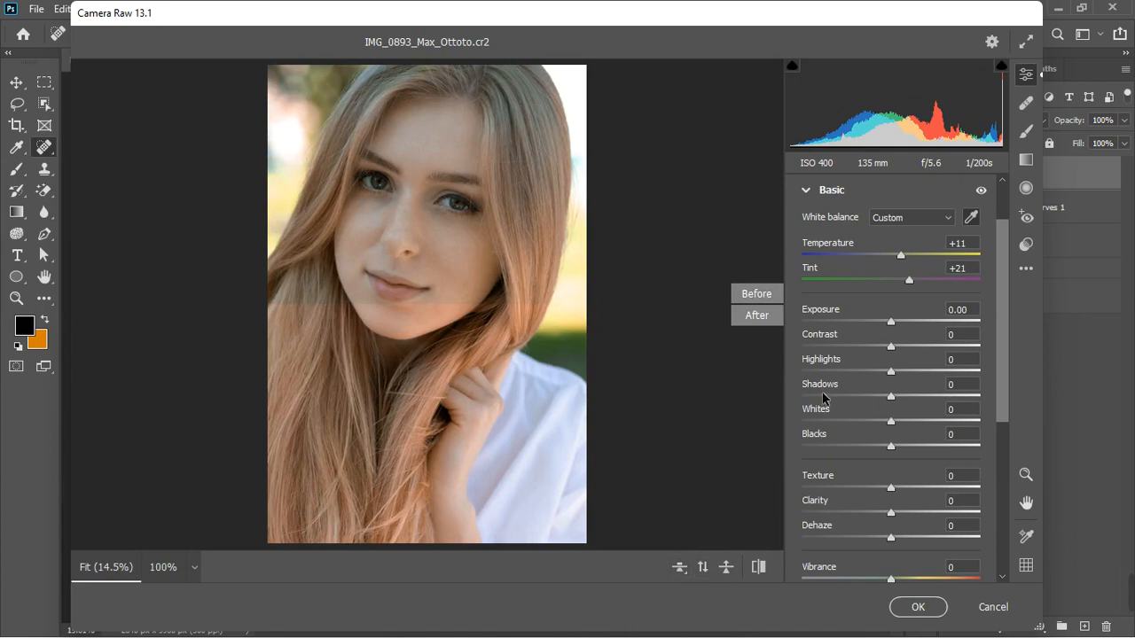
key(z)
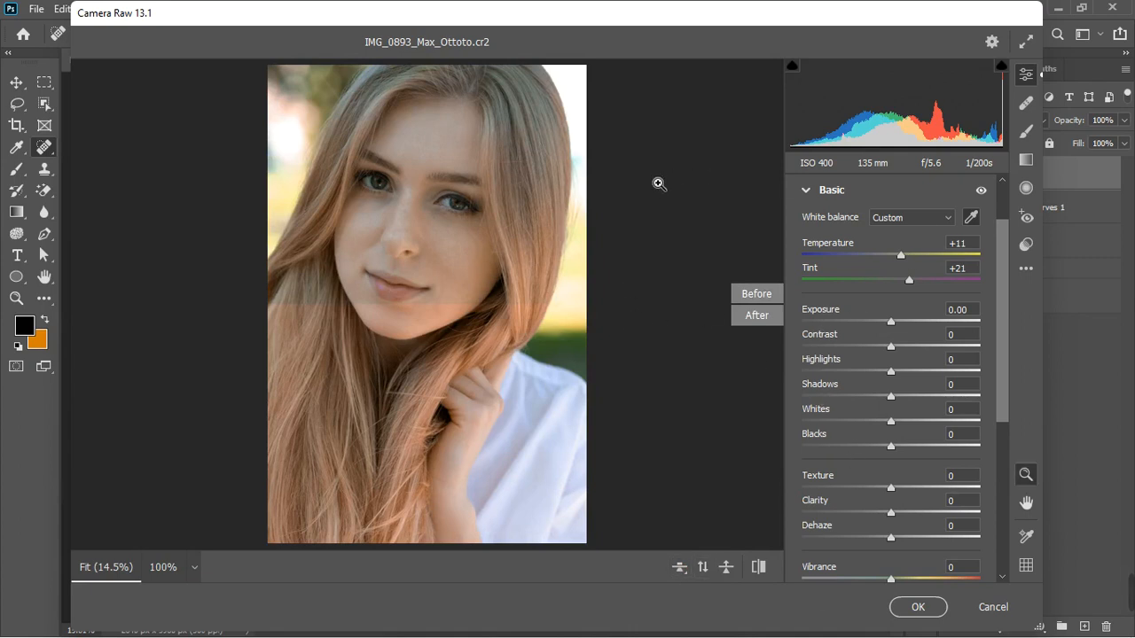
Reset the white balance to As Shot
click(947, 217)
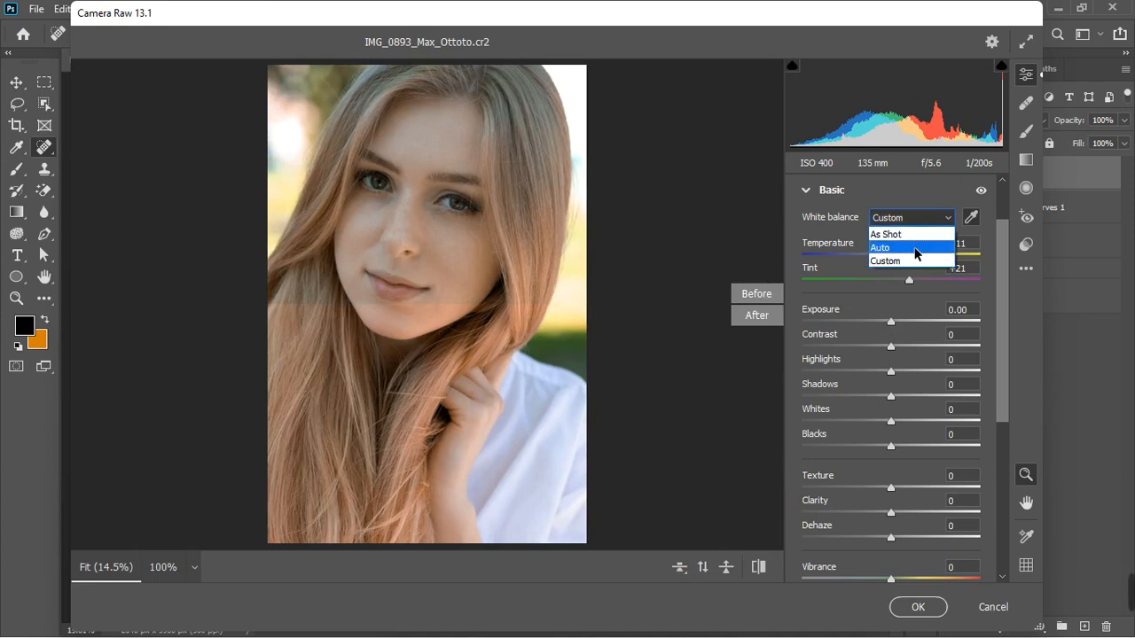
click(913, 234)
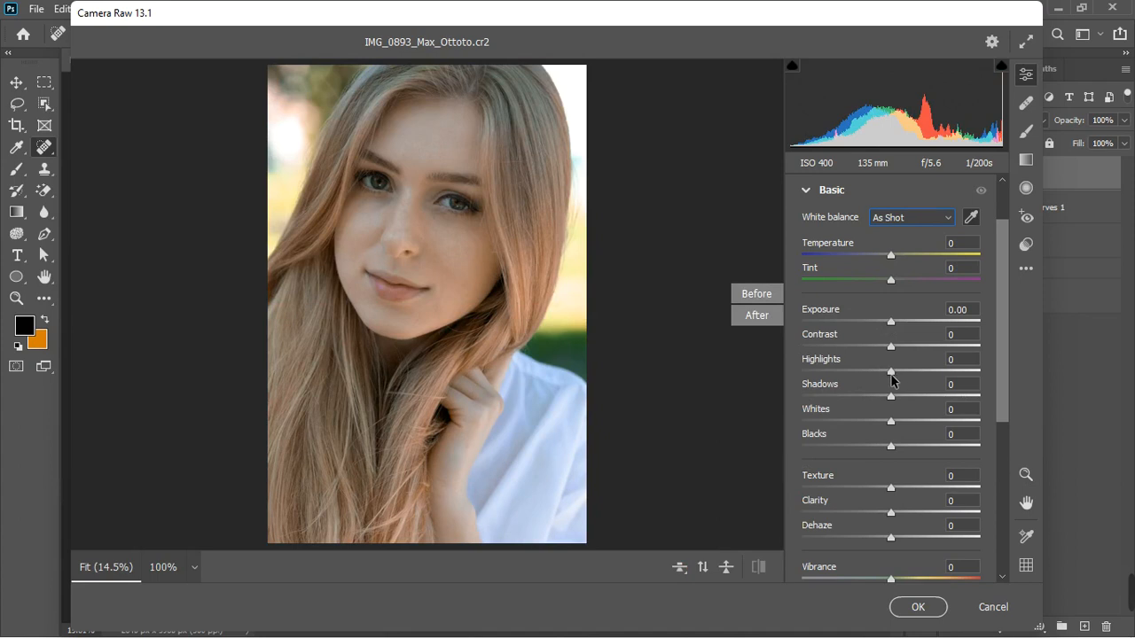
Set Highlights to +28, Whites to -50, Blacks to -16 and Shadows to -7
drag(891, 375, 900, 377)
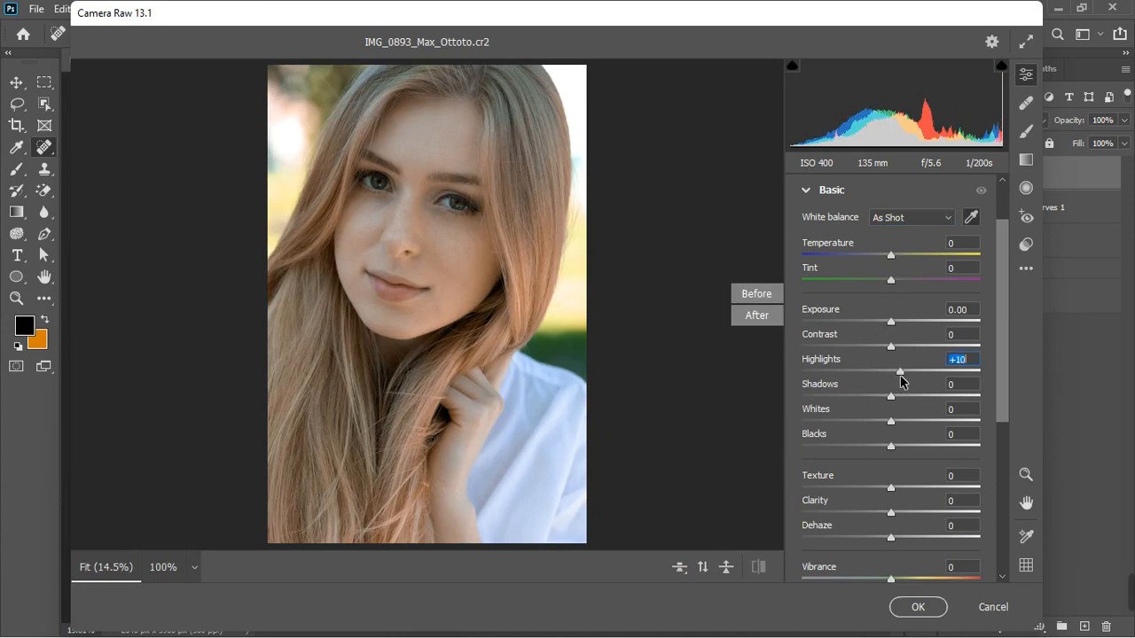
drag(884, 424, 858, 428)
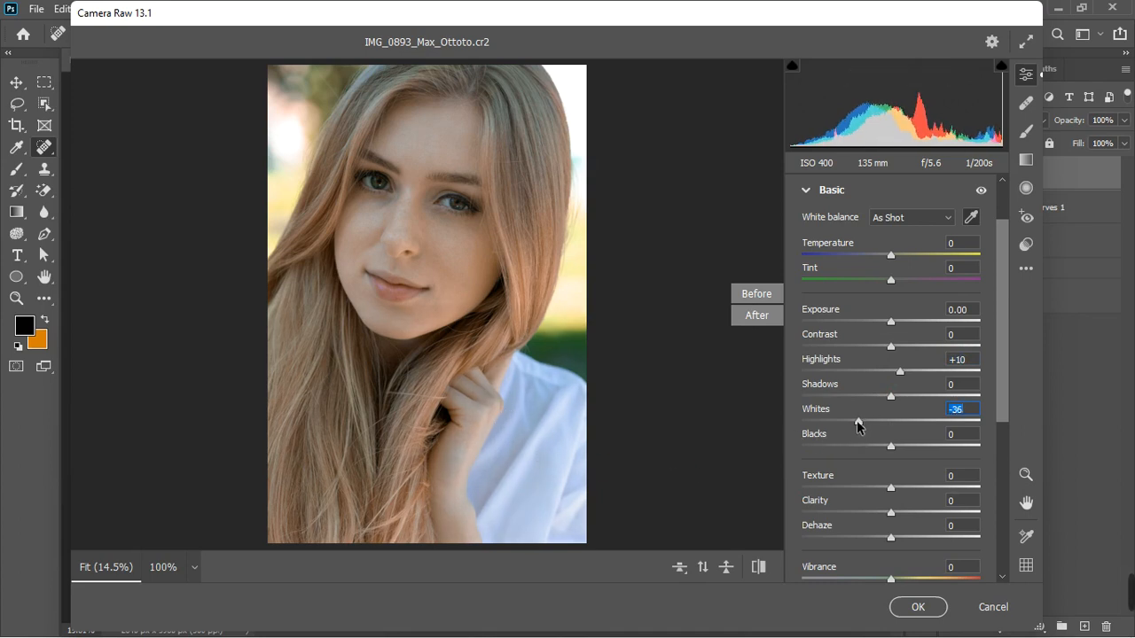
drag(857, 425, 845, 429)
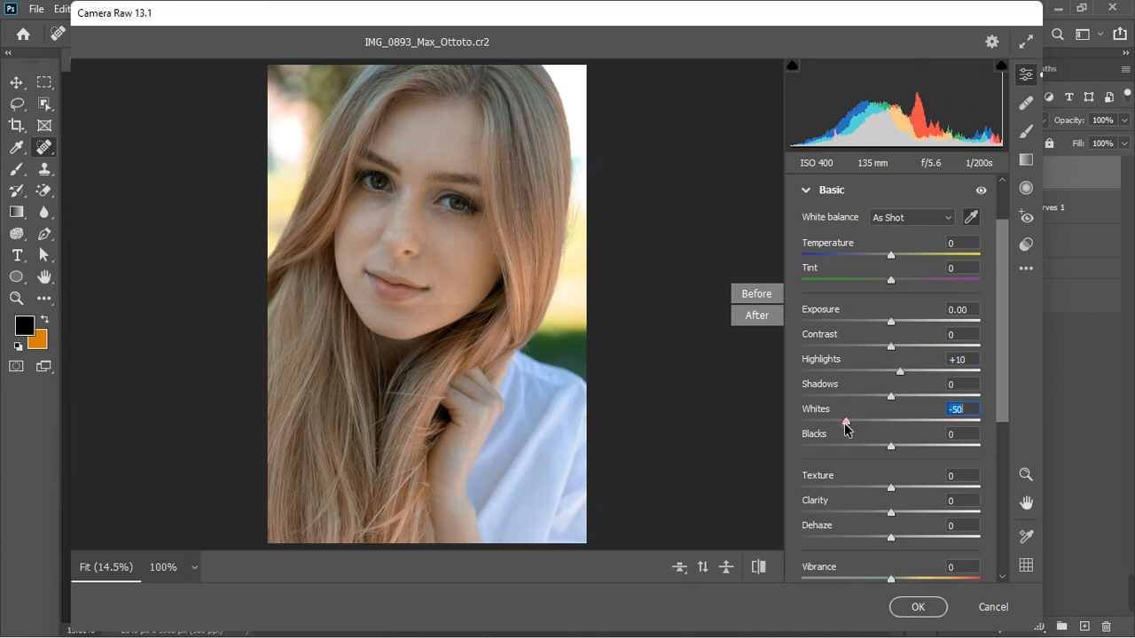
drag(901, 376, 917, 372)
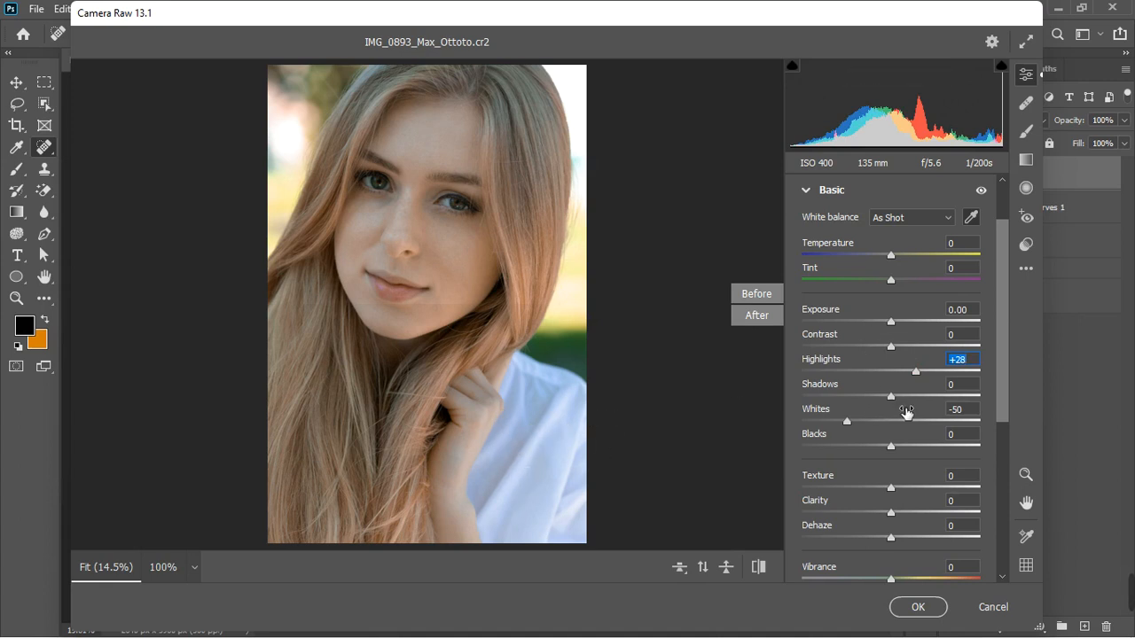
drag(895, 445, 884, 446)
drag(883, 455, 875, 453)
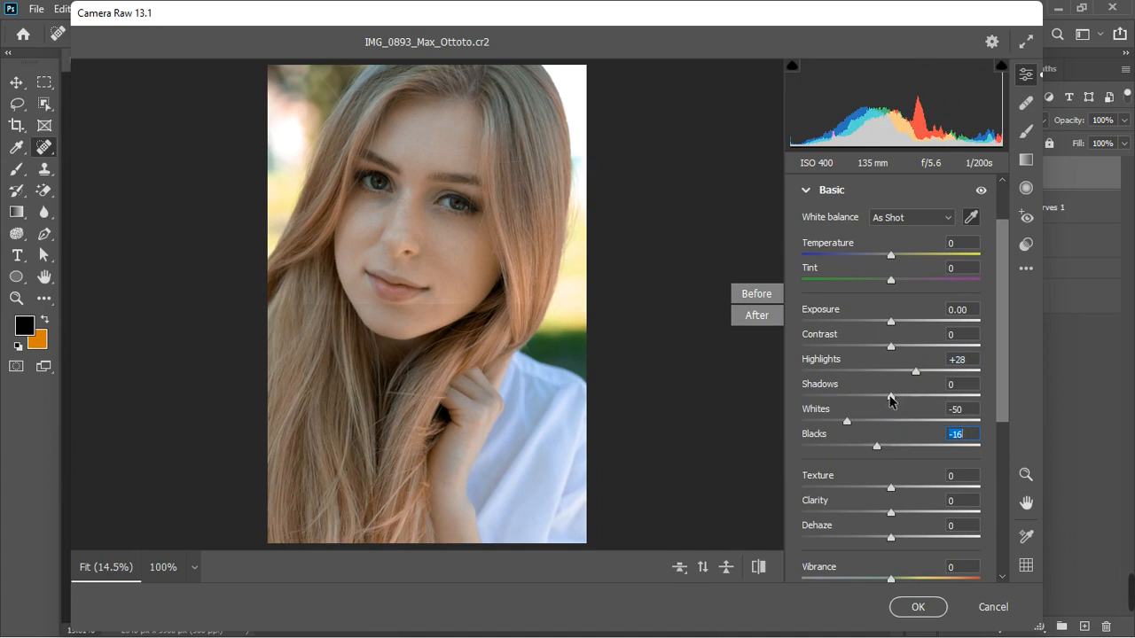
mouse_move(892, 396)
mouse_down()
mouse_move(902, 401)
mouse_move(883, 405)
mouse_up()
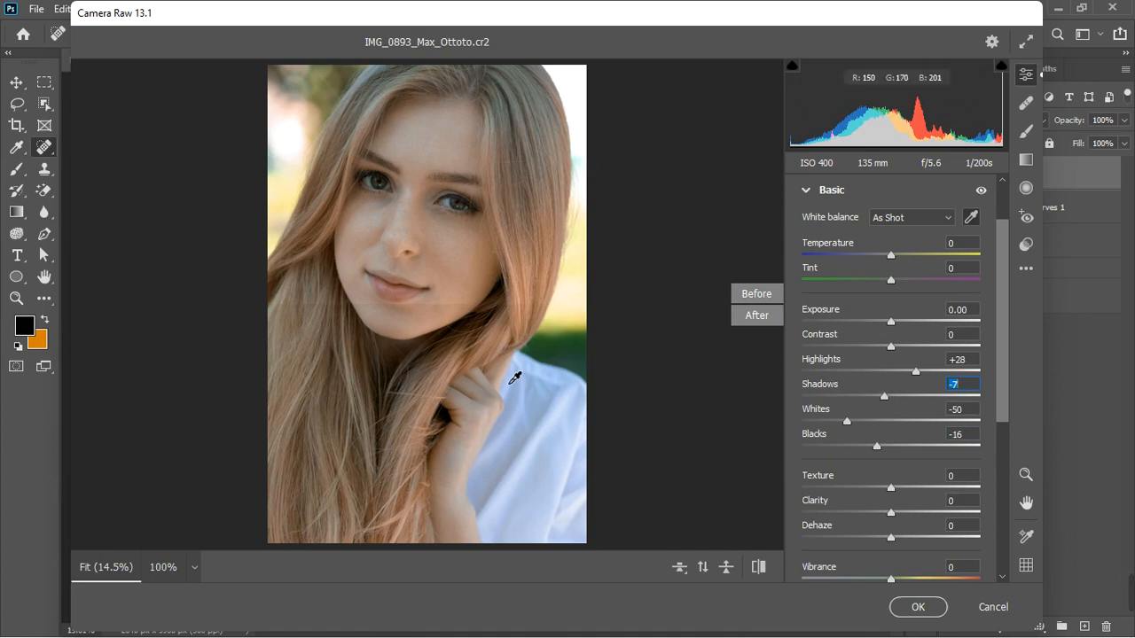
Return to the single view and adjust Whites to -36, Shadows to -25 and Blacks to -17
click(680, 574)
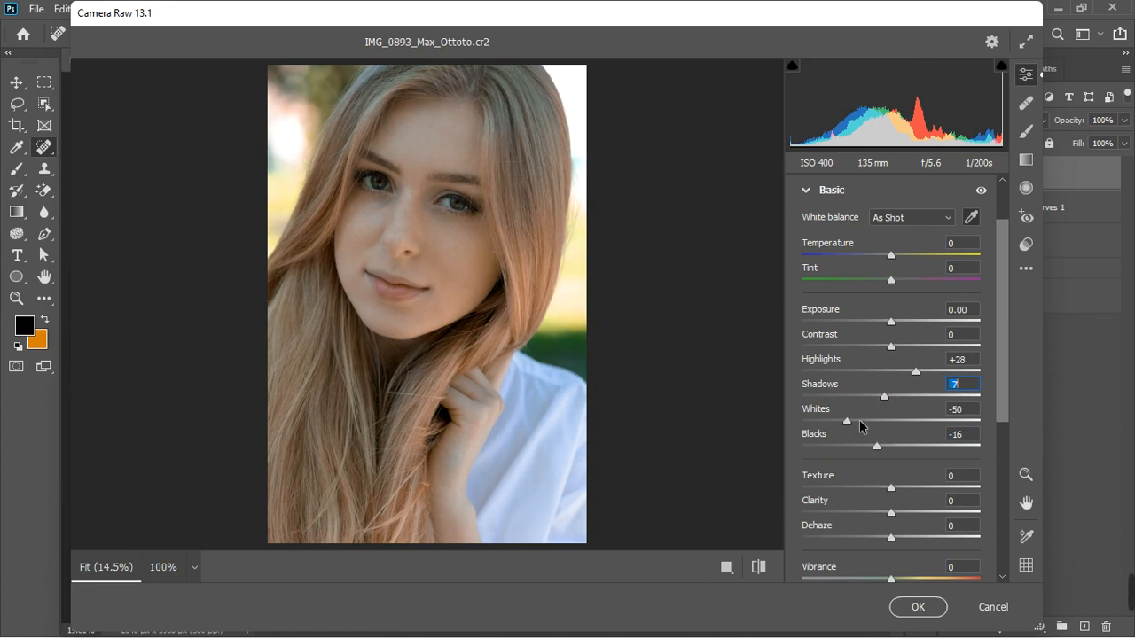
drag(842, 422, 862, 424)
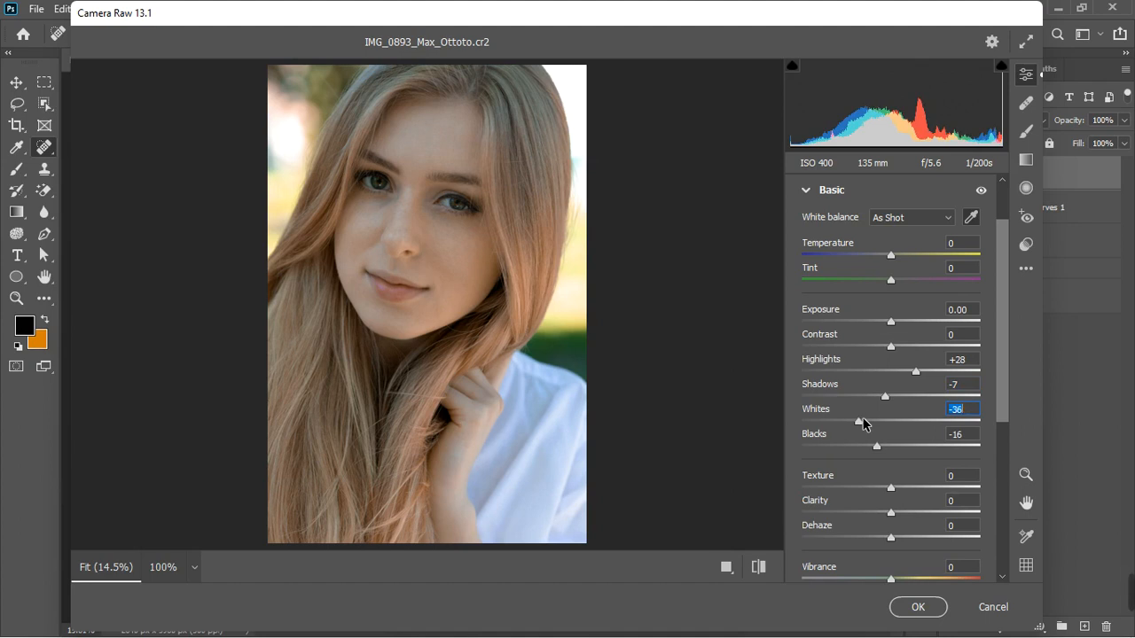
click(863, 423)
mouse_move(889, 398)
mouse_down()
mouse_move(899, 398)
mouse_move(837, 404)
mouse_move(922, 393)
mouse_move(873, 403)
mouse_up()
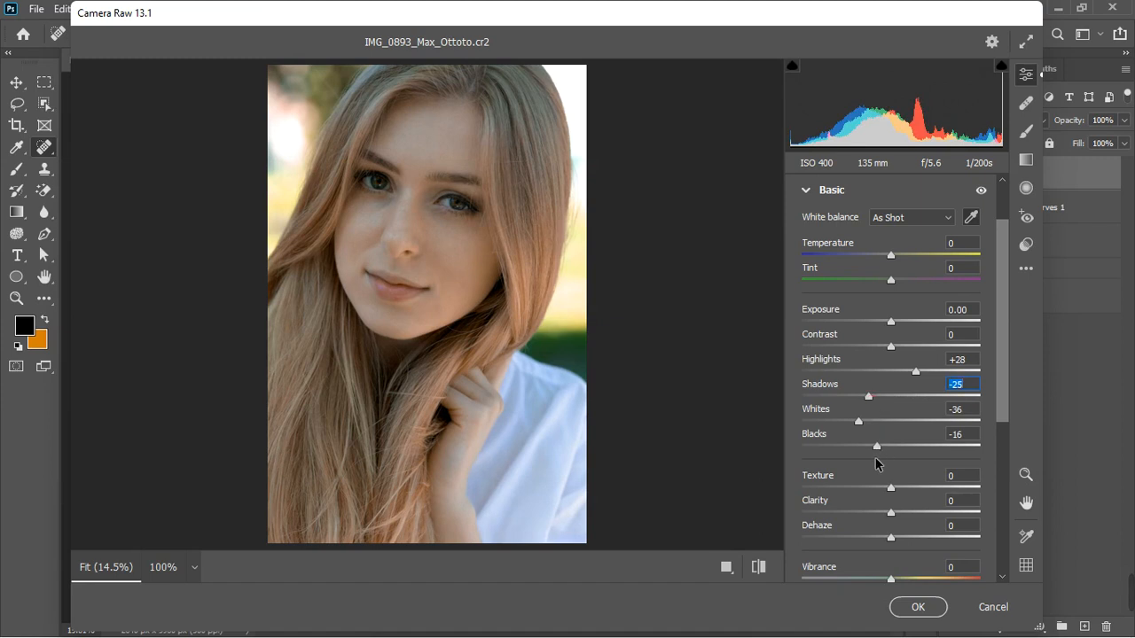
mouse_move(880, 449)
mouse_down()
mouse_move(902, 448)
mouse_move(881, 455)
mouse_up()
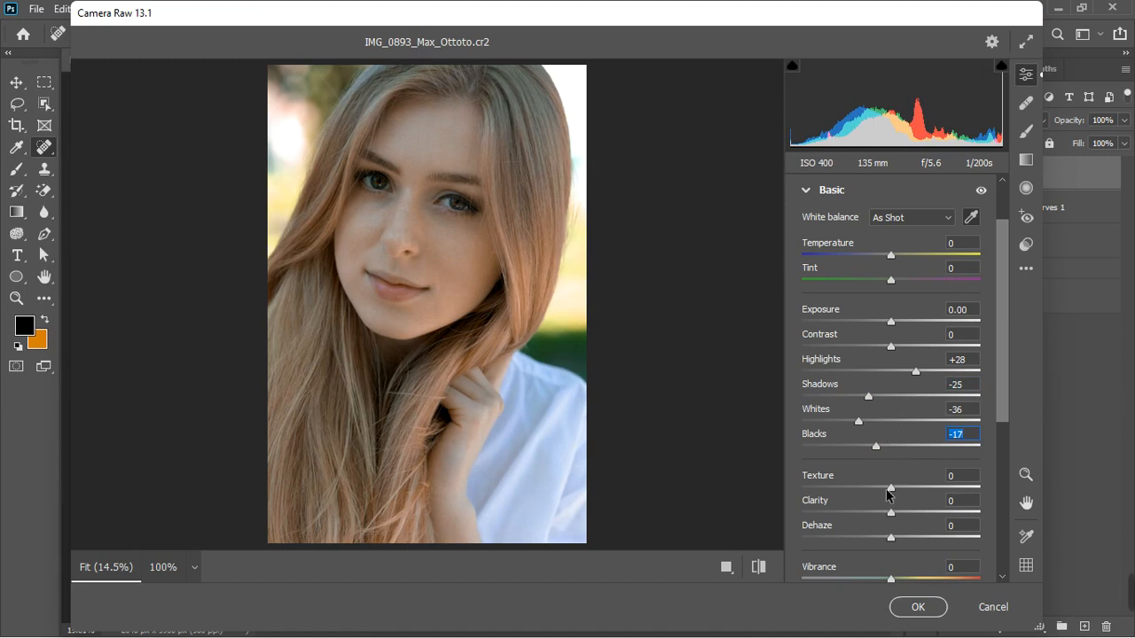
Set Texture to +18 and Vibrance to +7
drag(892, 488, 923, 485)
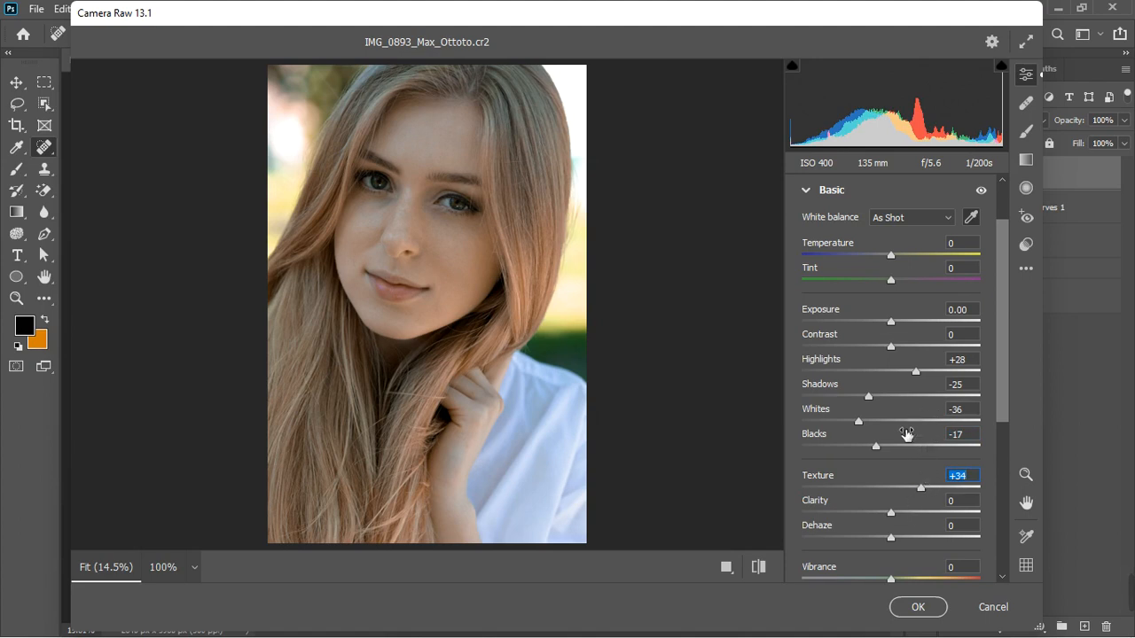
scroll(908, 439, down, 2)
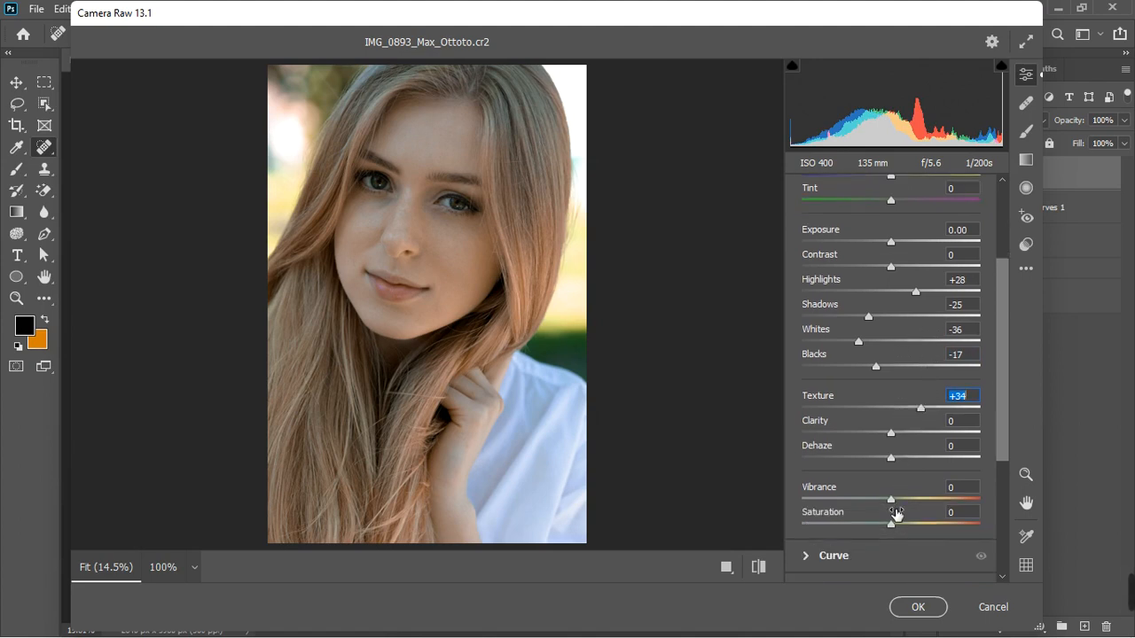
drag(892, 504, 899, 505)
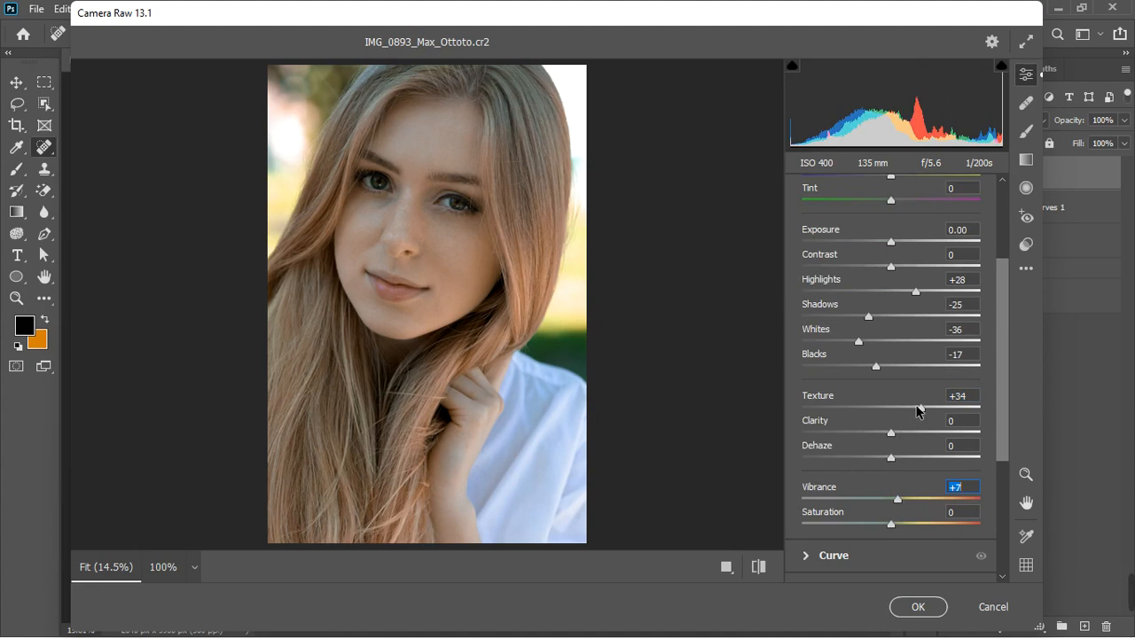
drag(919, 409, 905, 411)
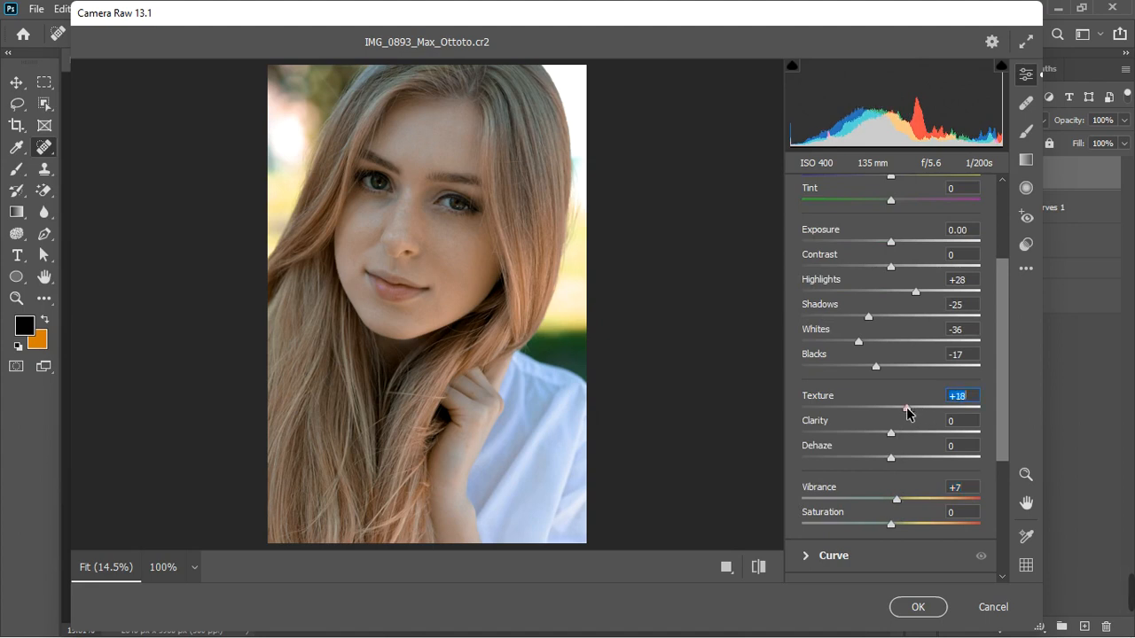
Open the Curve settings and add points at input 192/output 202 and input 66/output 60 for an S-curve
scroll(917, 502, down, 1)
scroll(918, 503, down, 3)
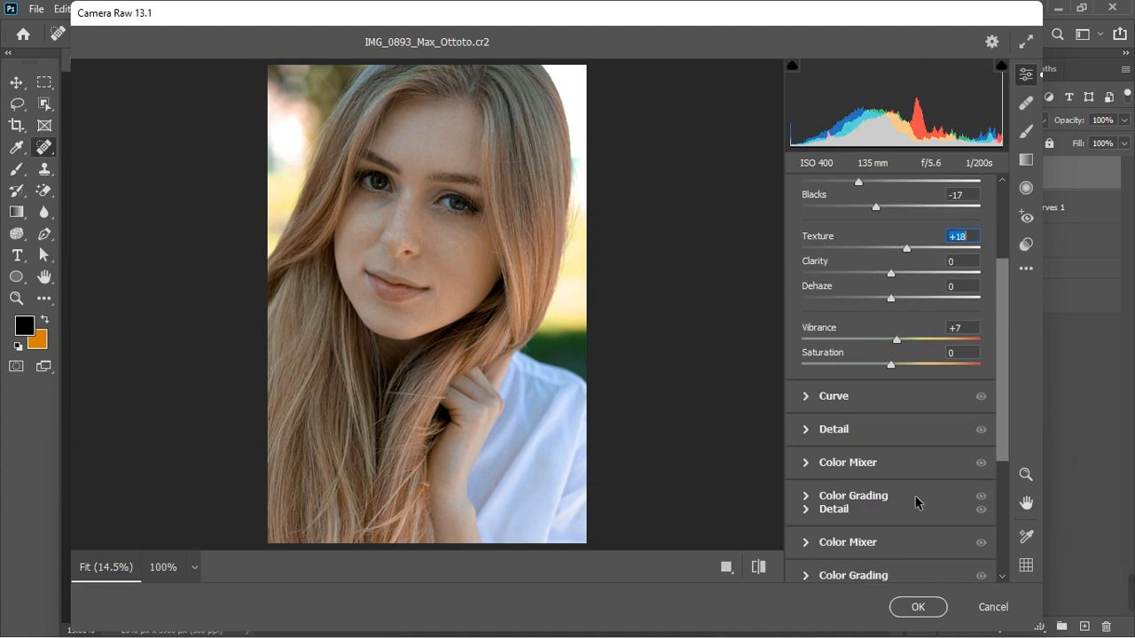
click(806, 399)
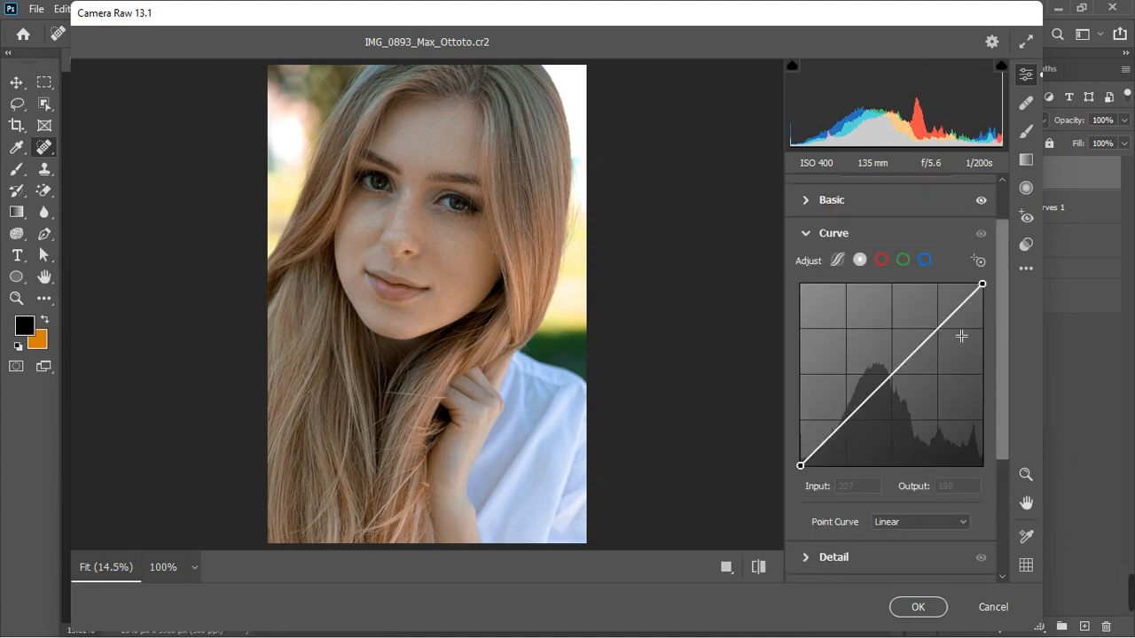
drag(948, 345, 938, 322)
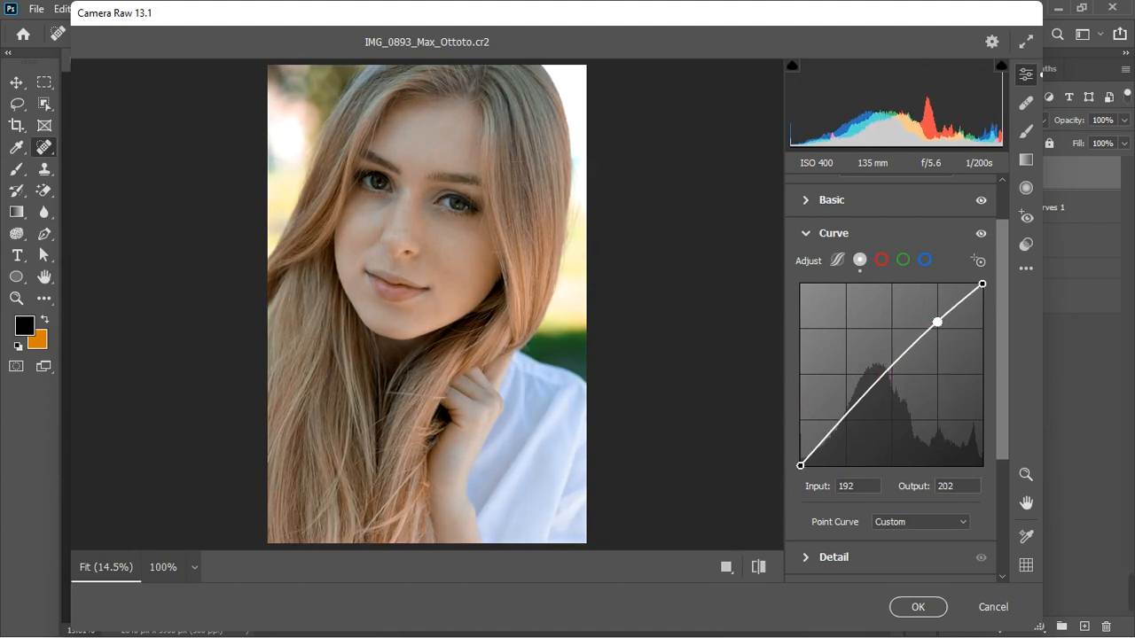
click(848, 423)
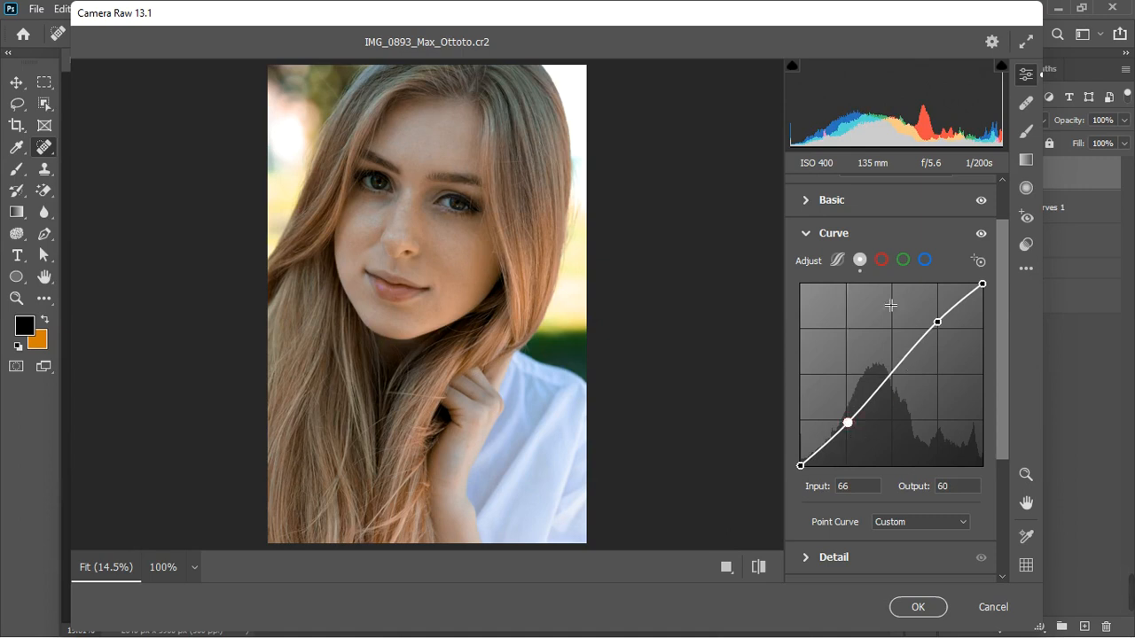
Open the Color Mixer and set luminance for Oranges to +24 and Yellows to +17, also brightening Reds
click(814, 234)
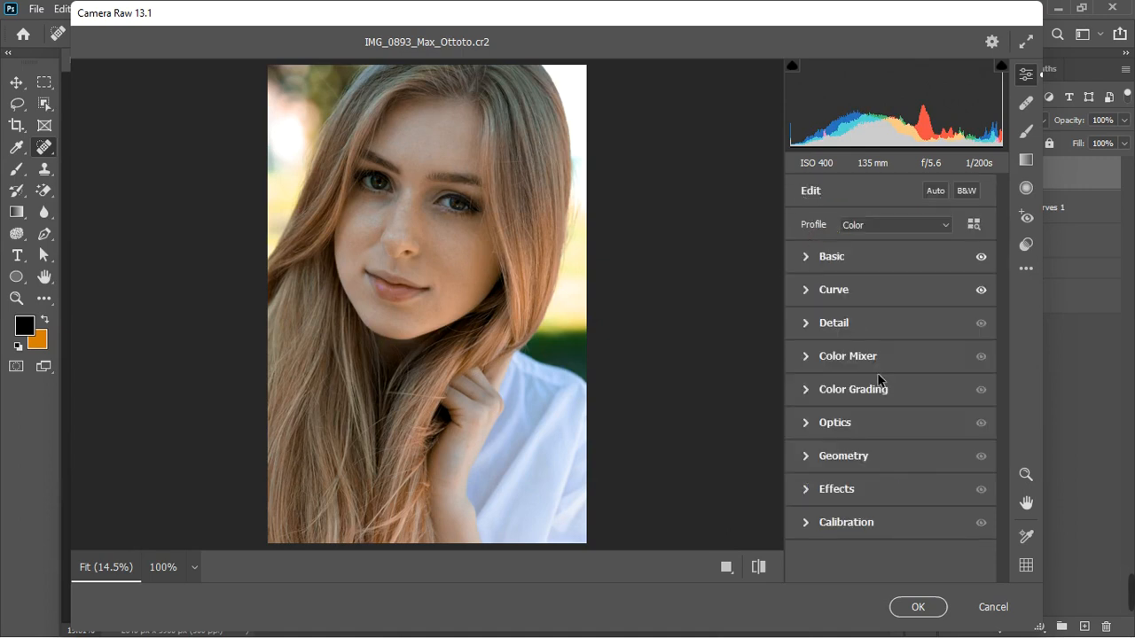
click(800, 359)
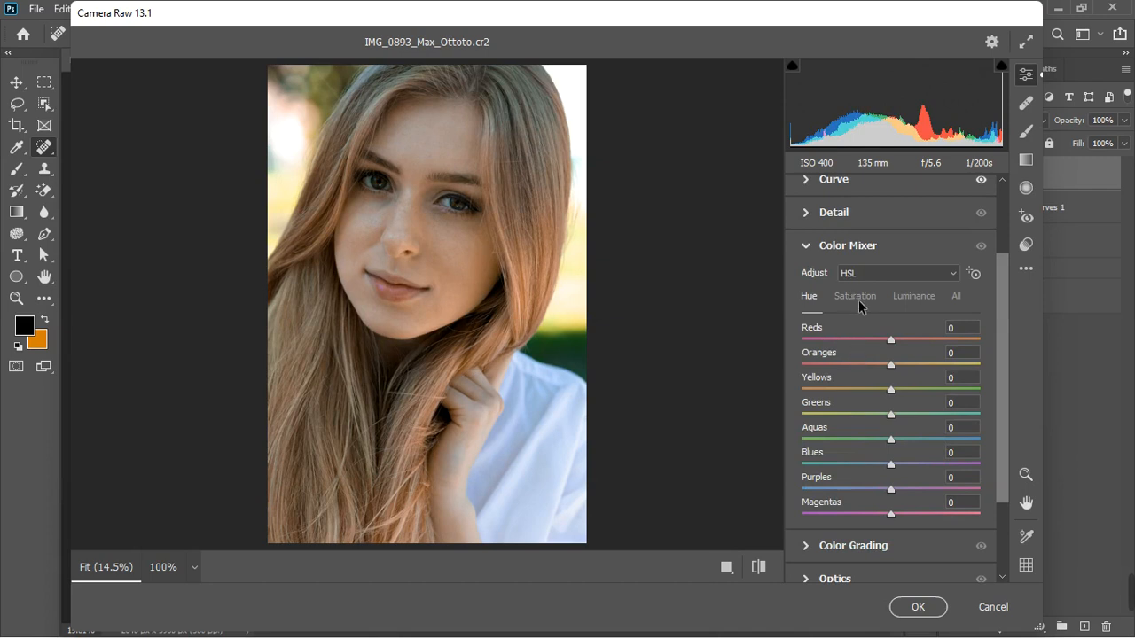
click(916, 298)
drag(890, 365, 913, 364)
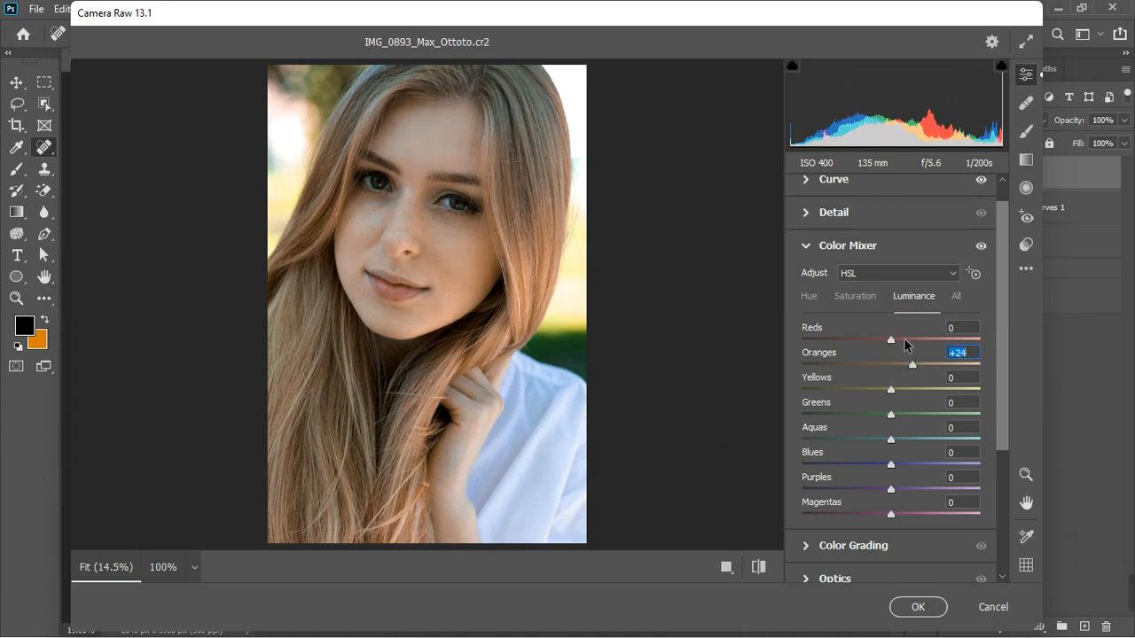
drag(893, 389, 905, 393)
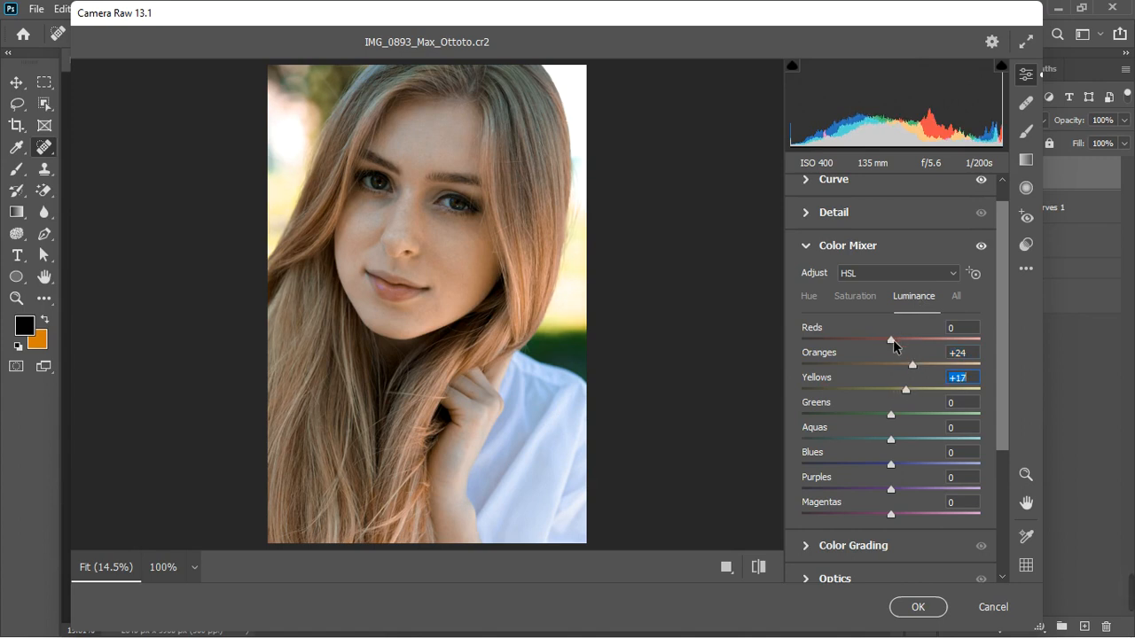
drag(892, 340, 910, 338)
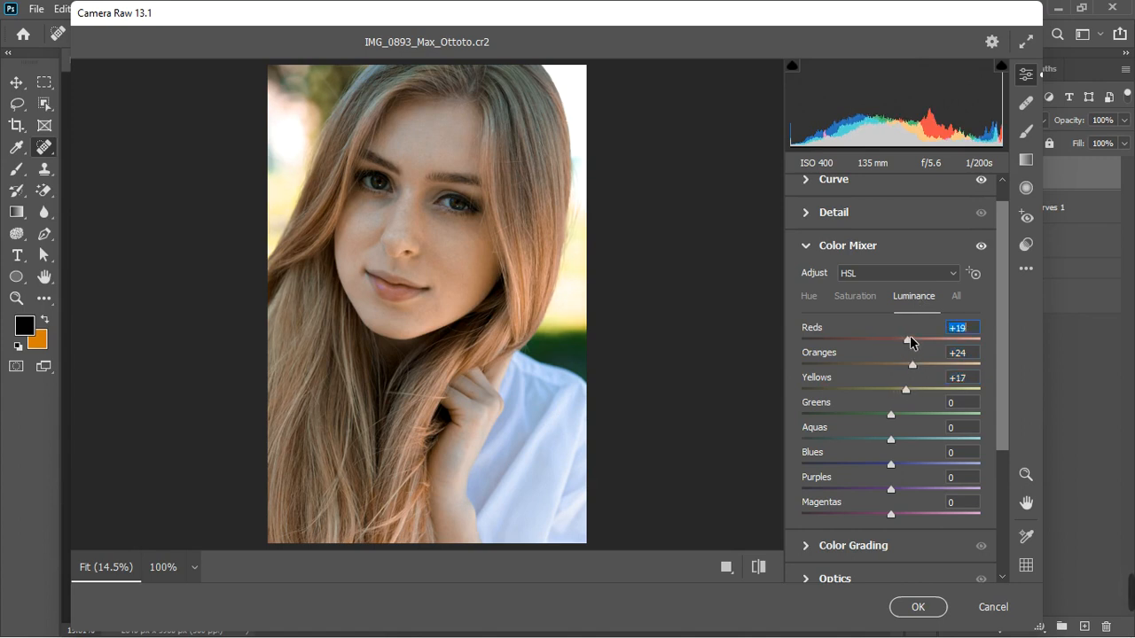
Set the Color Mixer hues: Reds +57, Oranges +11 and Yellows -34
click(808, 298)
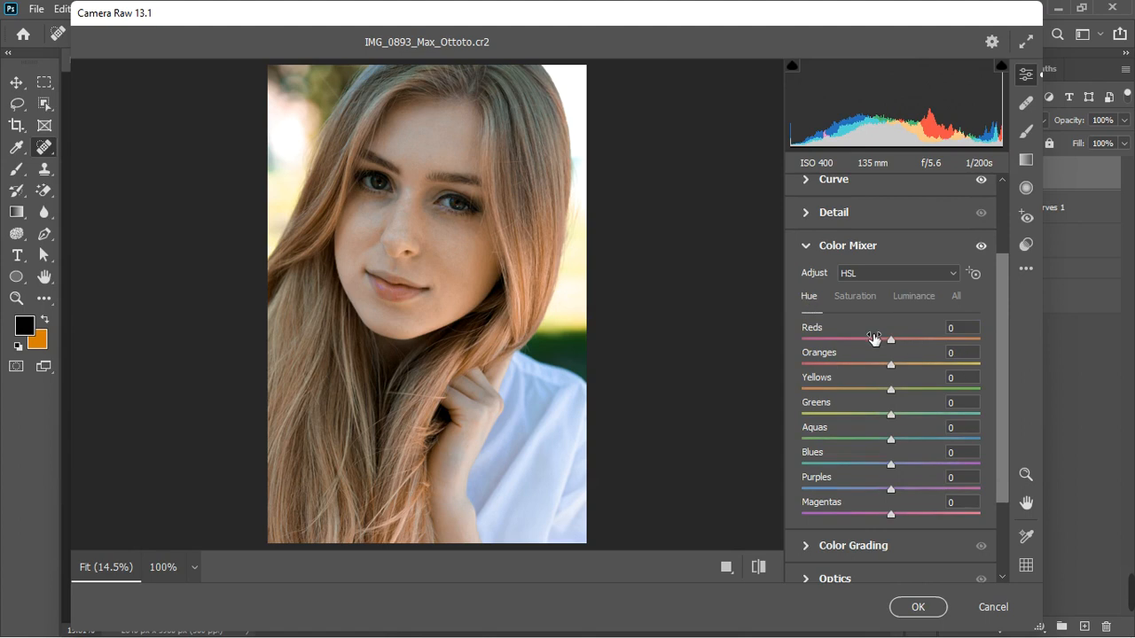
drag(891, 343, 923, 337)
drag(890, 371, 865, 399)
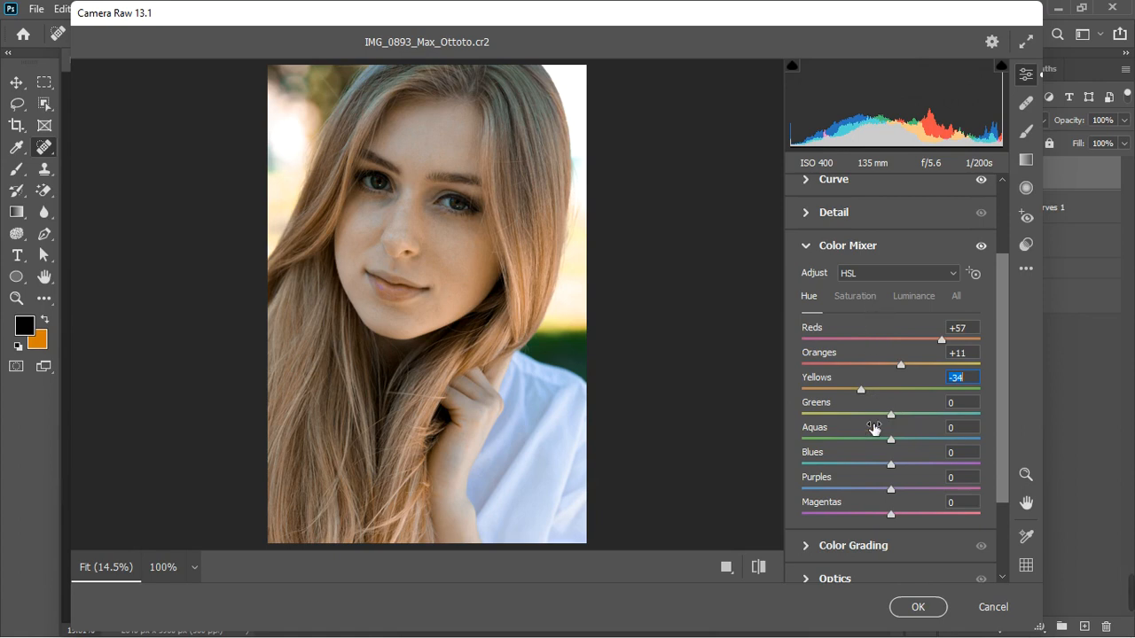
Lower saturation of Aquas to -16, Blues to -18 and Purples to -24
click(868, 304)
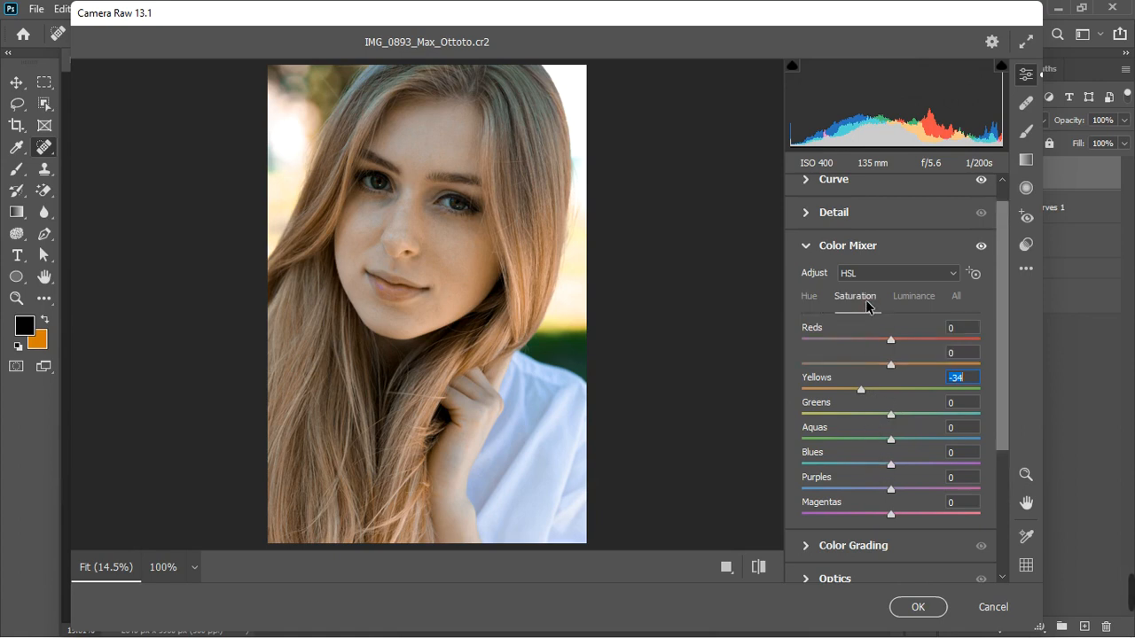
drag(891, 447, 877, 439)
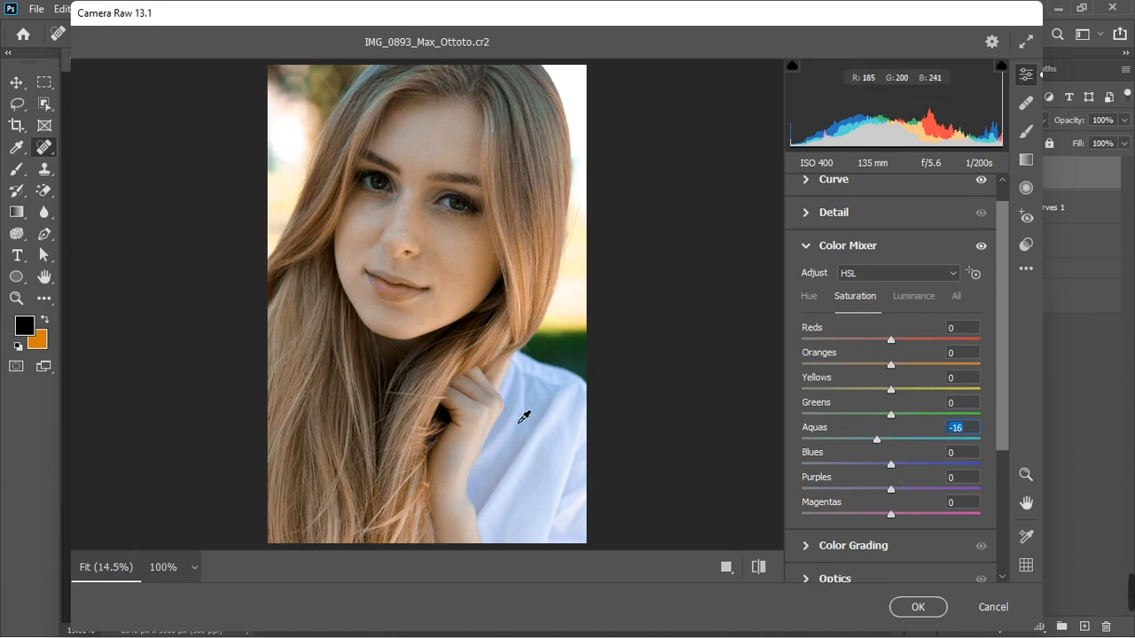
click(885, 463)
drag(885, 463, 869, 494)
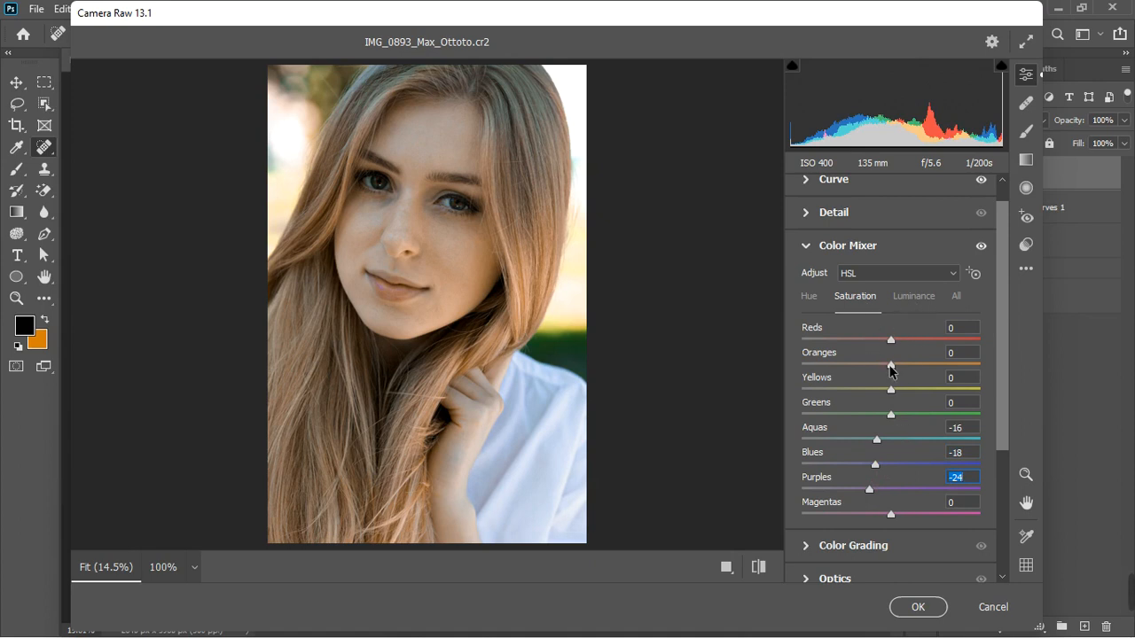
Raise Oranges saturation to +34 and adjust the Reds and Yellows saturation
drag(890, 371, 903, 389)
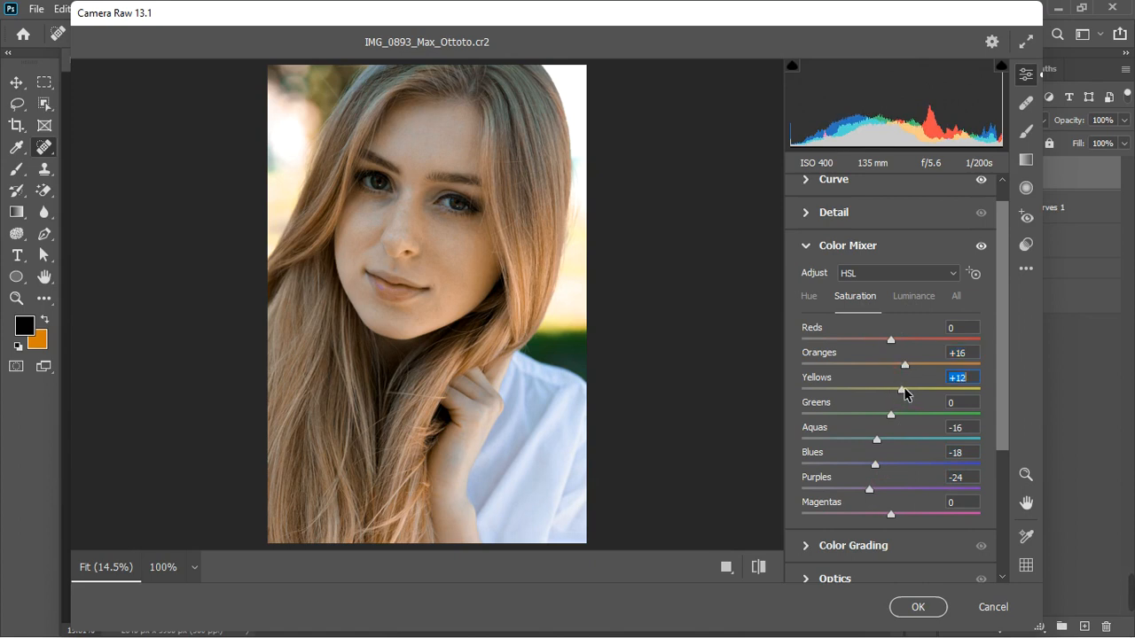
drag(893, 338, 907, 338)
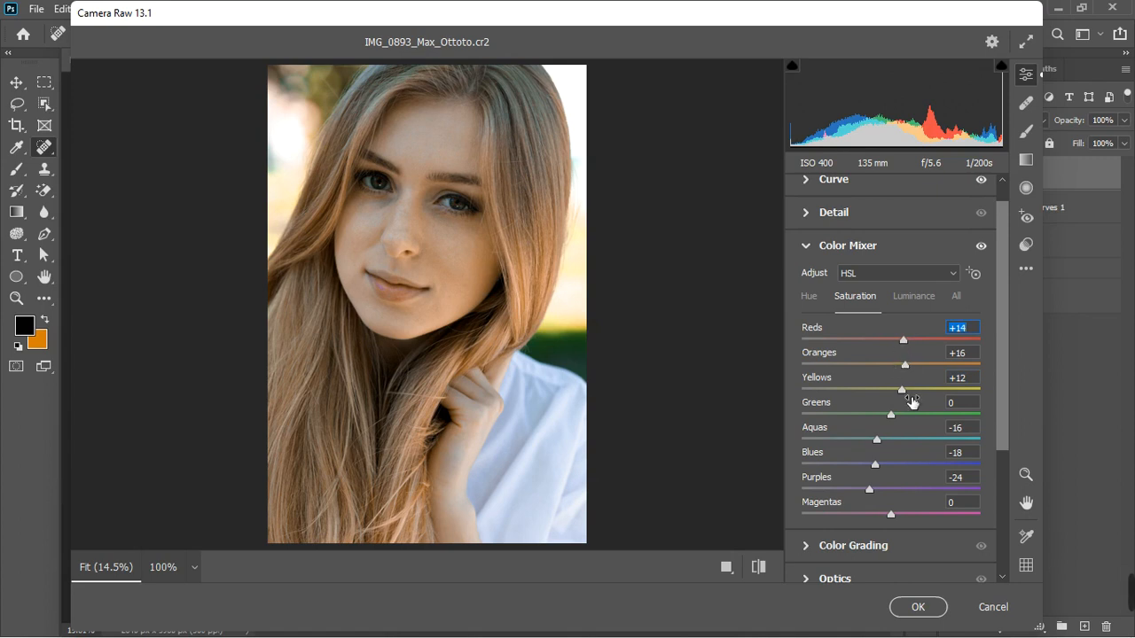
drag(903, 391, 920, 376)
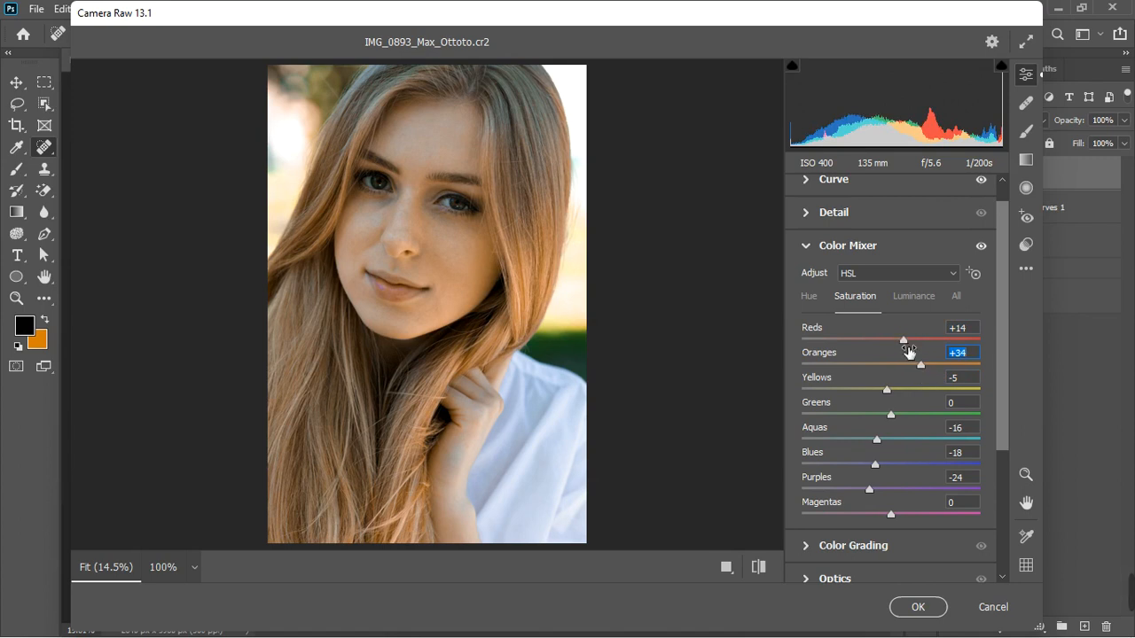
drag(902, 339, 939, 349)
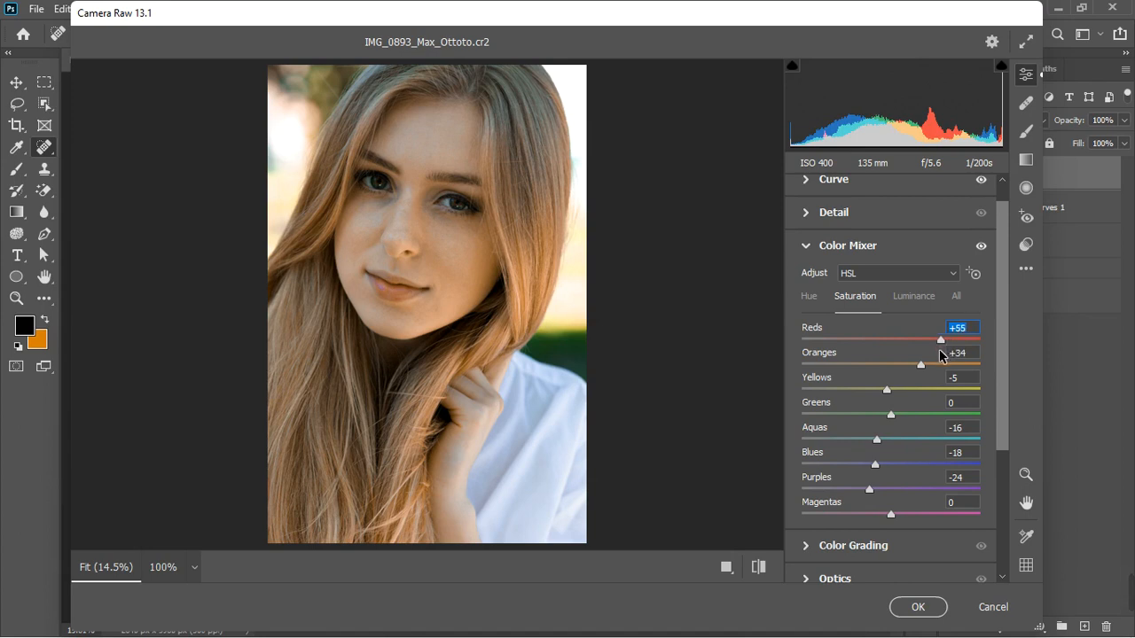
click(888, 391)
mouse_move(898, 394)
mouse_down()
mouse_move(922, 390)
mouse_move(909, 392)
mouse_up()
Open the Calibration section and set Red Primary Hue to +27
click(820, 245)
click(805, 523)
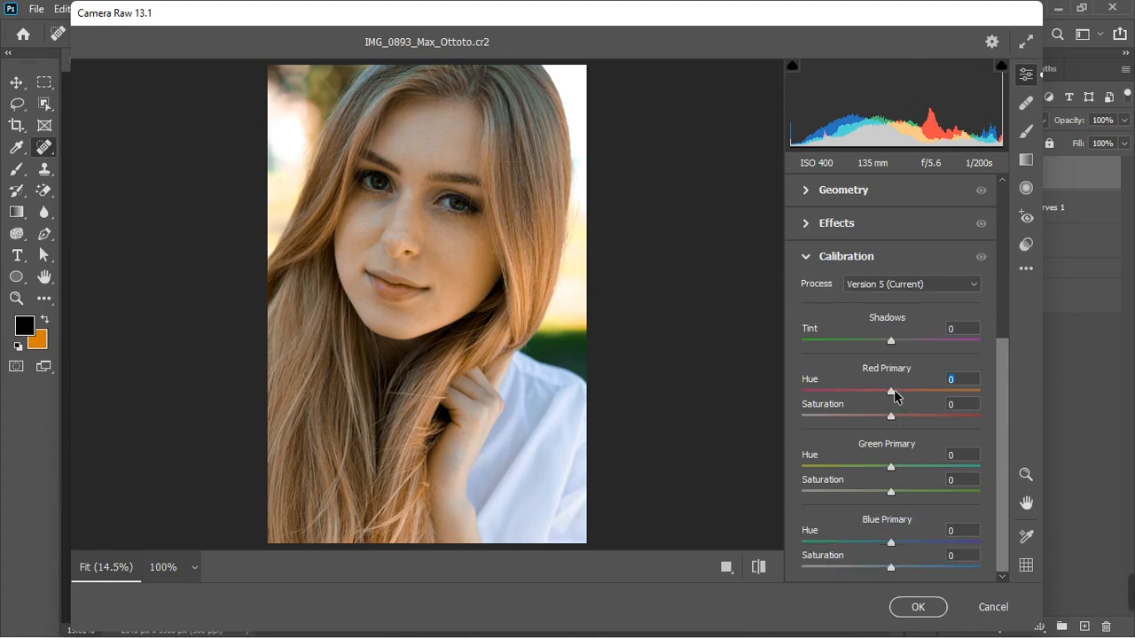
drag(896, 396, 917, 383)
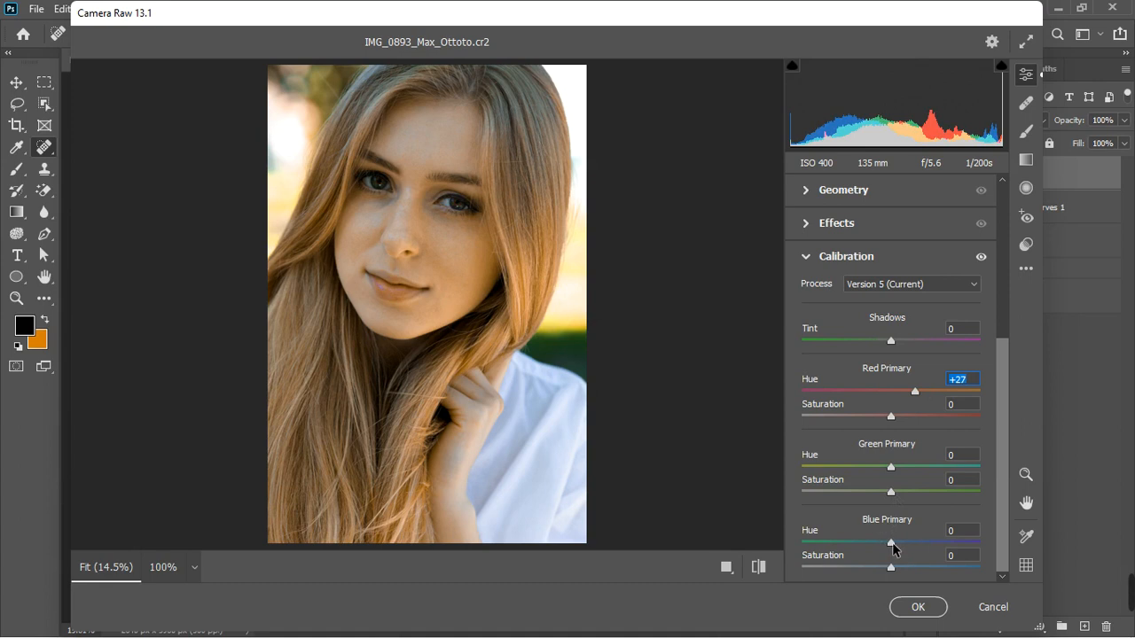
Set Blue Primary Hue to -25 and Red Primary Hue to +19
drag(892, 543, 860, 545)
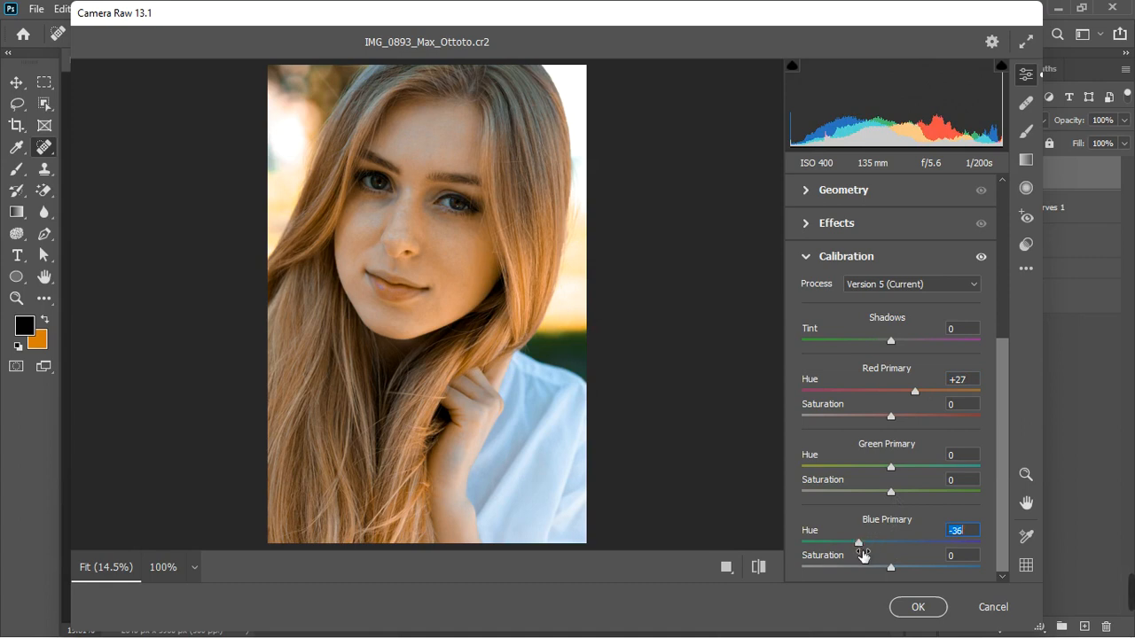
drag(860, 545, 868, 545)
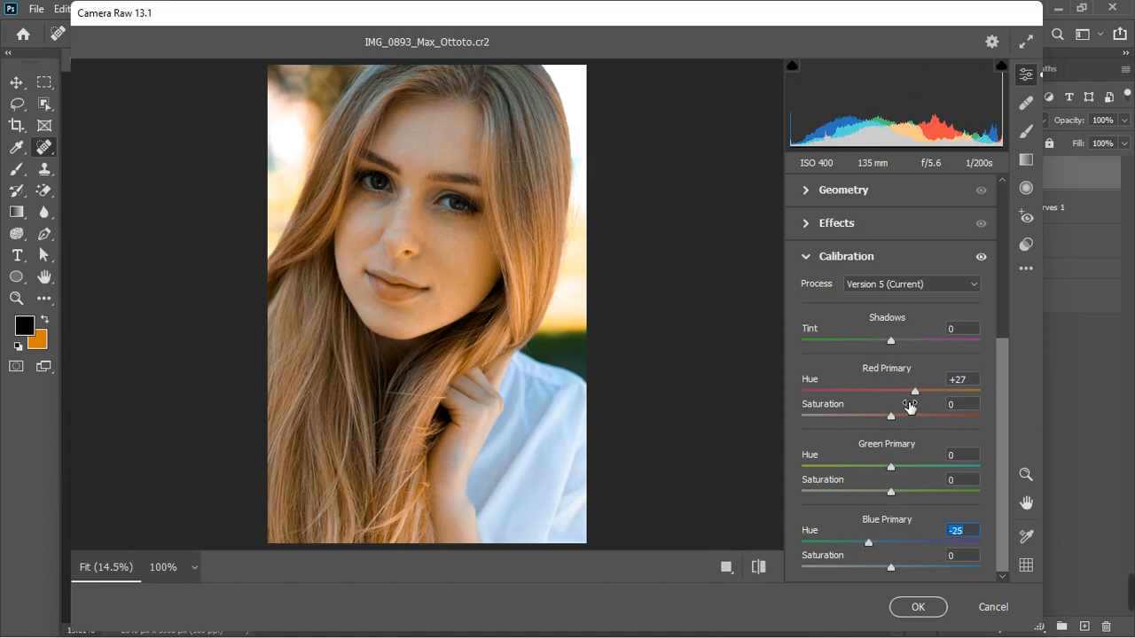
drag(916, 393, 911, 397)
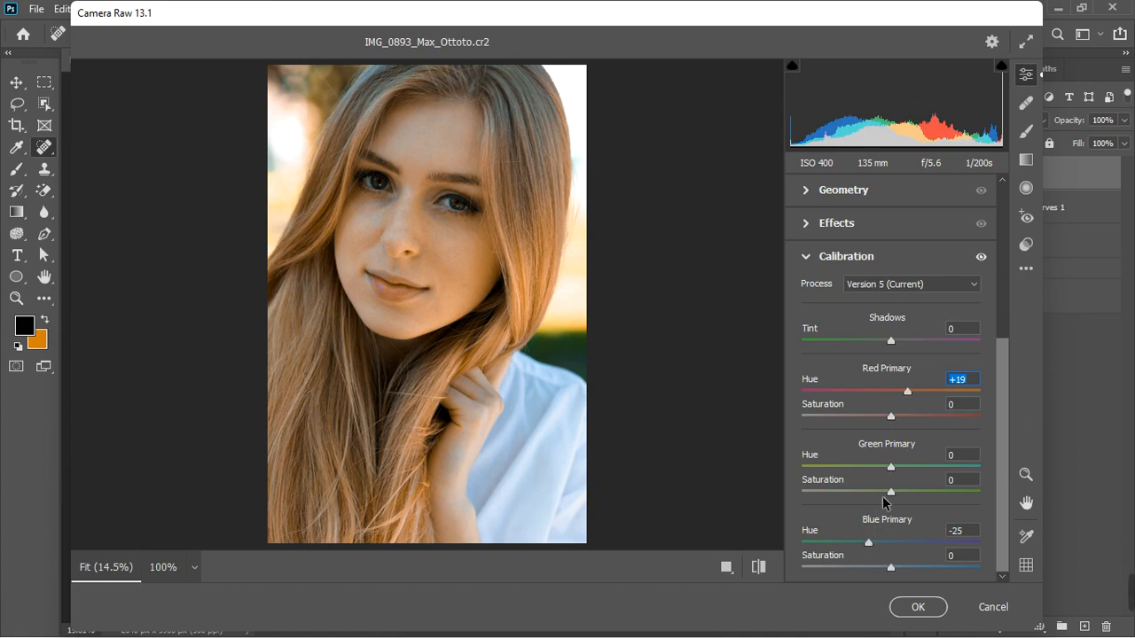
Set Green Primary Hue to +19 and Red Primary Saturation to +7
drag(892, 469, 915, 465)
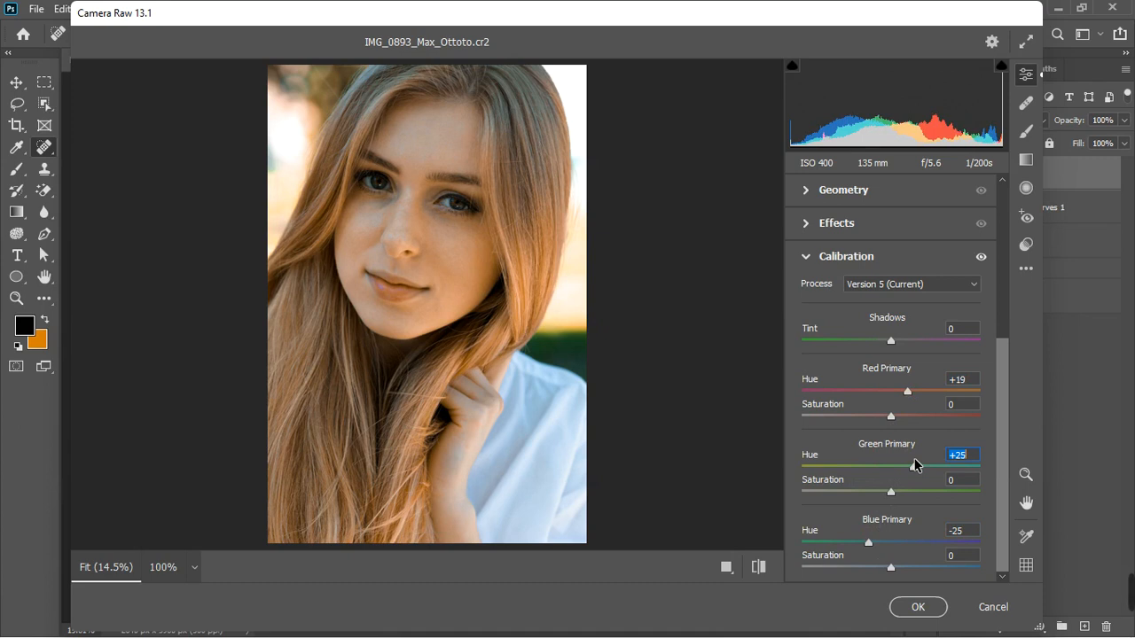
drag(910, 465, 907, 465)
mouse_move(892, 422)
mouse_down()
mouse_move(875, 423)
mouse_move(913, 423)
mouse_move(899, 417)
mouse_up()
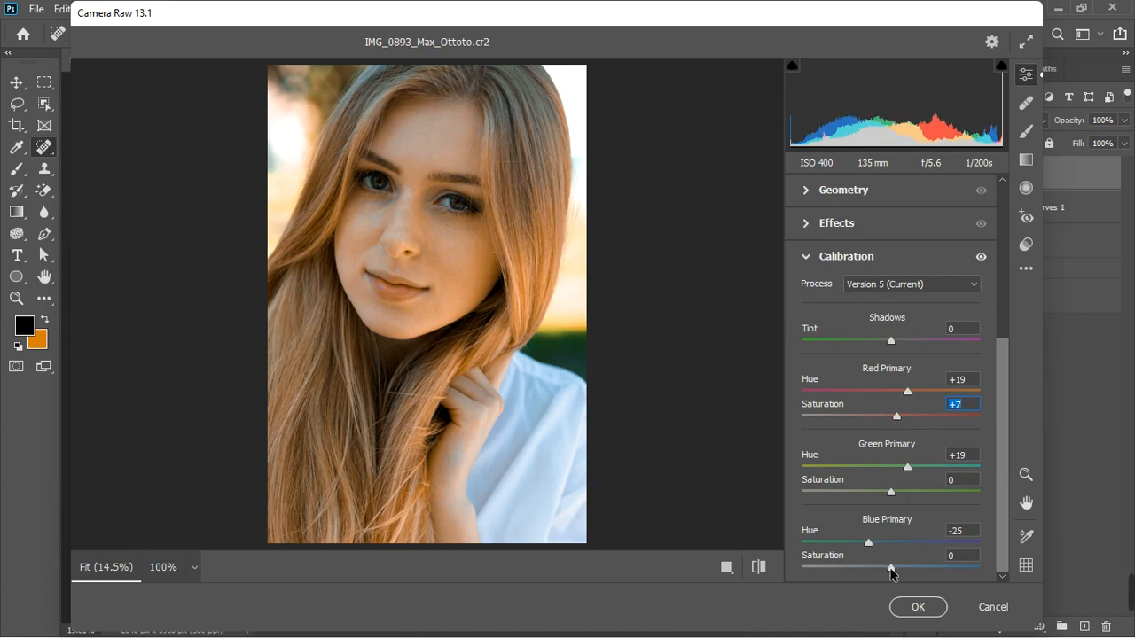
Try several Blue Primary Saturation values, ending at +23
drag(891, 574, 823, 573)
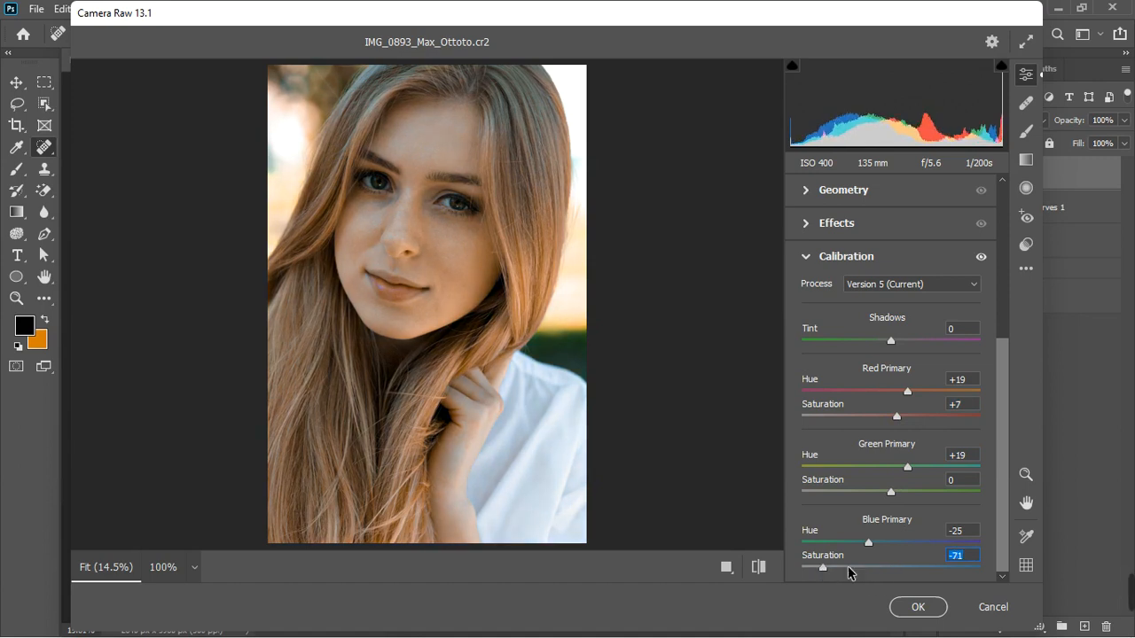
click(909, 566)
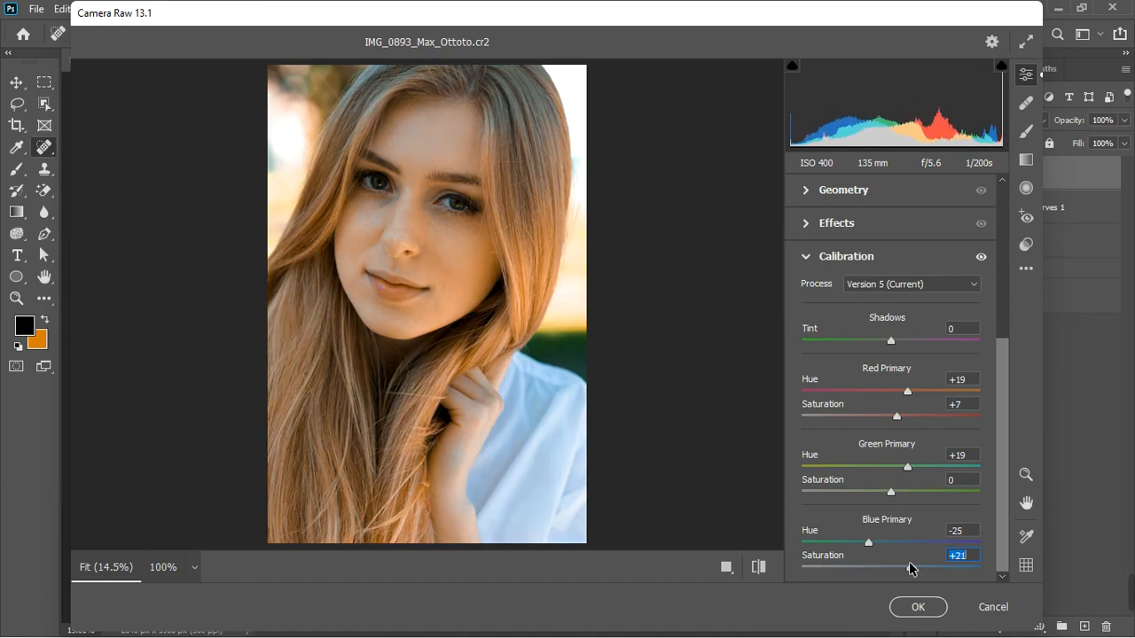
drag(911, 565, 867, 573)
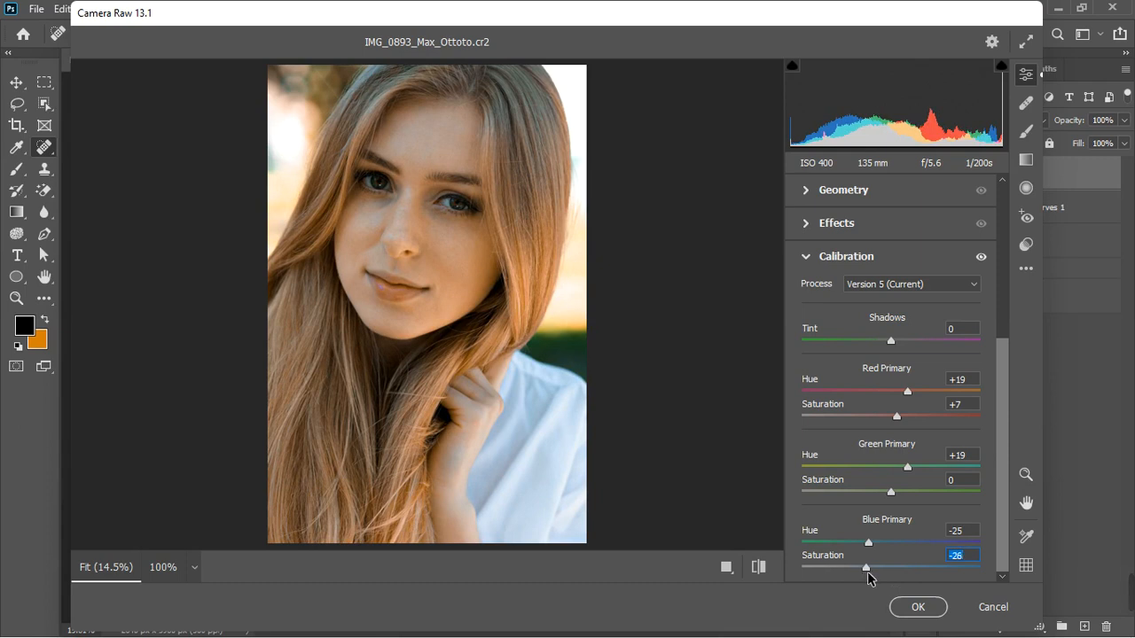
drag(869, 571, 906, 565)
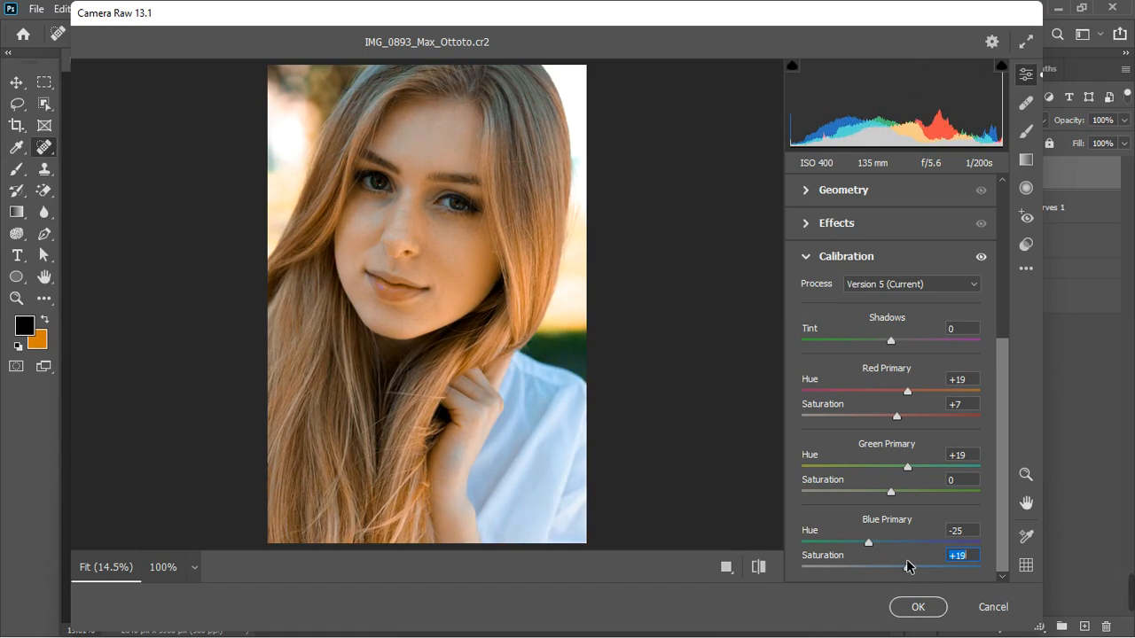
drag(906, 565, 890, 570)
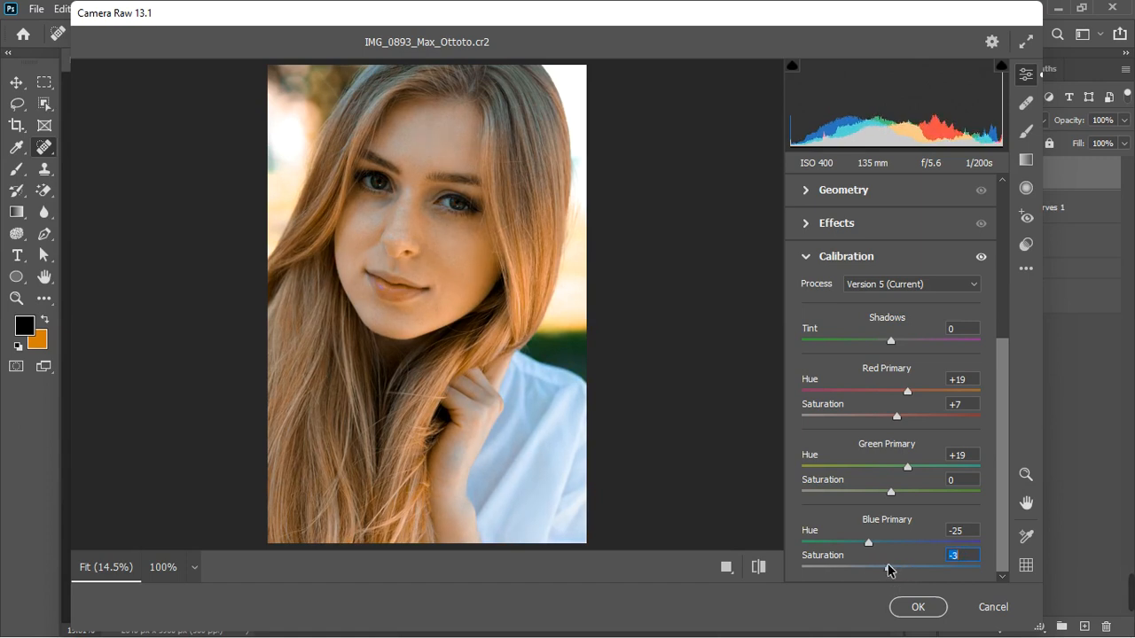
mouse_move(890, 570)
mouse_down()
mouse_move(866, 575)
mouse_move(911, 568)
mouse_up()
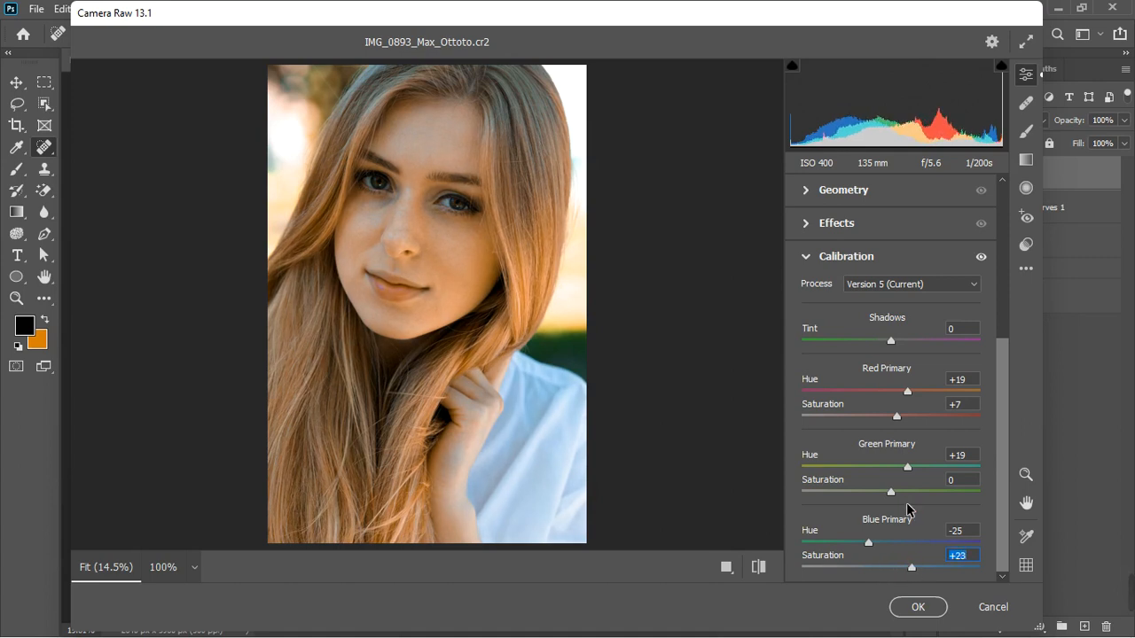
Set Green Primary Saturation to -6 and Blue Primary Saturation to +7, then apply the Camera Raw Filter
drag(891, 494, 868, 494)
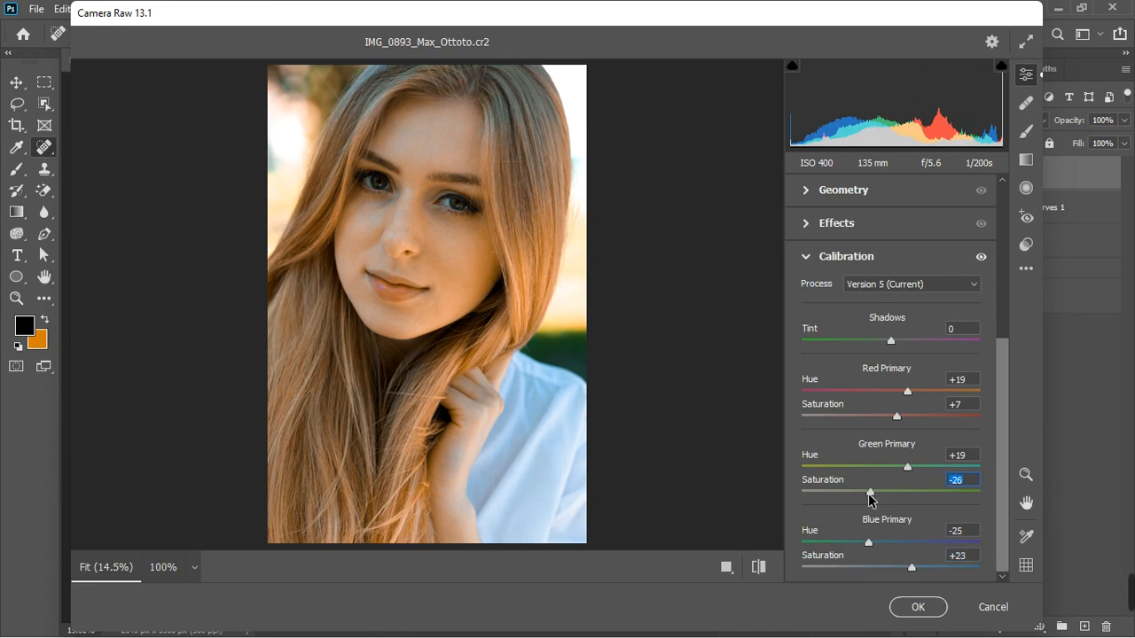
click(905, 493)
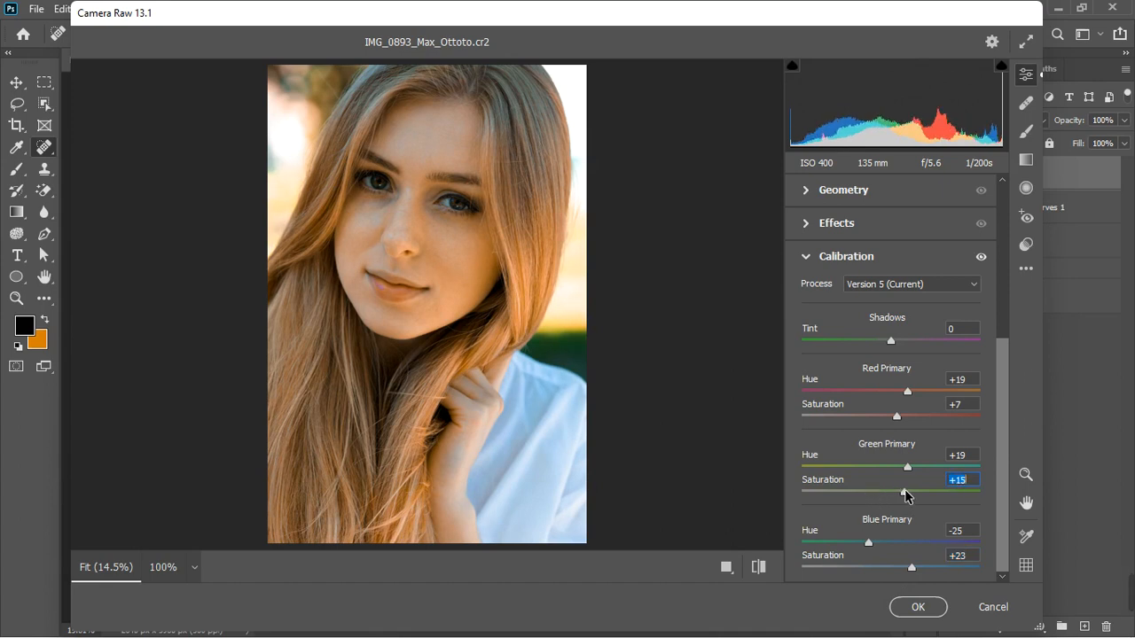
drag(905, 493, 888, 494)
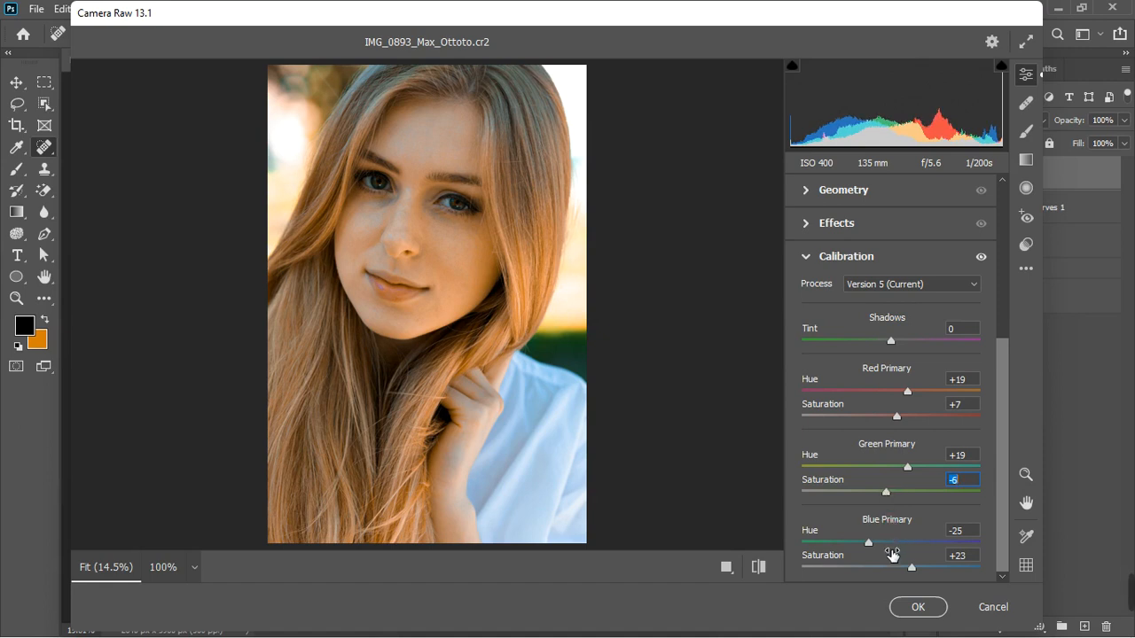
click(906, 571)
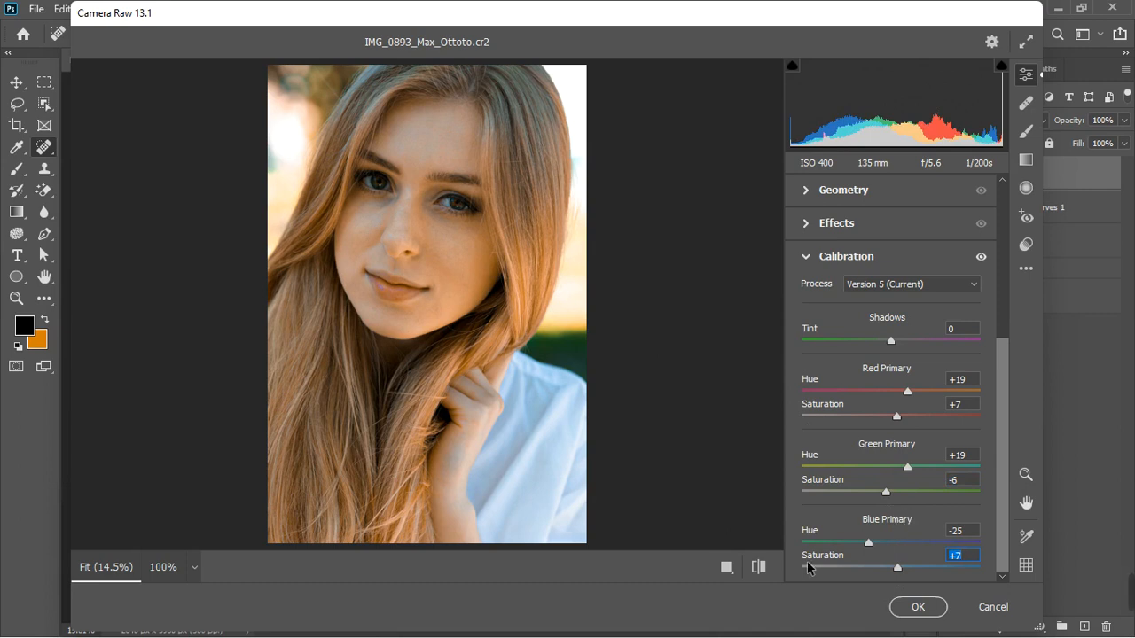
click(918, 606)
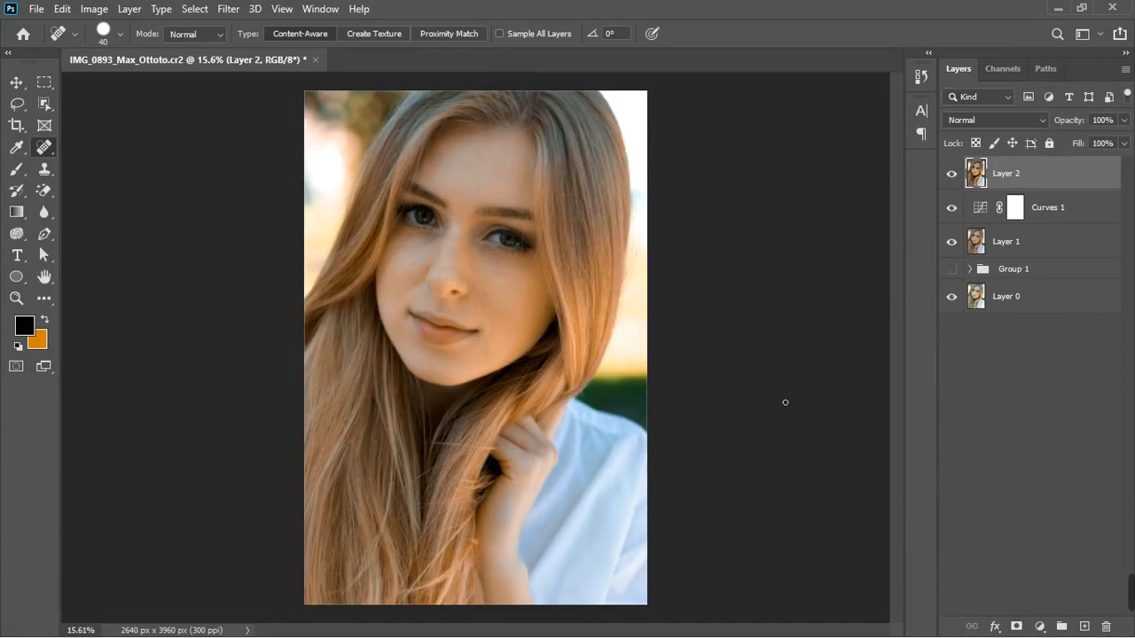
Toggle the stamped layer's visibility to compare the image before and after the filter
click(953, 176)
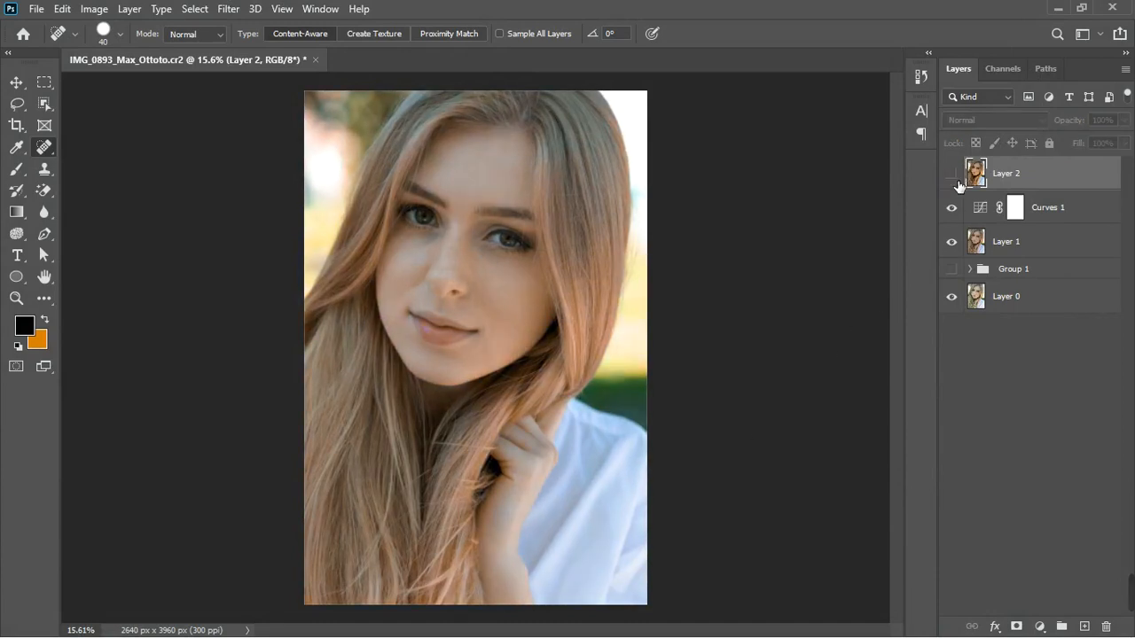
click(953, 176)
scroll(524, 313, down, 3)
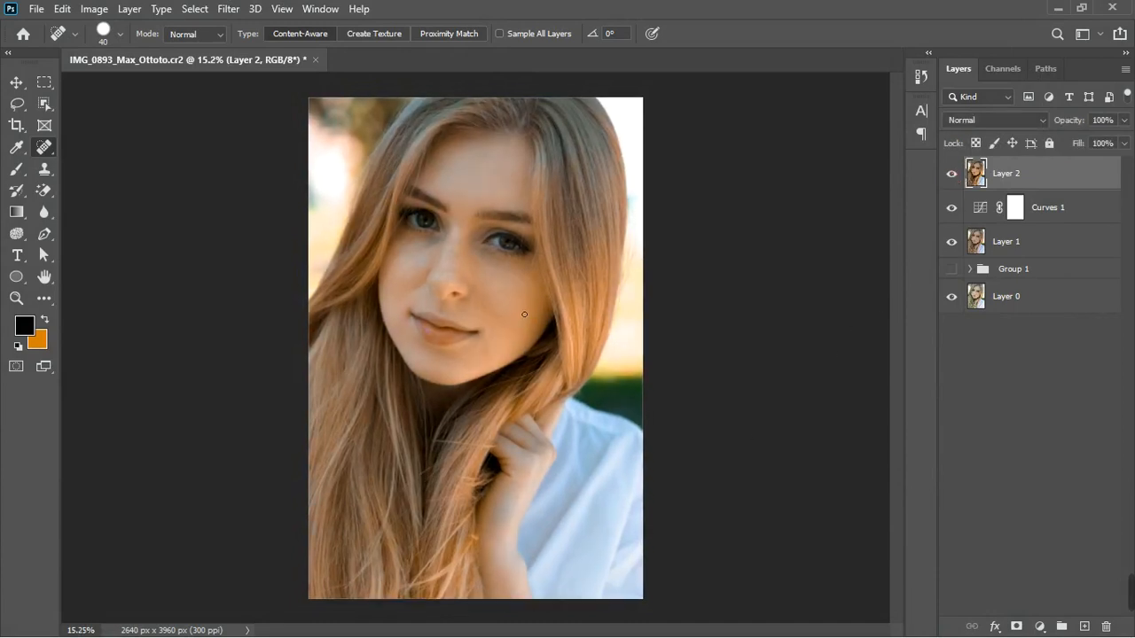
scroll(525, 315, up, 4)
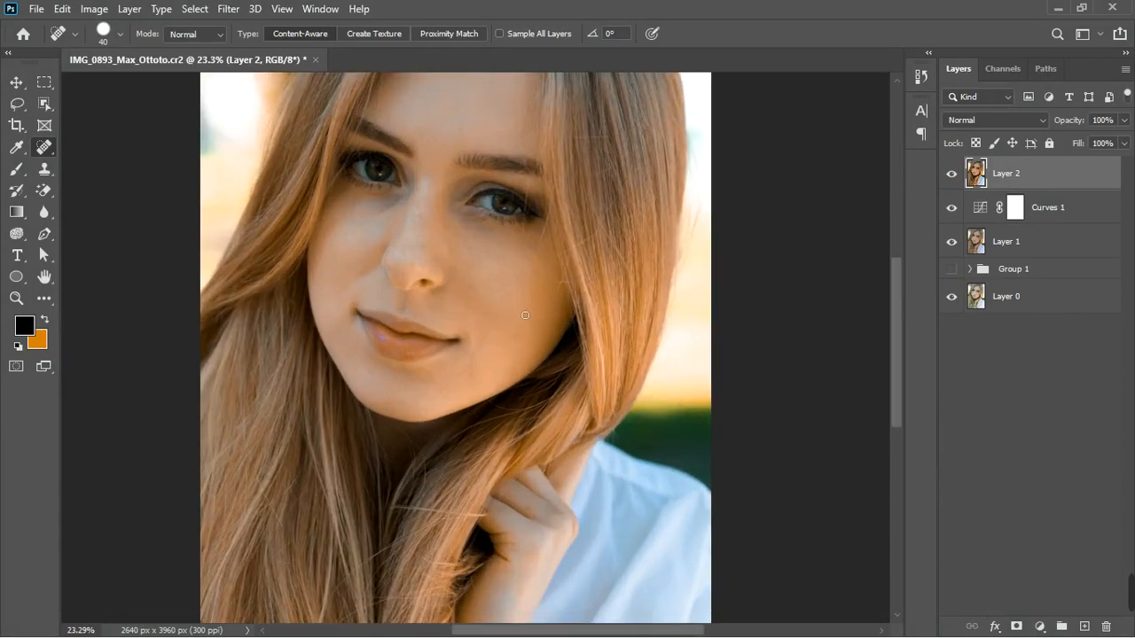
scroll(525, 315, down, 1)
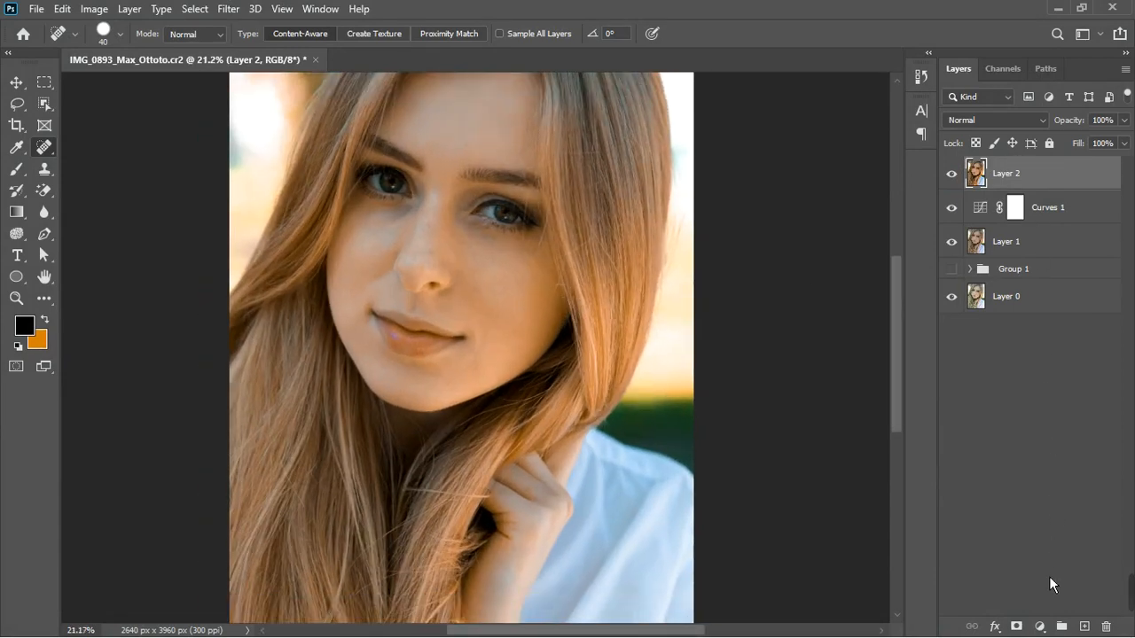
Add a new Curves adjustment layer above the stamped layer
click(1046, 628)
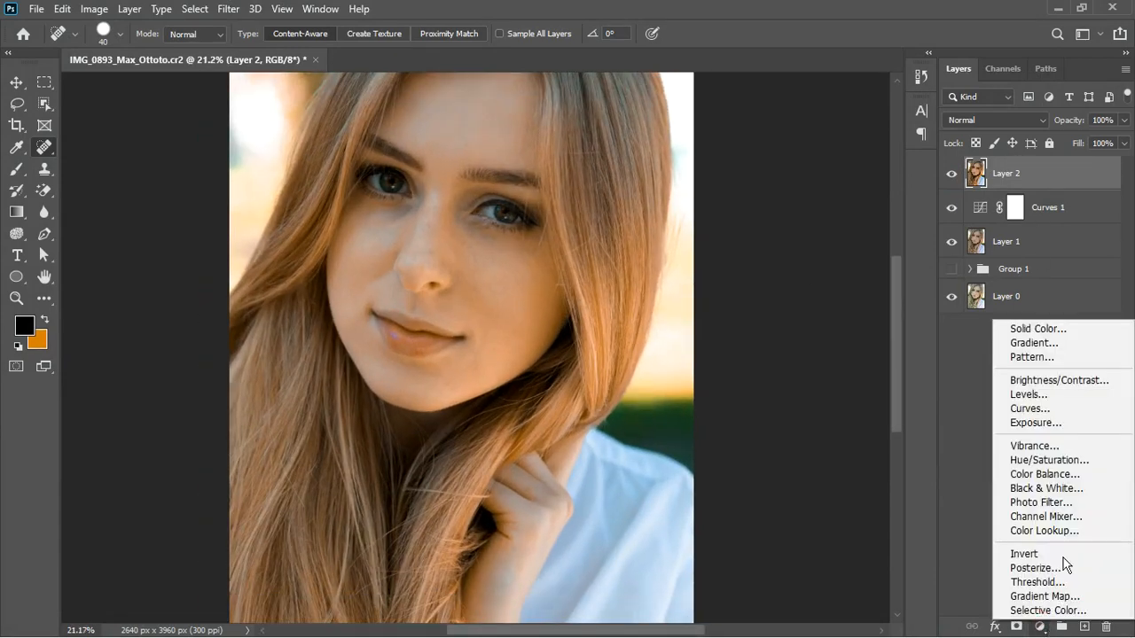
click(1063, 411)
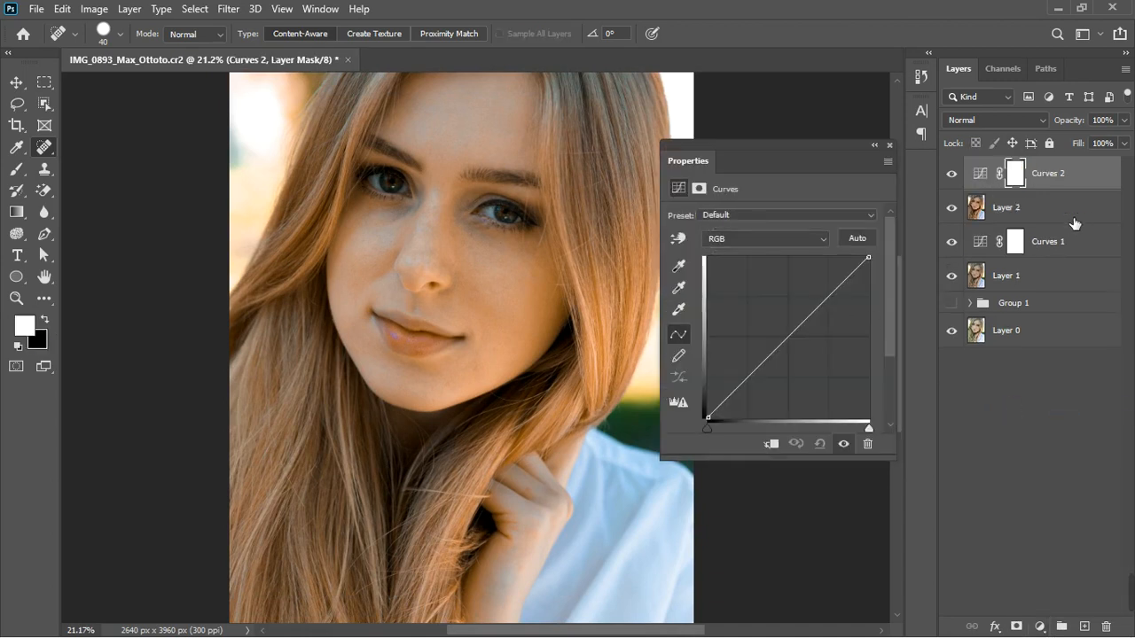
Duplicate the Curves 2 adjustment layer, hide the copy, and reselect Curves 2
key(ctrl+j)
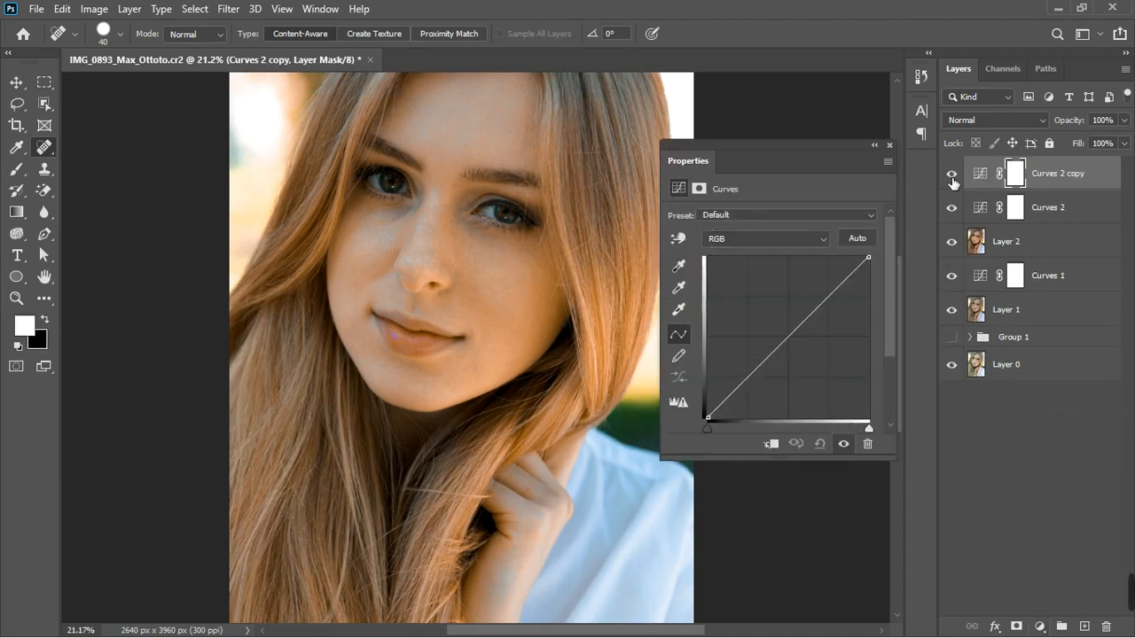
click(952, 173)
click(990, 208)
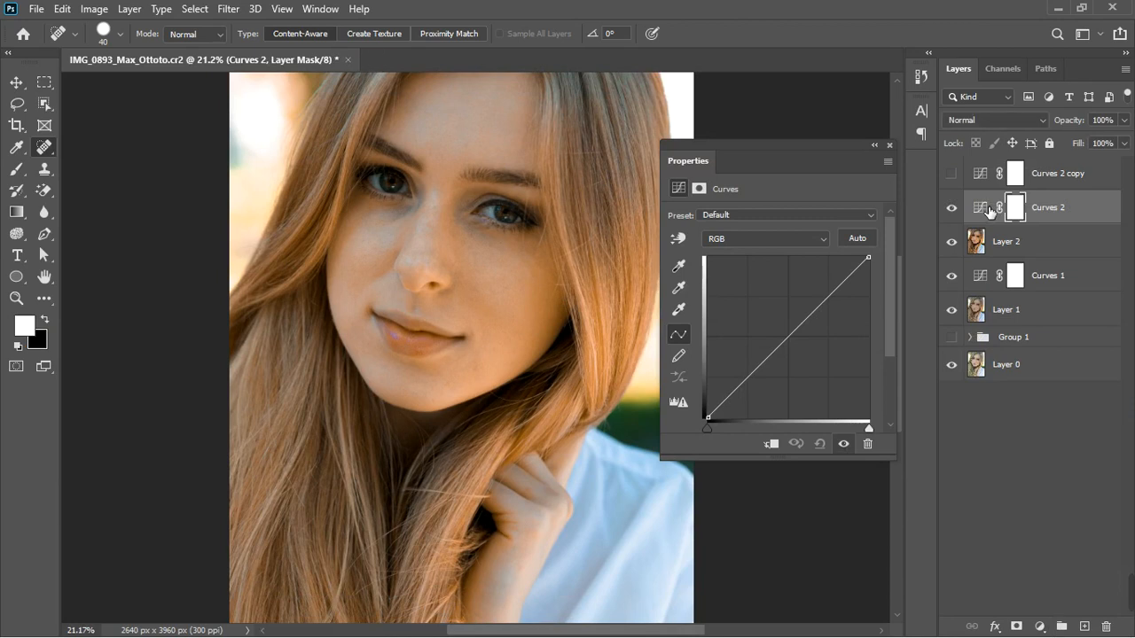
click(988, 207)
Darken the image on Curves 2 by adding a midpoint to the RGB curve and pulling it down
click(788, 344)
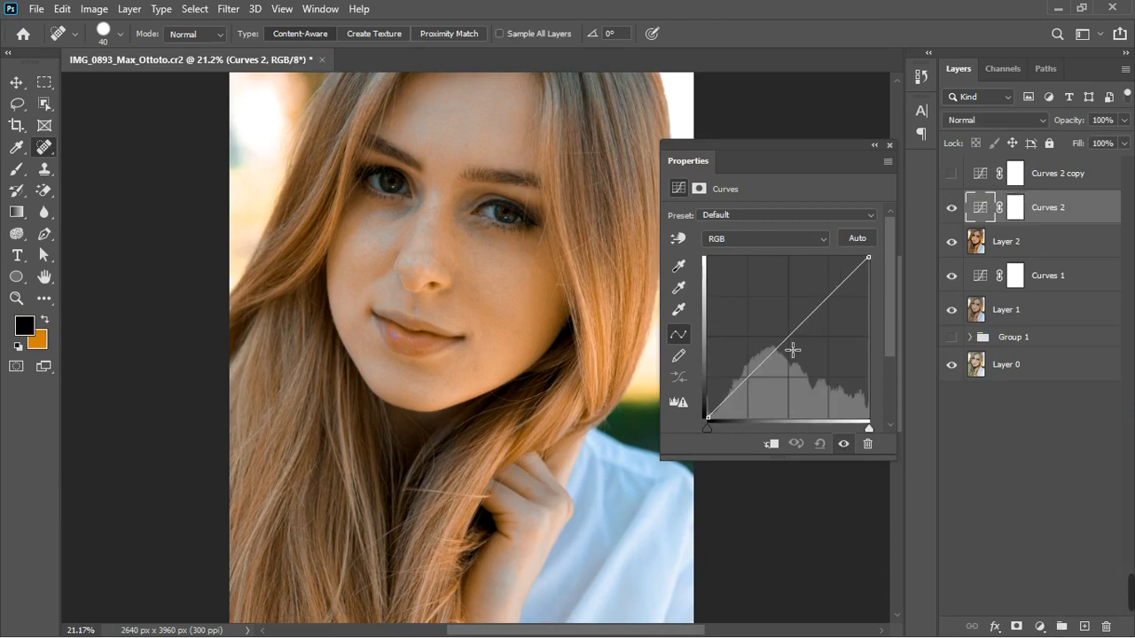
key(Down)
key(Down)
key(Down)
key(Down)
key(Down)
drag(796, 354, 804, 356)
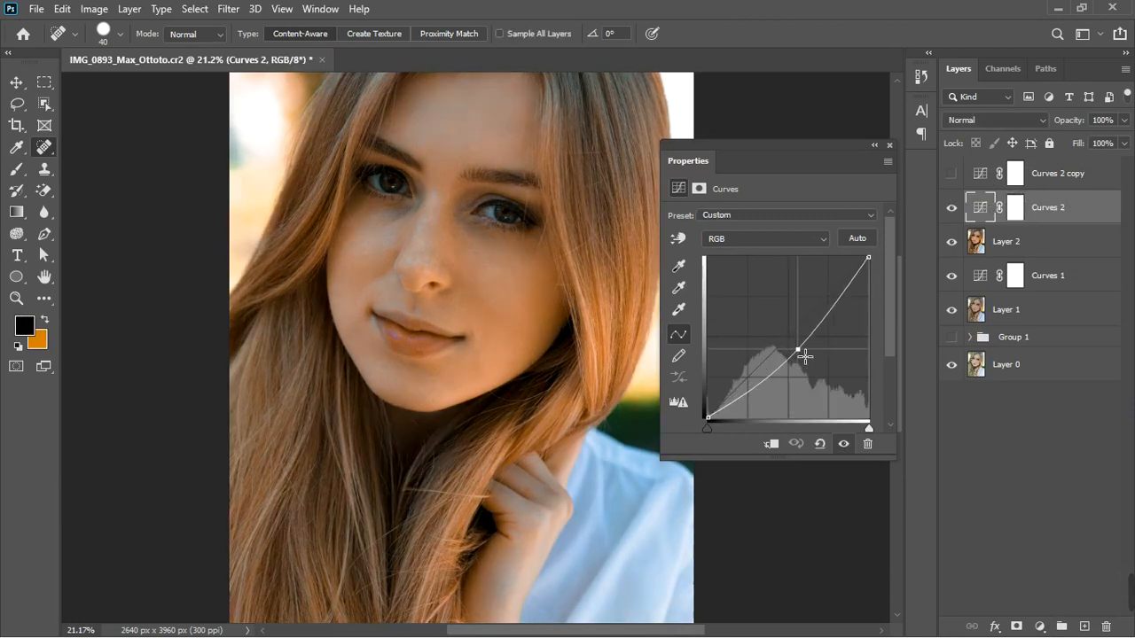
click(889, 146)
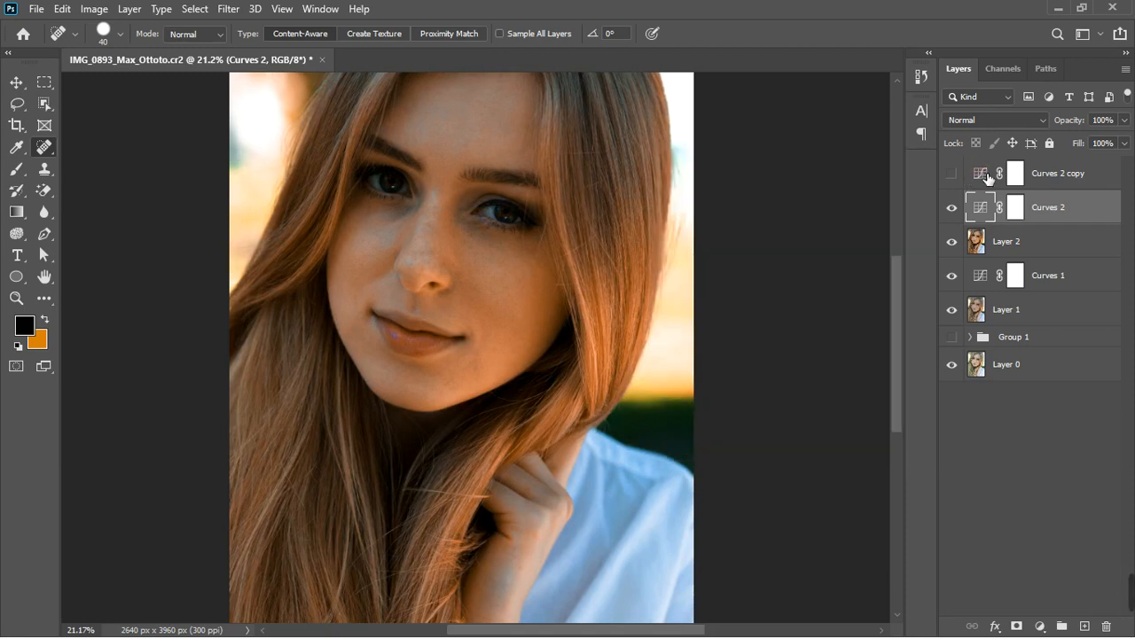
Brighten the image on the Curves 2 copy by raising the RGB curve's midpoint
double_click(989, 178)
drag(788, 346, 786, 337)
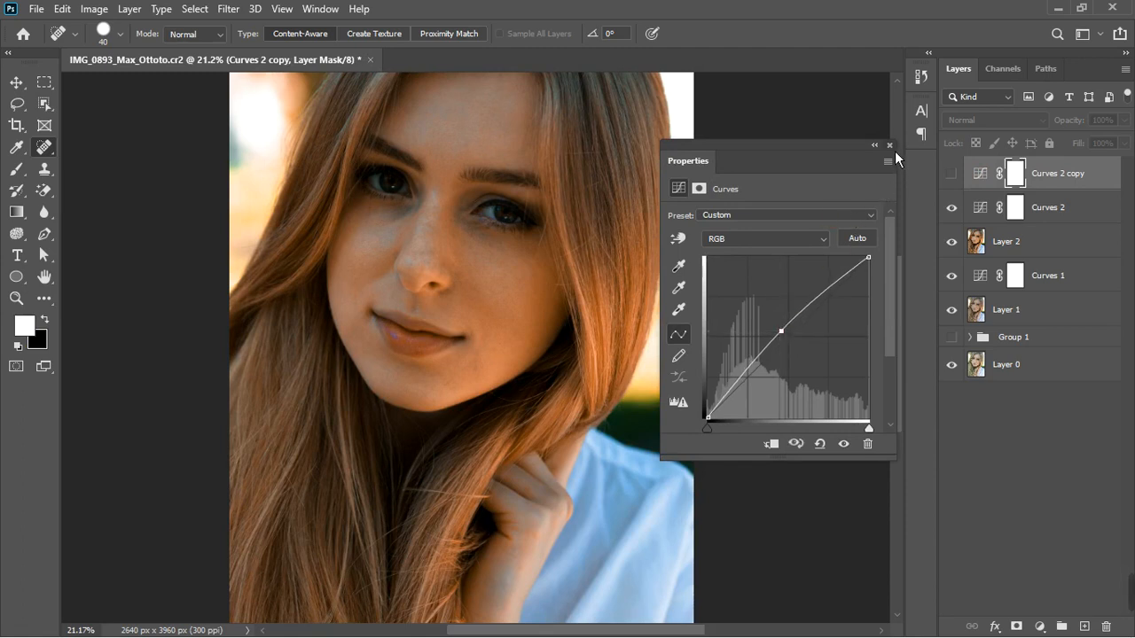
click(889, 145)
Show the Curves 2 copy, hide Curves 2, and invert the copy's layer mask to black
click(952, 174)
click(951, 207)
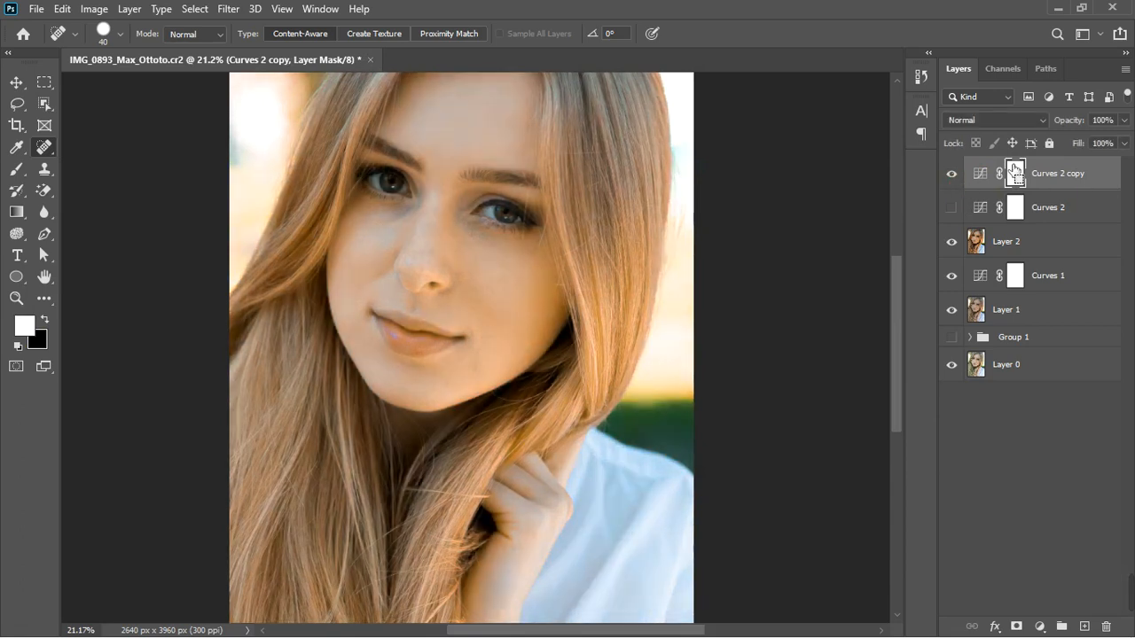
key(ctrl+i)
Paint white with a soft 0%-hardness brush on the Curves 2 copy mask over the face's center and chin
click(17, 172)
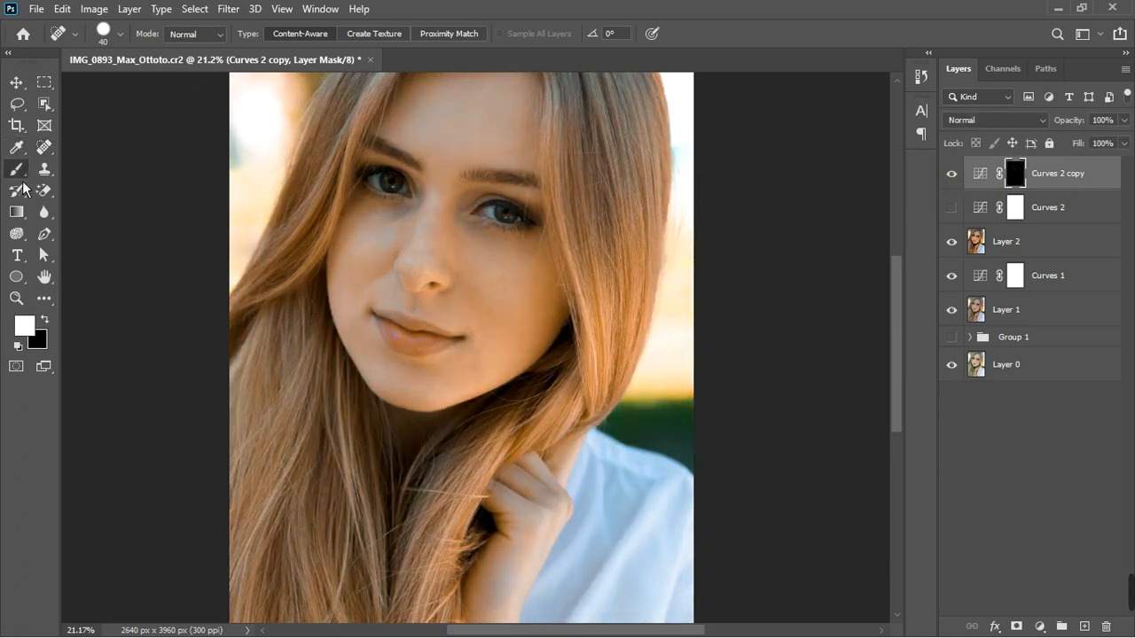
click(125, 39)
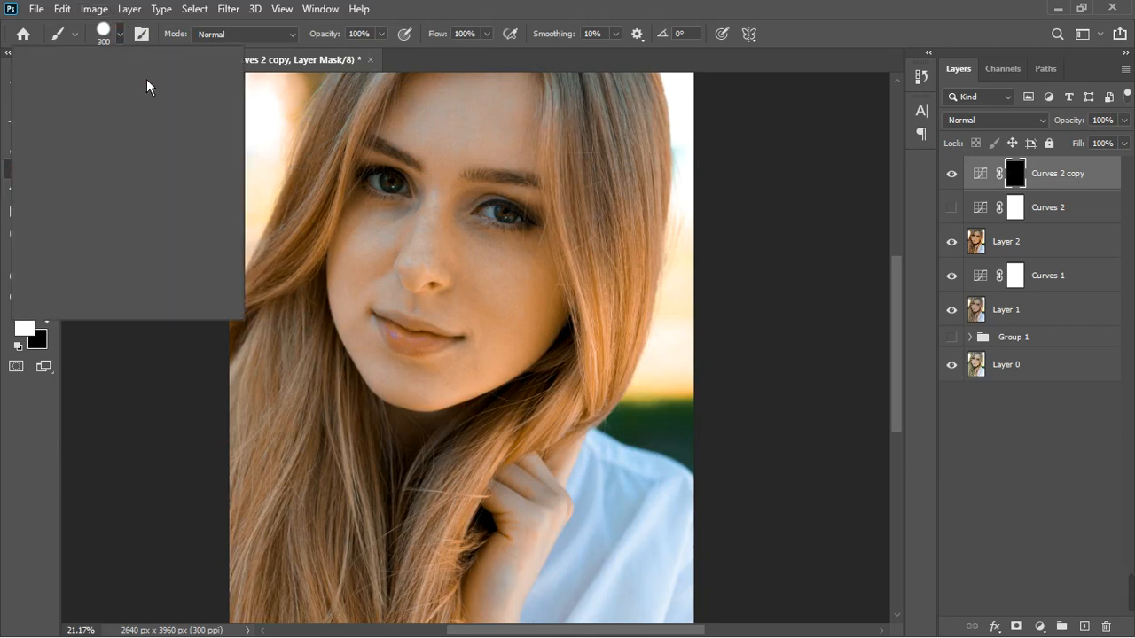
drag(120, 125, 93, 125)
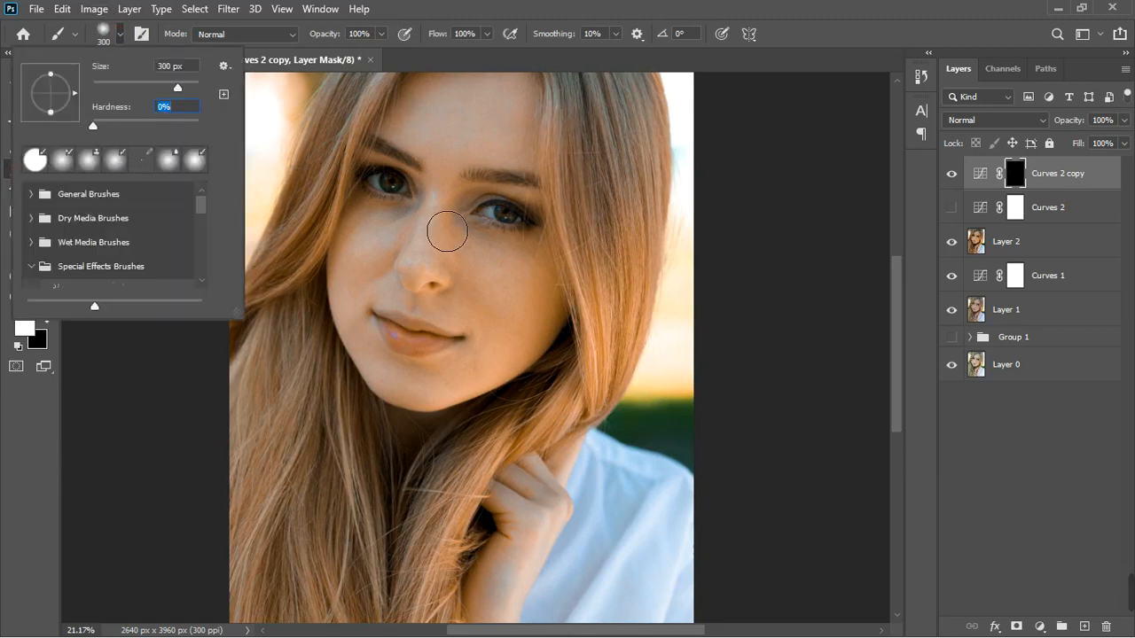
click(1004, 457)
key([)
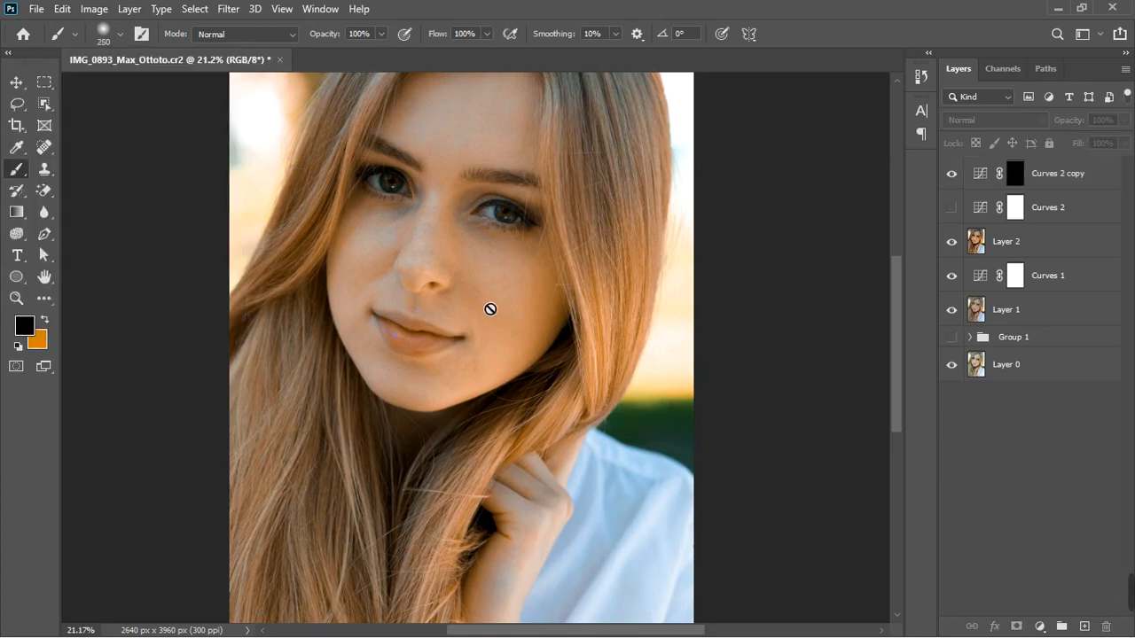
click(1017, 182)
key(d)
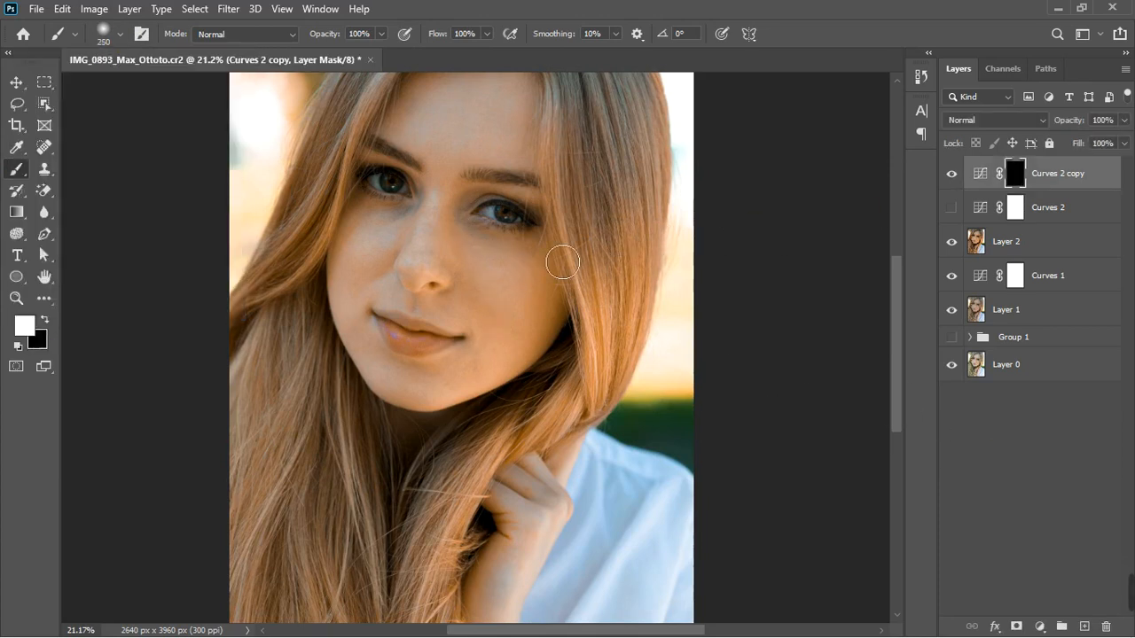
key([)
key([)
key([)
key([)
key([)
key([)
key(bracketright)
key(bracketright)
drag(452, 191, 420, 275)
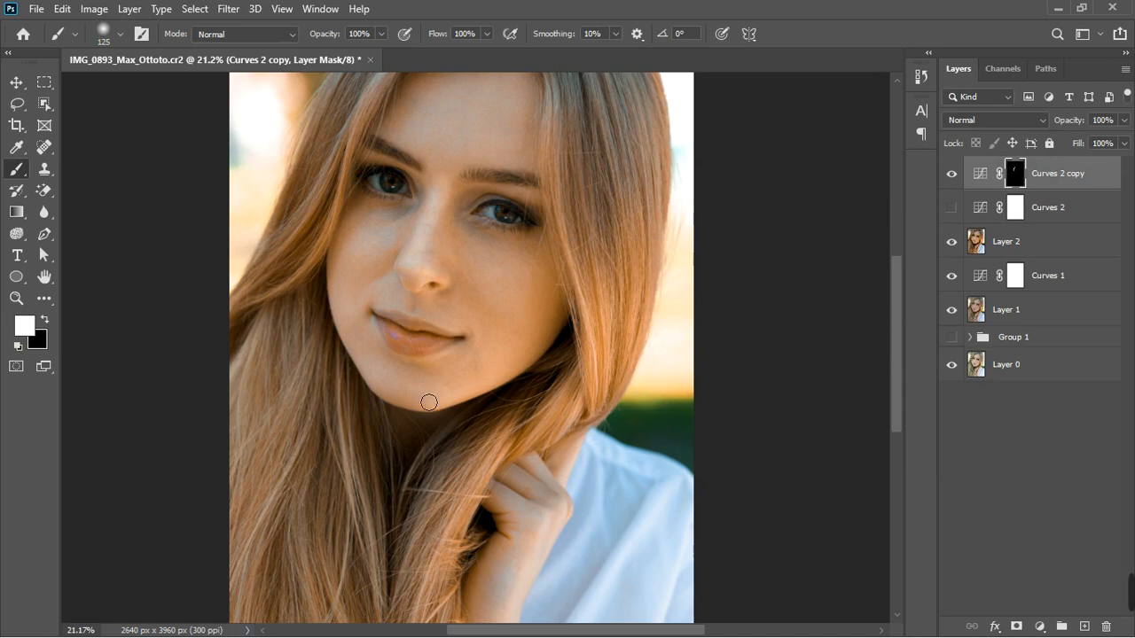
drag(449, 408, 517, 381)
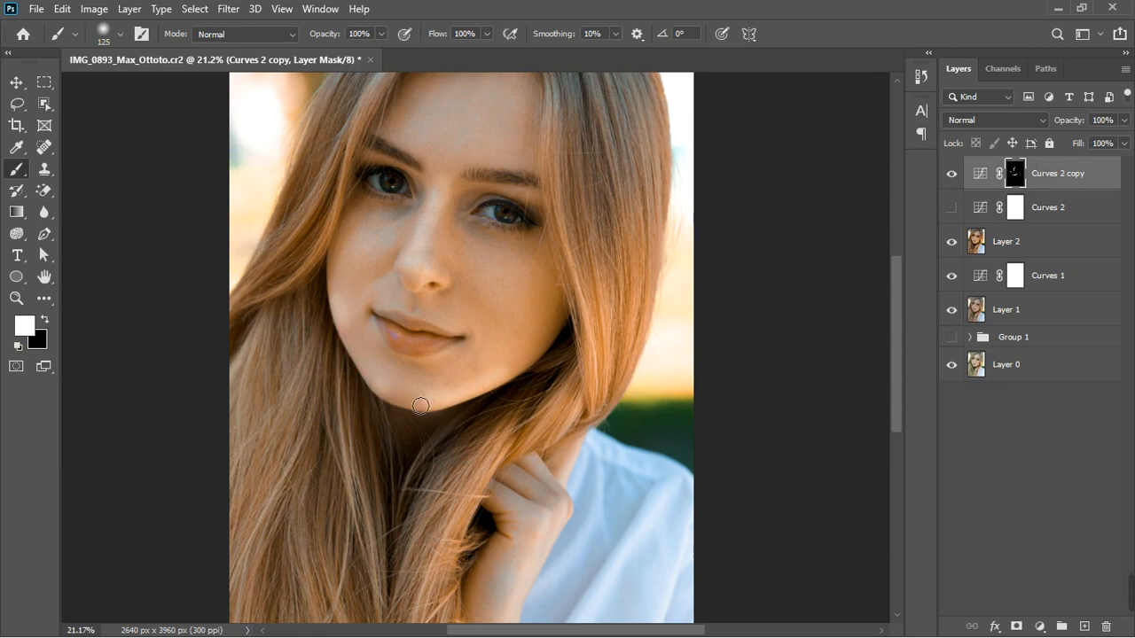
Continue painting brightness onto the forehead, brow, right cheek and hair on the copy's mask, undoing one stroke
key(bracketleft)
key(bracketleft)
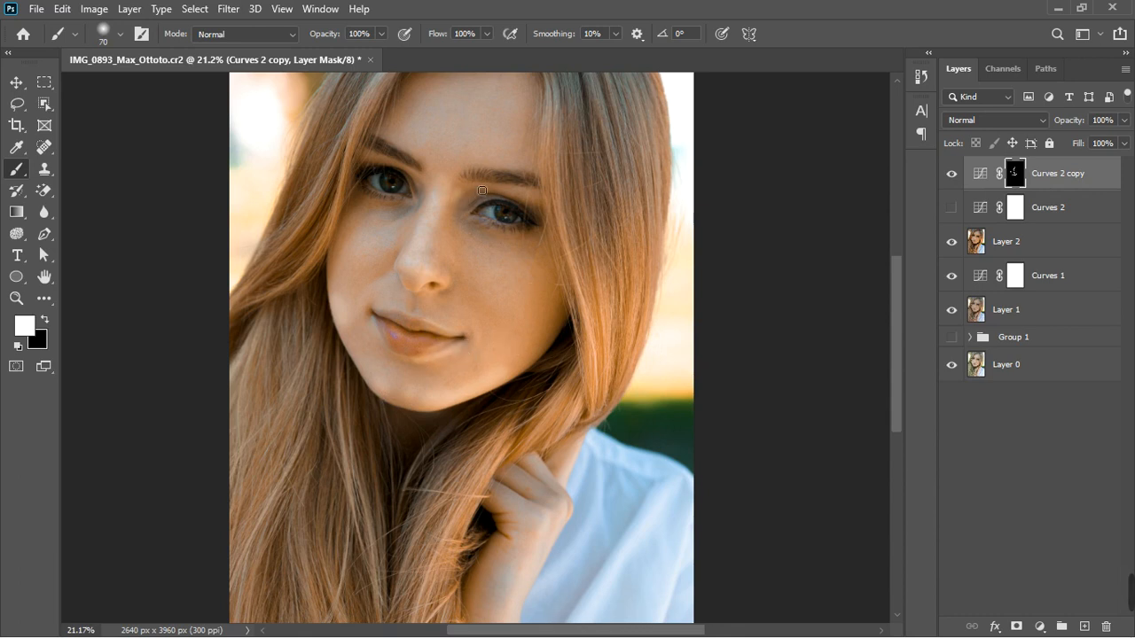
key(bracketright)
key(bracketright)
drag(525, 189, 543, 201)
scroll(467, 181, down, 2)
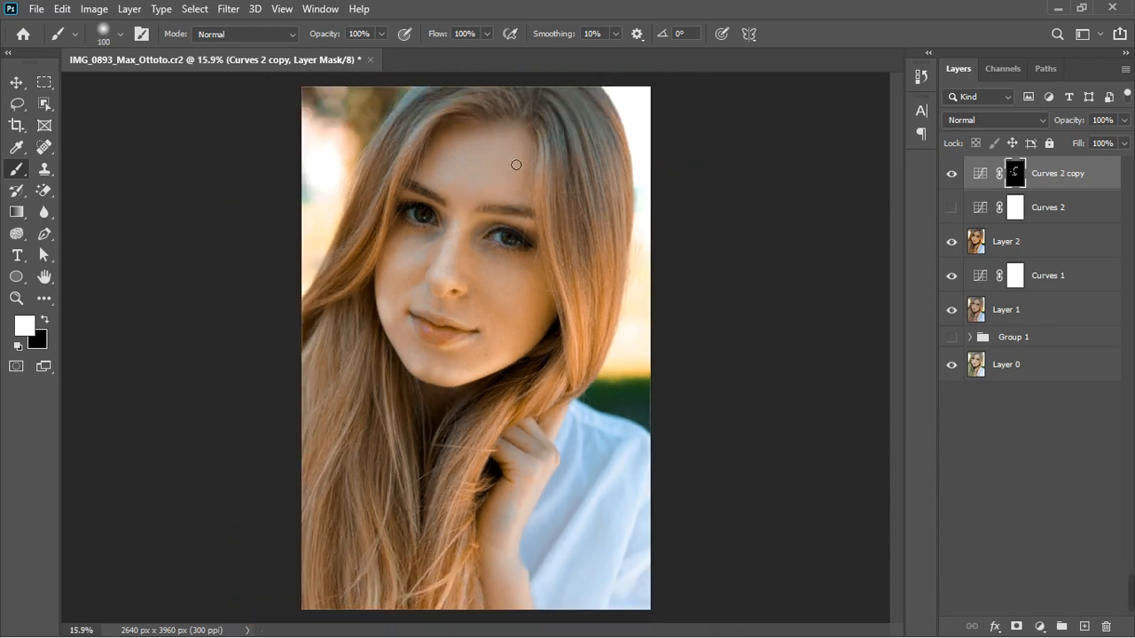
key(bracketright)
key(bracketright)
key(bracketright)
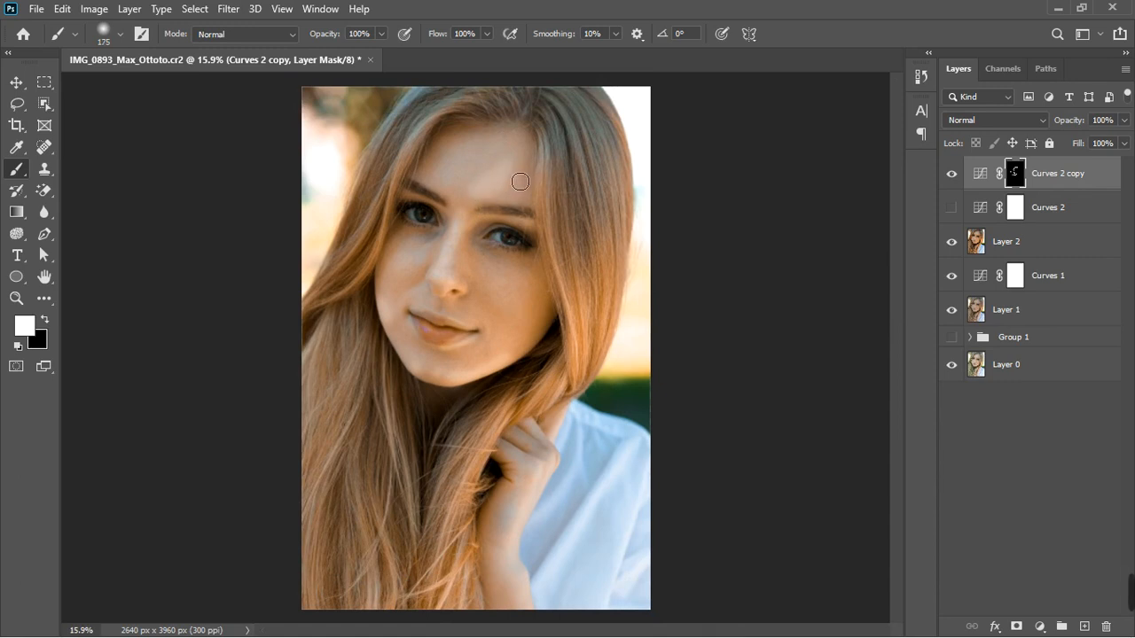
mouse_move(523, 183)
mouse_down()
mouse_move(520, 196)
mouse_move(505, 194)
mouse_up()
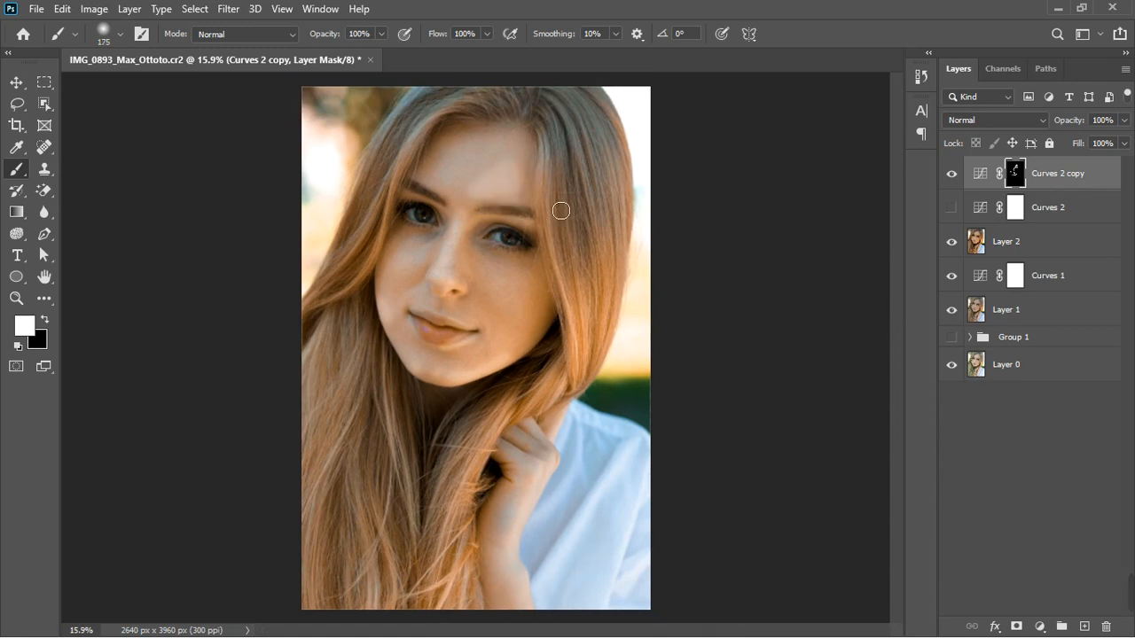
mouse_move(560, 245)
mouse_down()
mouse_move(582, 350)
mouse_move(576, 369)
mouse_move(519, 415)
mouse_move(566, 453)
mouse_move(546, 463)
mouse_move(521, 557)
mouse_move(505, 485)
mouse_up()
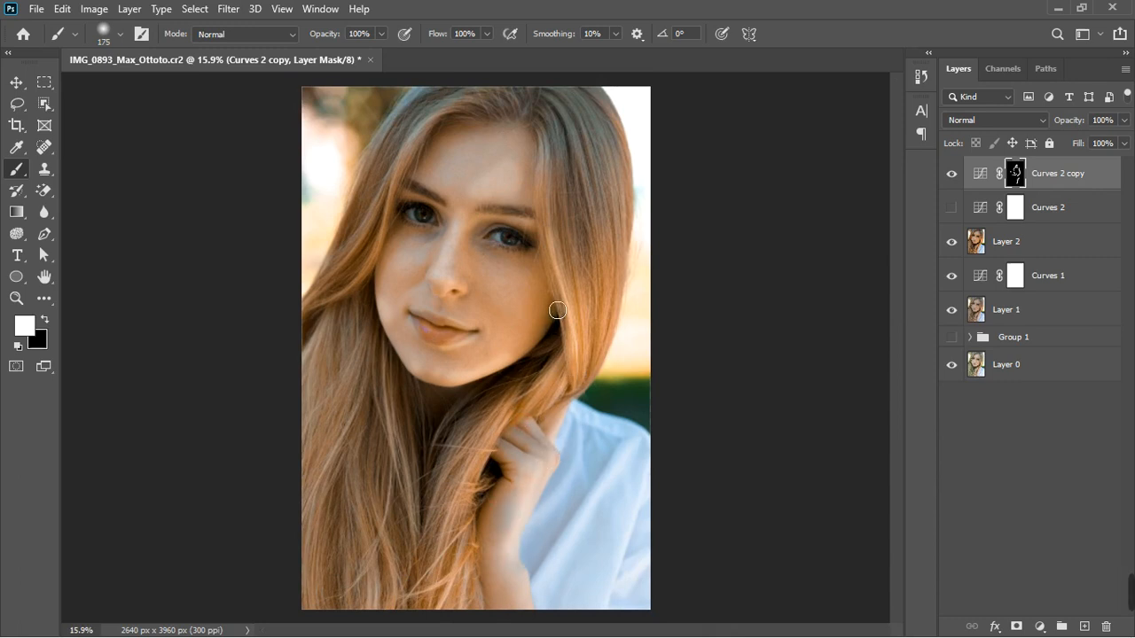
drag(557, 311, 544, 298)
mouse_move(533, 342)
mouse_down()
mouse_move(508, 375)
mouse_move(555, 328)
mouse_move(562, 335)
mouse_up()
key(ctrl+z)
mouse_move(522, 317)
mouse_down()
mouse_move(536, 321)
mouse_move(543, 307)
mouse_move(499, 298)
mouse_up()
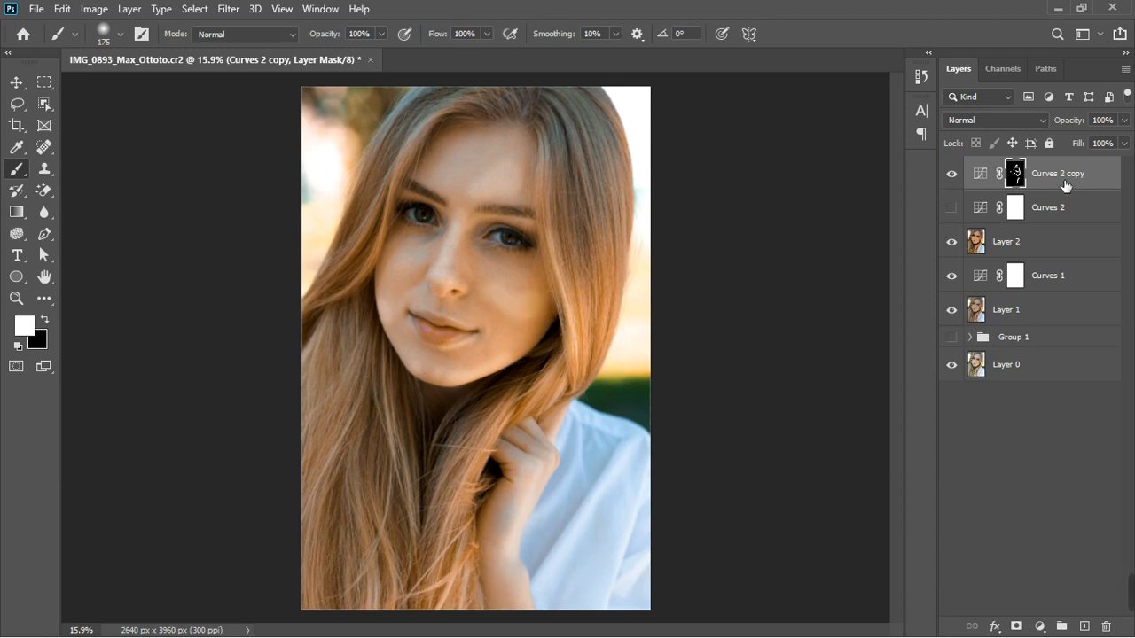
Feather the Curves 2 copy's layer mask in the Properties panel
click(320, 9)
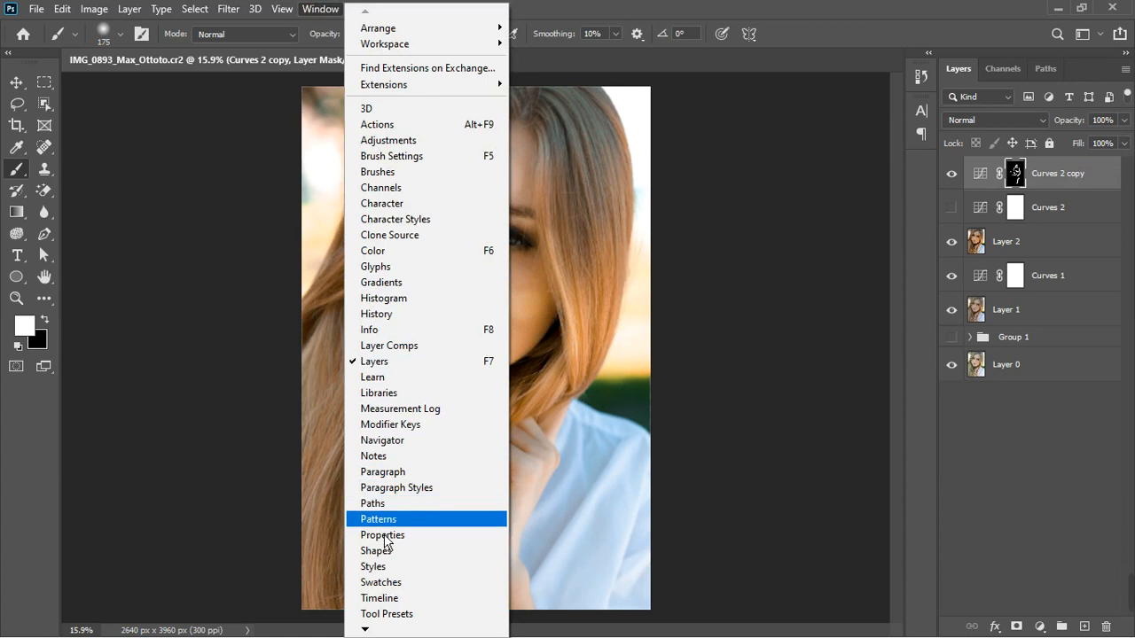
click(383, 535)
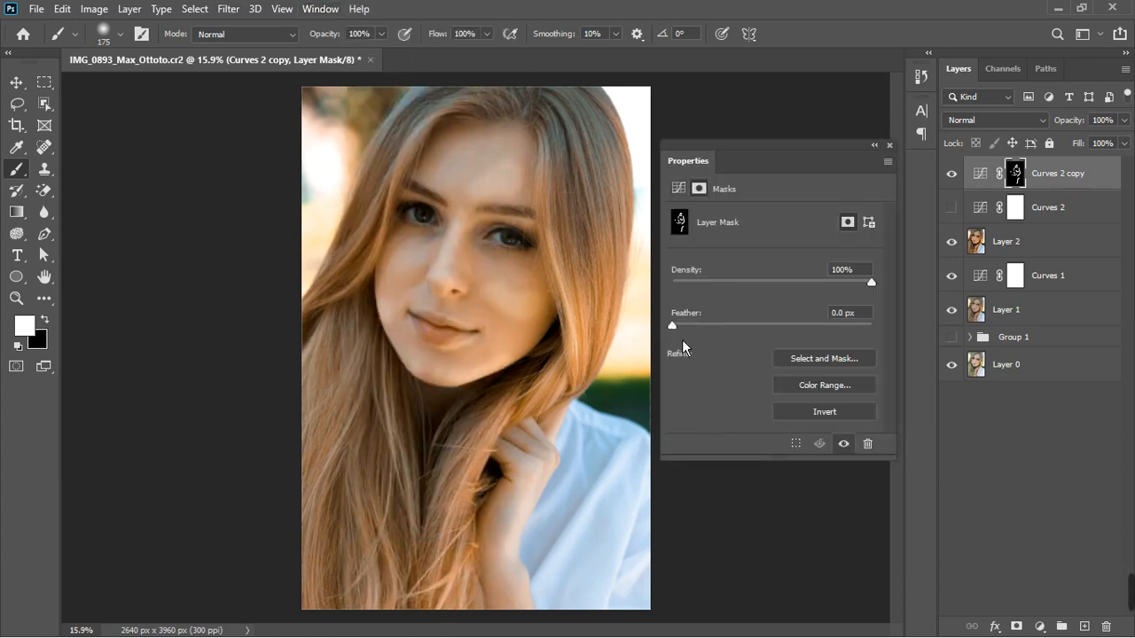
drag(704, 330, 775, 332)
click(889, 145)
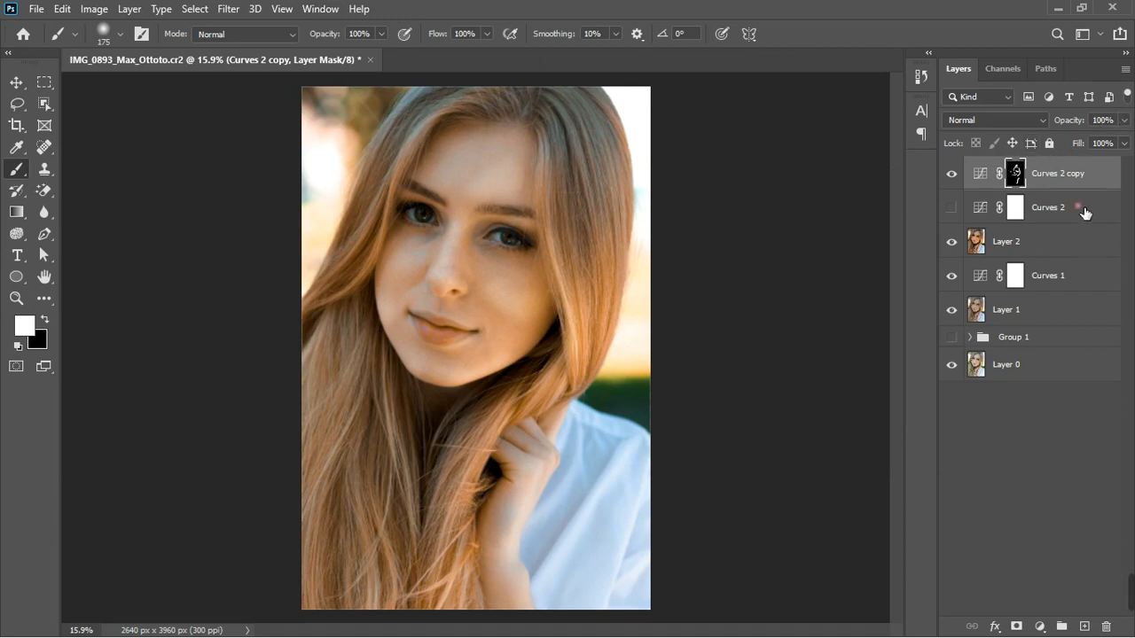
Show Curves 2, select its layer mask, and invert it to black
click(975, 211)
click(953, 209)
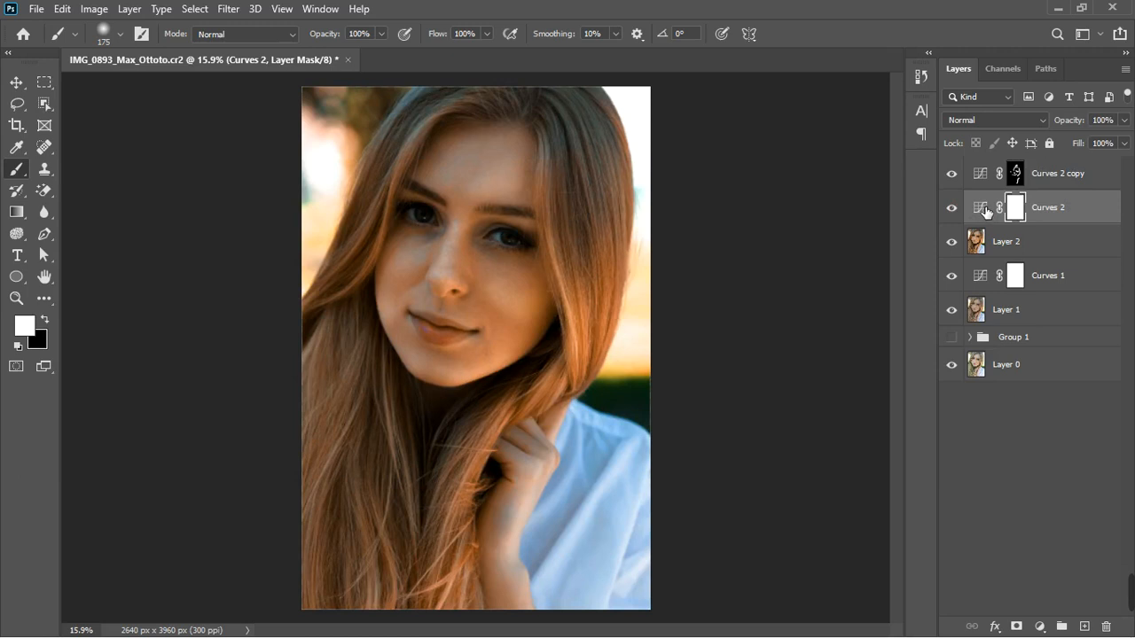
click(987, 211)
click(1020, 215)
key(ctrl+i)
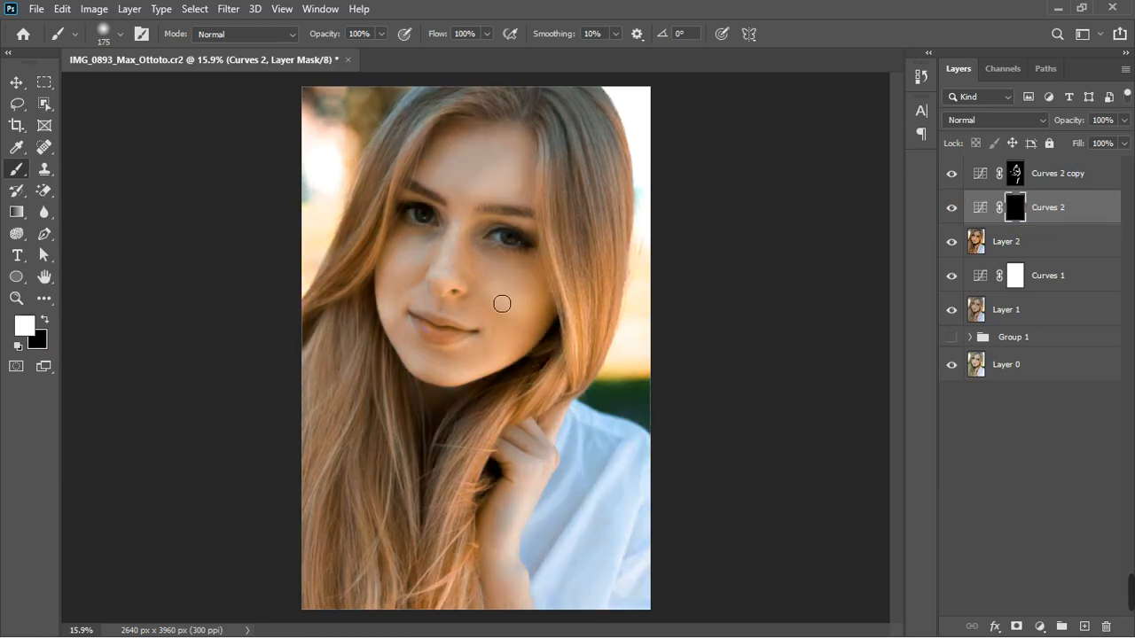
Paint white on the Curves 2 mask to darken the face's sides, nose, jaw and hairline
scroll(493, 259, up, 1)
scroll(493, 259, down, 1)
key(bracketleft)
key(bracketleft)
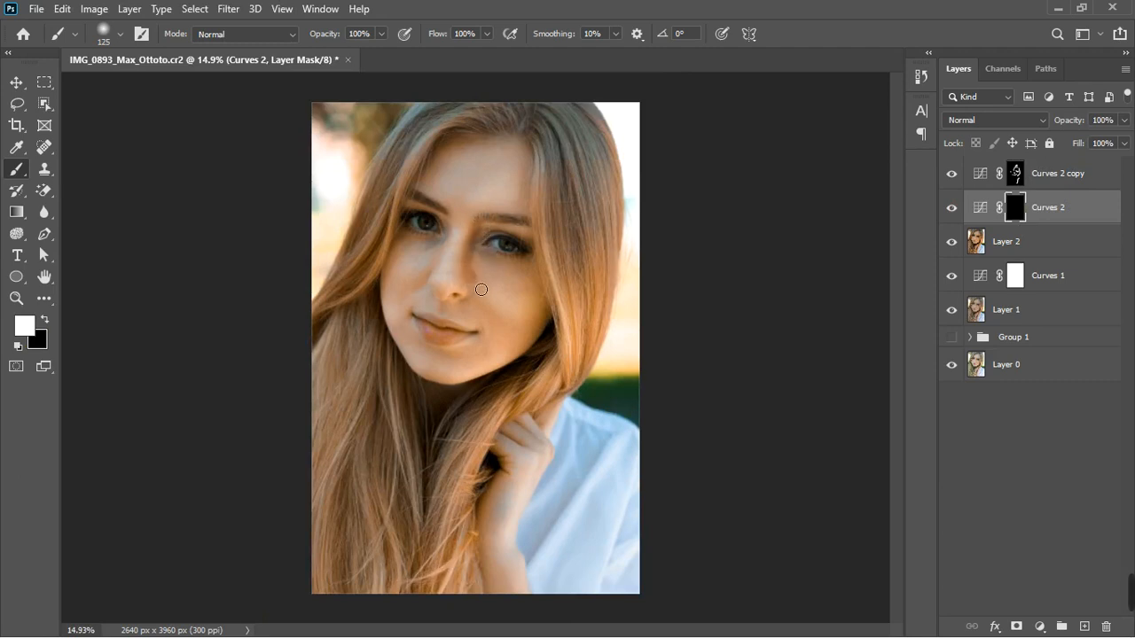
drag(473, 292, 475, 279)
drag(487, 314, 481, 311)
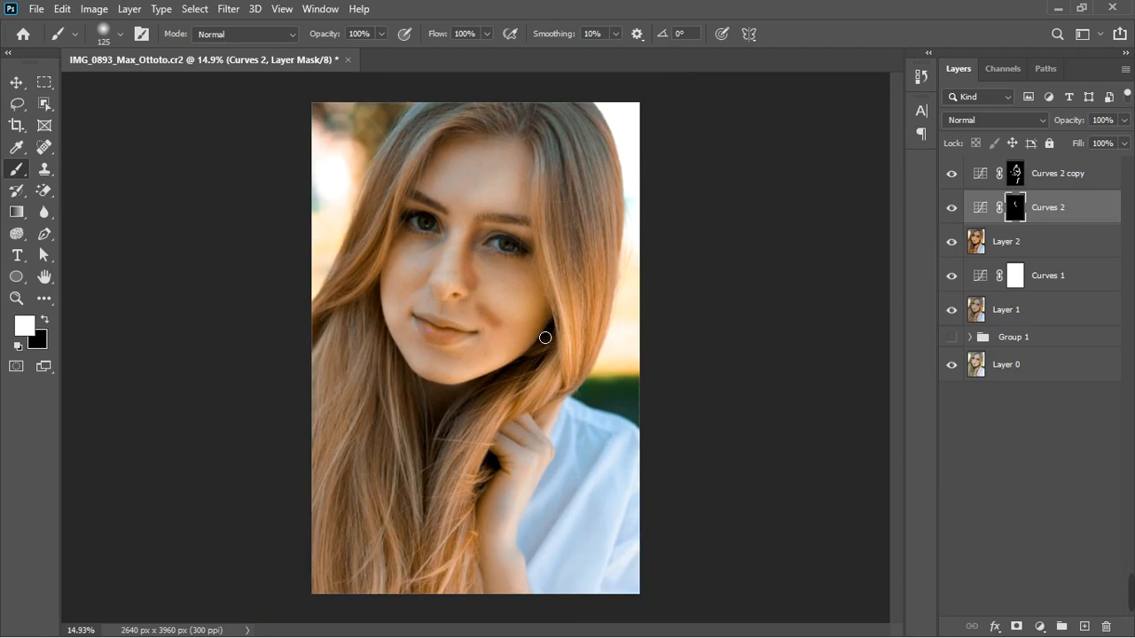
drag(545, 336, 530, 358)
drag(436, 381, 441, 389)
mouse_move(398, 302)
mouse_down()
mouse_move(390, 283)
mouse_move(413, 288)
mouse_up()
mouse_move(430, 171)
mouse_down()
mouse_move(479, 141)
mouse_move(537, 155)
mouse_up()
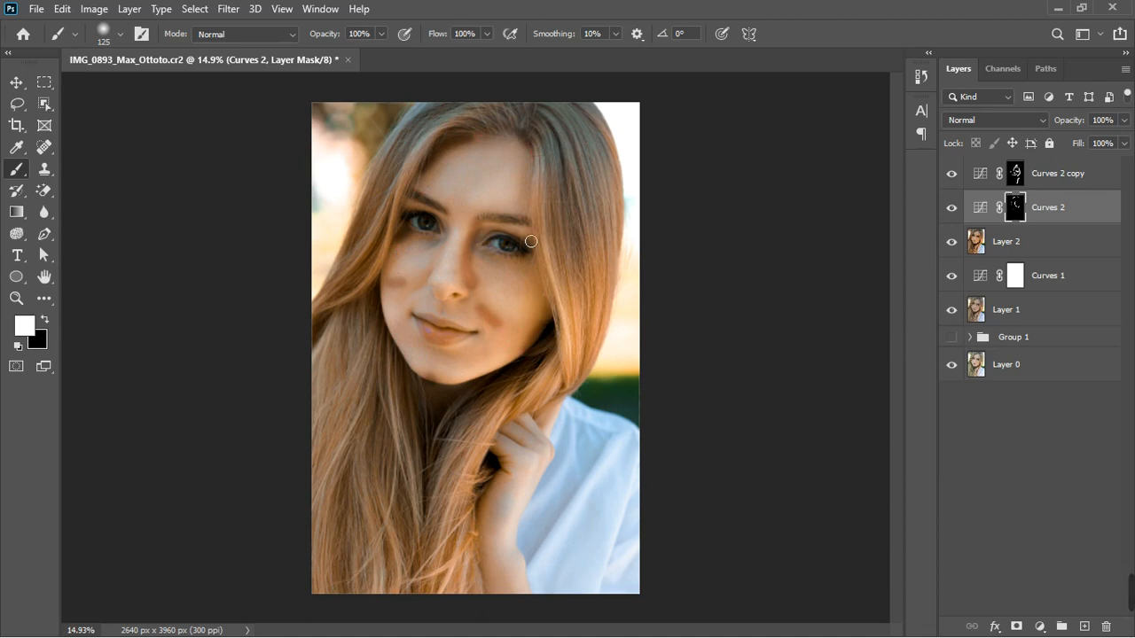
mouse_move(451, 232)
mouse_down()
mouse_move(448, 267)
mouse_move(429, 274)
mouse_up()
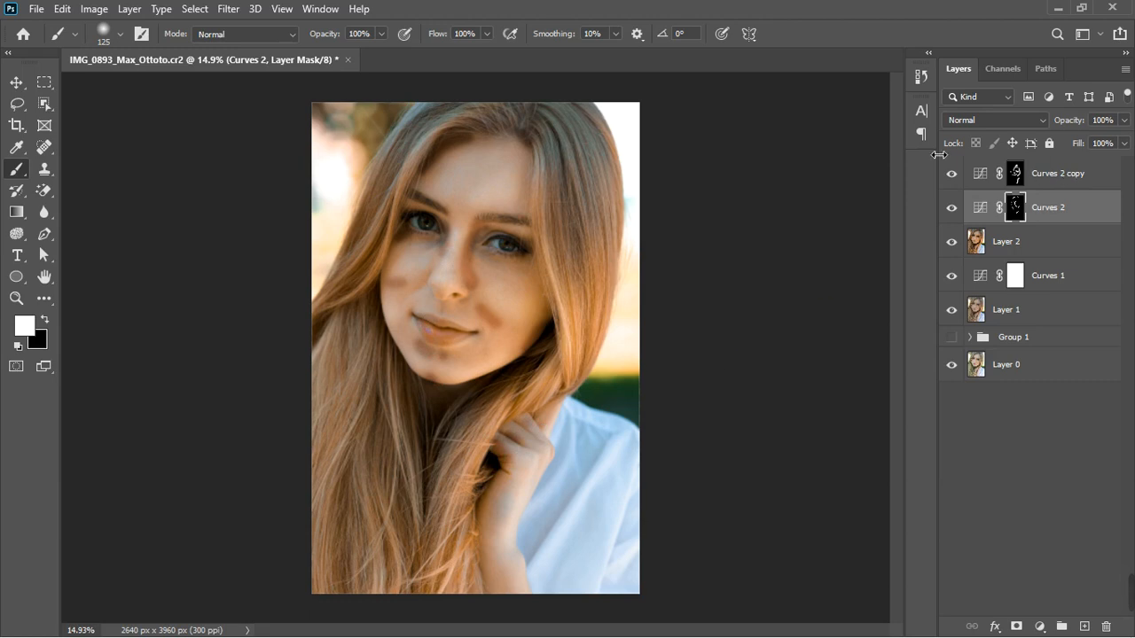
Feather the Curves 2 layer mask to about 36 px in the Properties panel
click(320, 9)
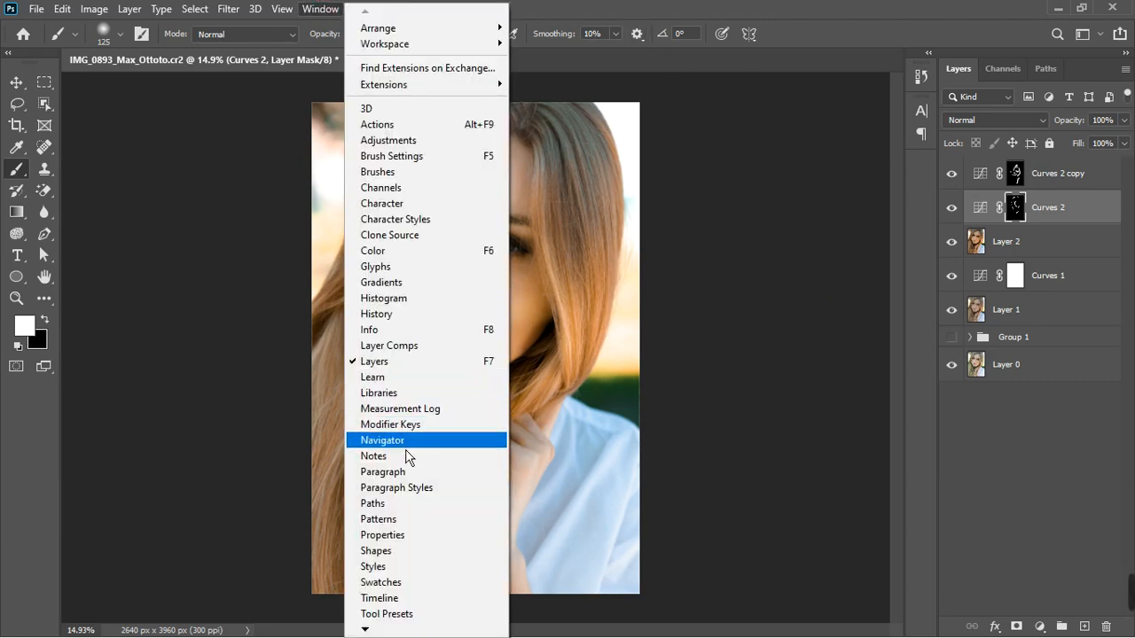
click(405, 536)
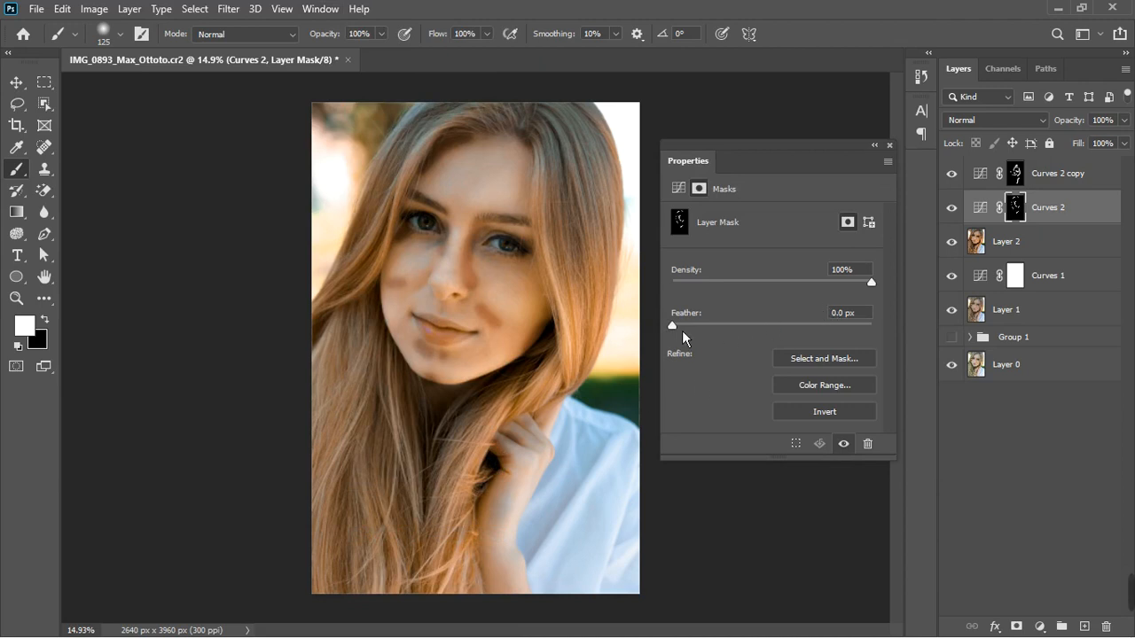
drag(682, 331, 780, 340)
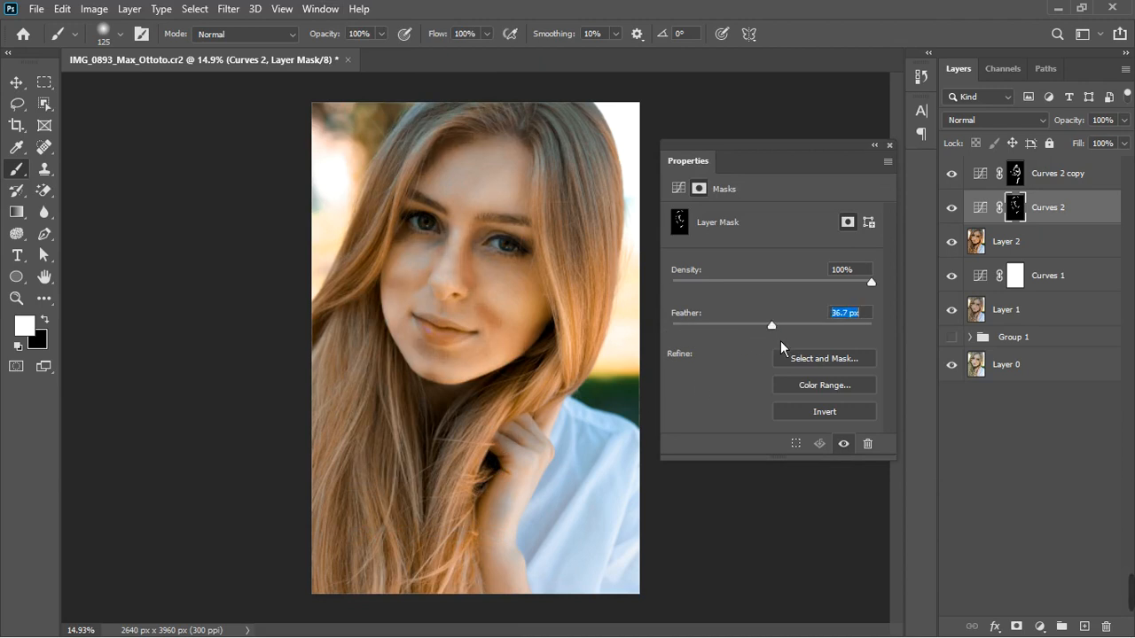
drag(782, 341, 777, 341)
click(889, 146)
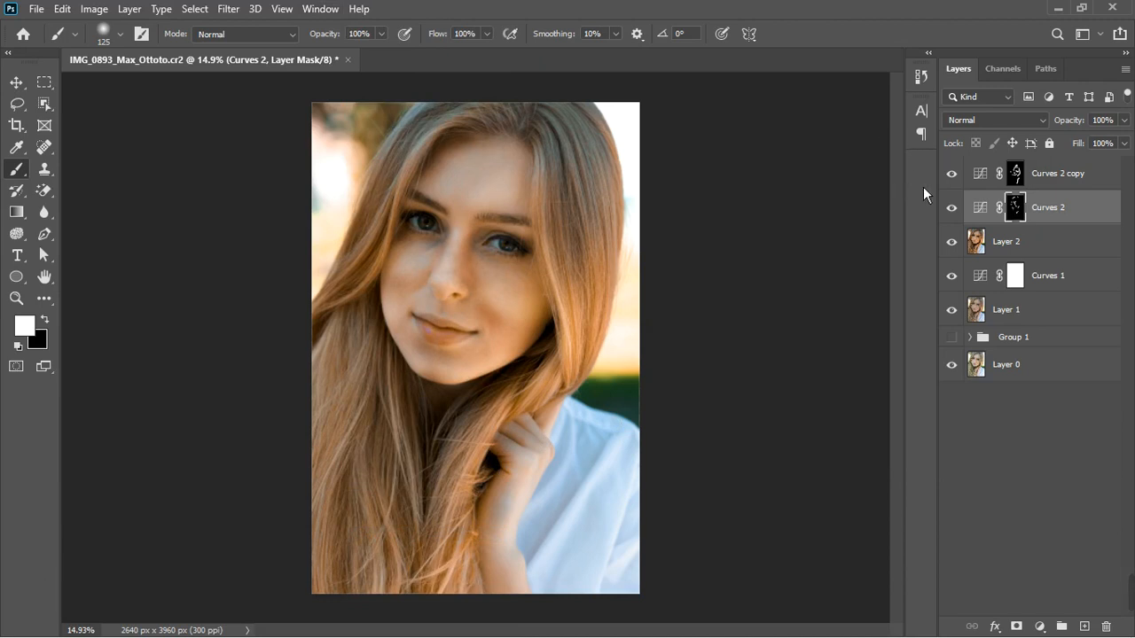
Group Curves 2 and Curves 2 copy into a new layer group
shift+click(1086, 185)
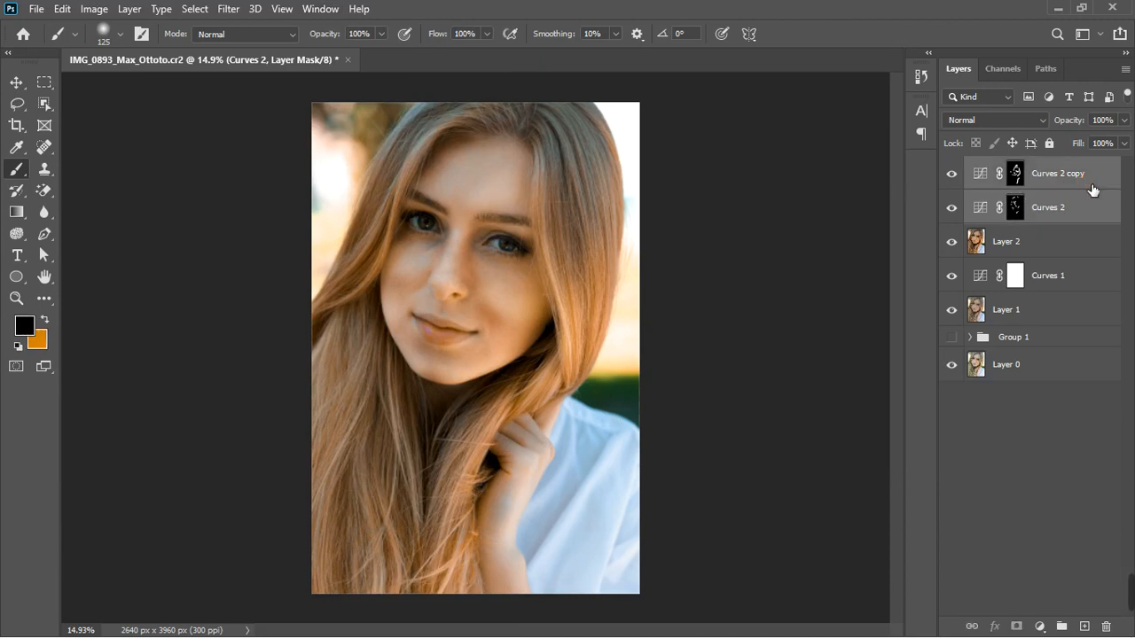
click(1062, 625)
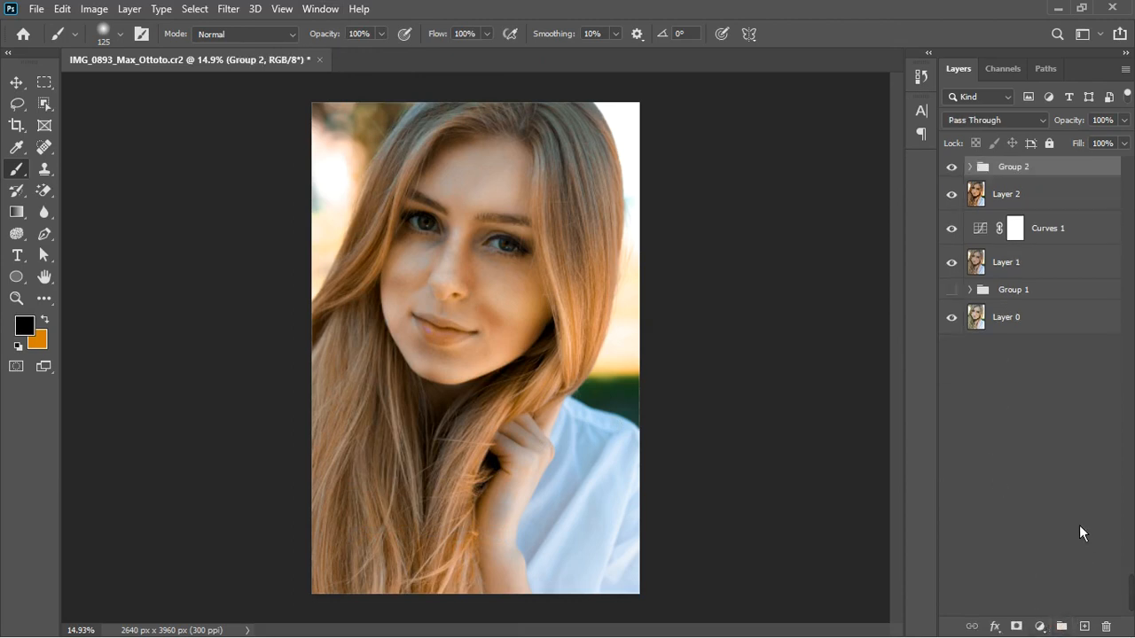
Set Group 2's opacity to 33% and toggle its visibility off and on to compare
drag(1124, 120, 1128, 155)
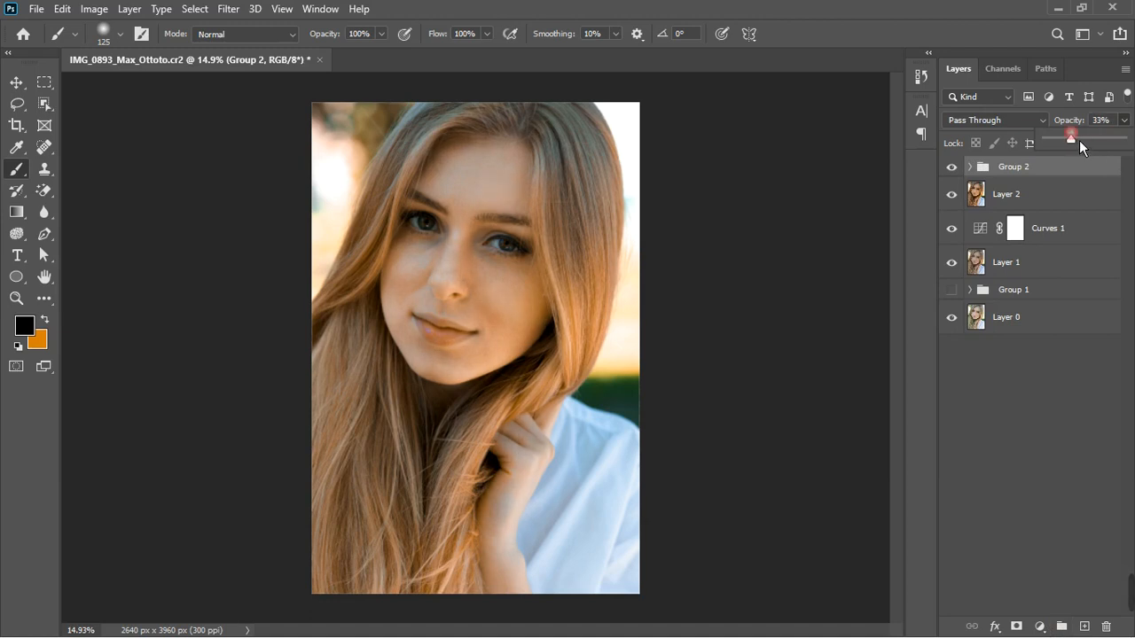
click(952, 167)
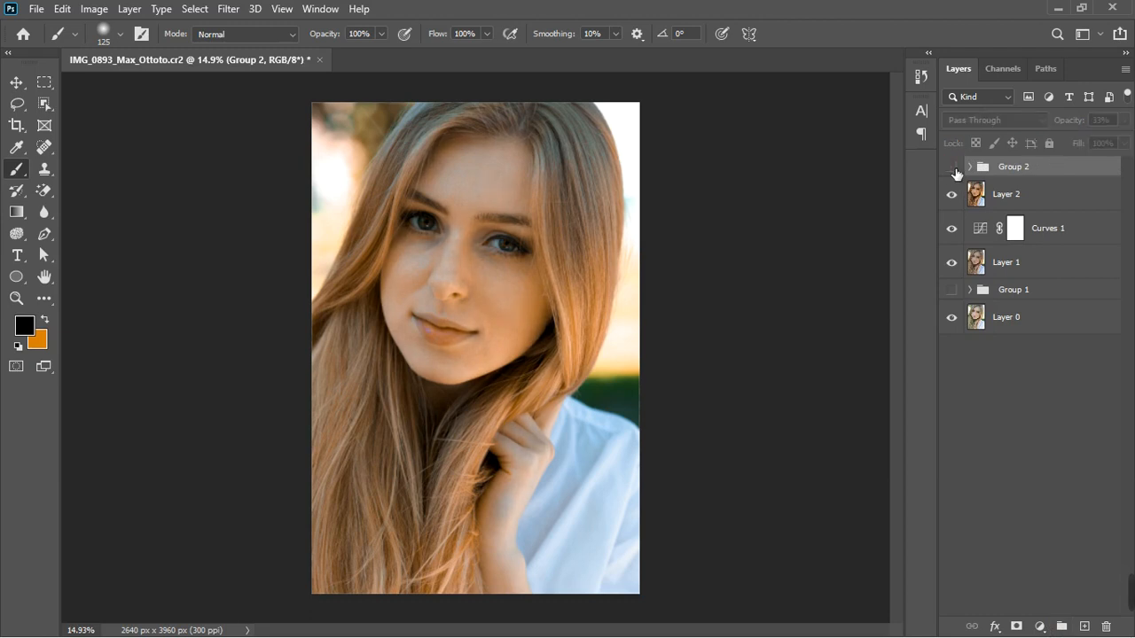
click(953, 167)
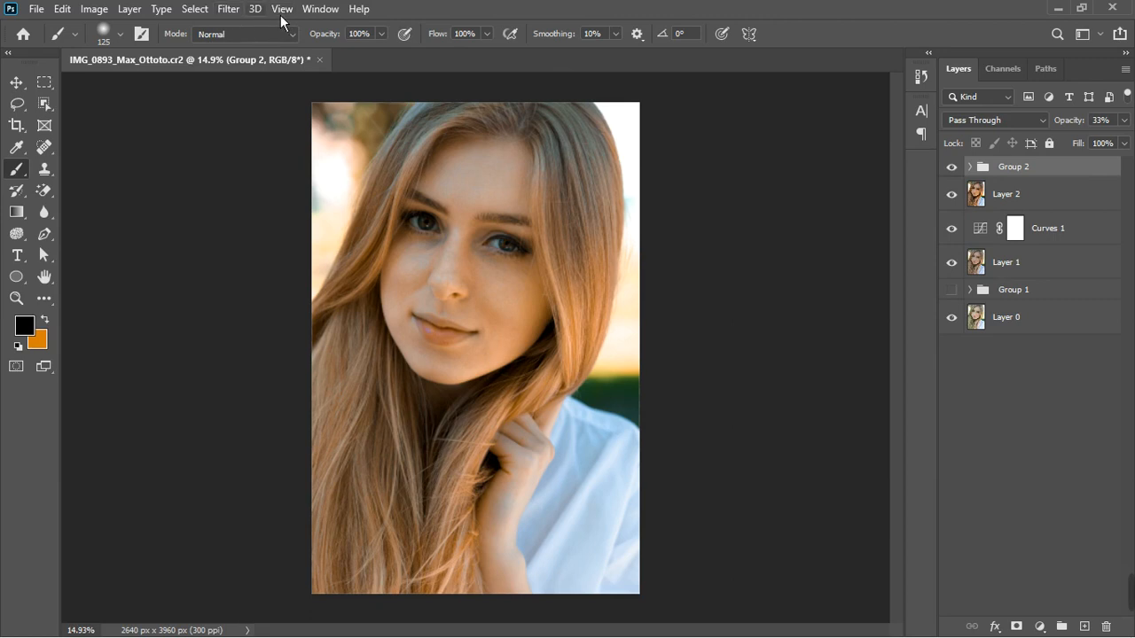
click(330, 13)
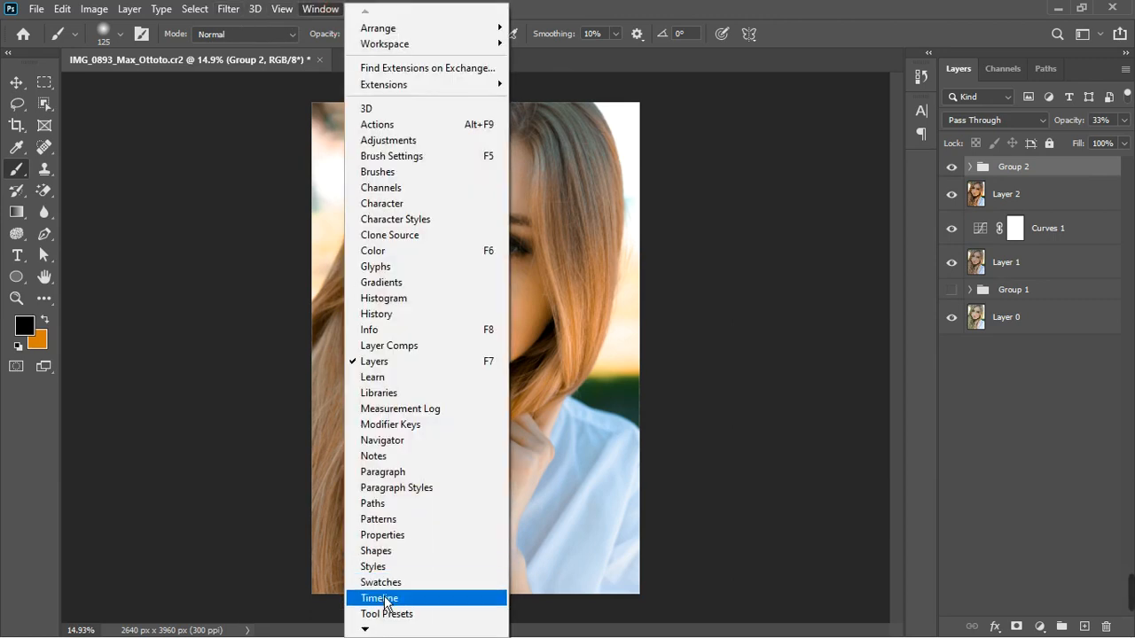
click(396, 537)
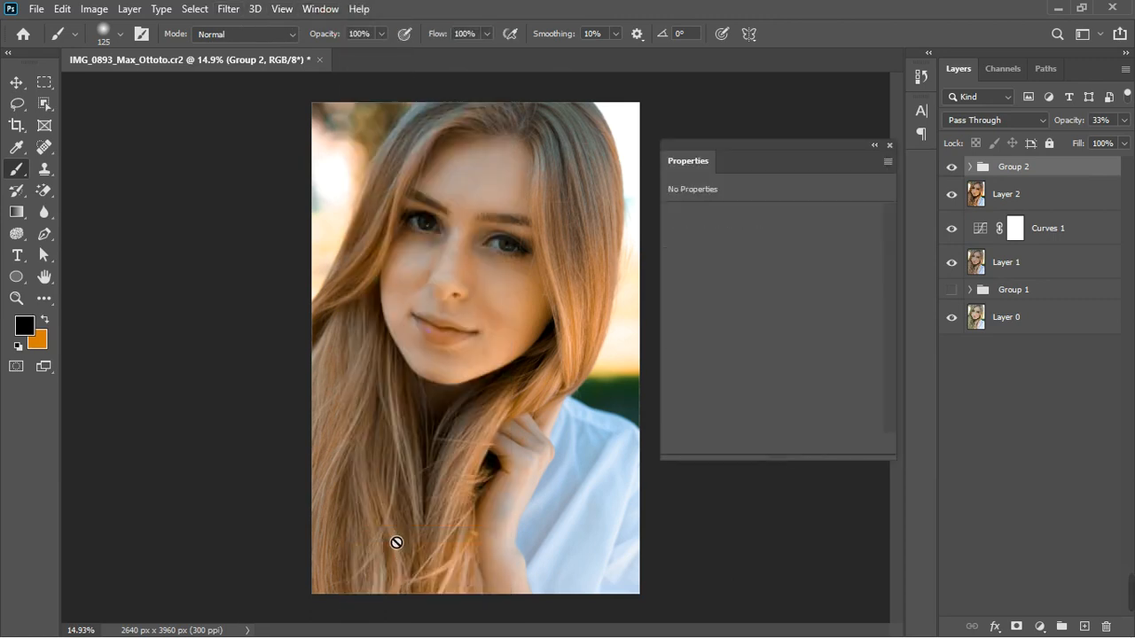
click(890, 146)
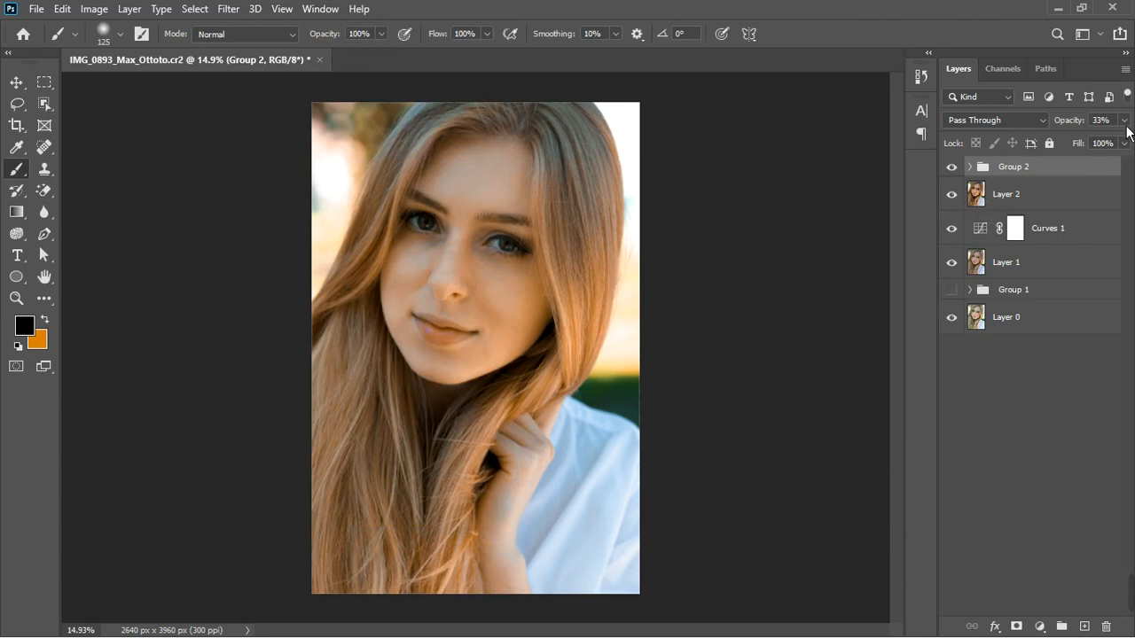
Add a Color Balance adjustment layer above Group 2 and set its Shadows to Cyan/Red +4, Magenta/Green -5, Yellow/Blue +11
scroll(568, 310, down, 2)
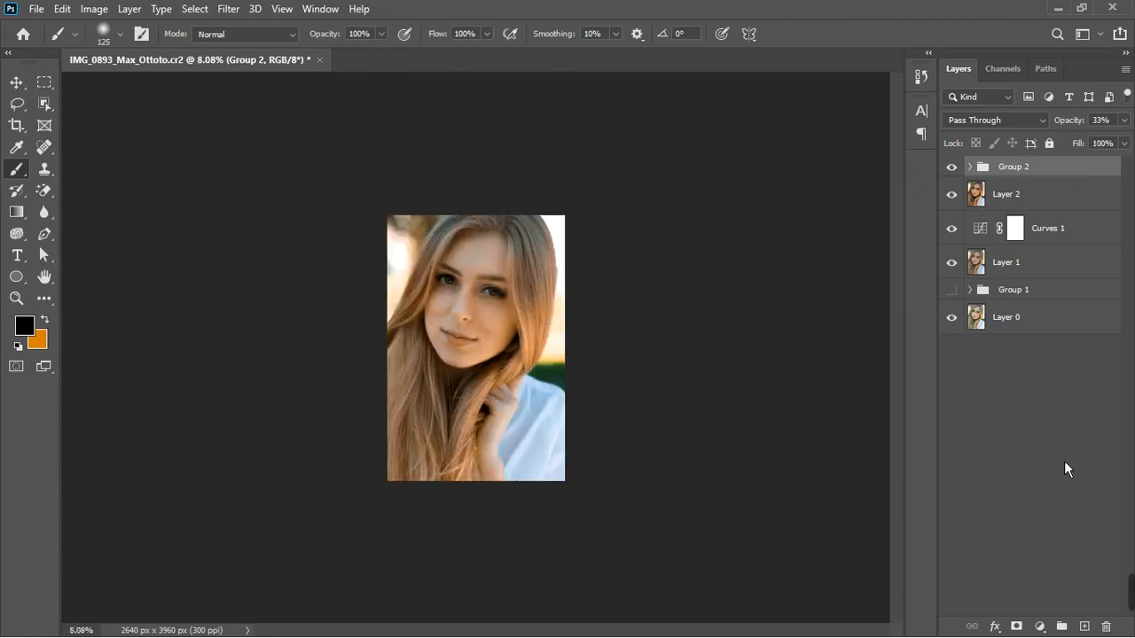
click(1064, 461)
click(1050, 171)
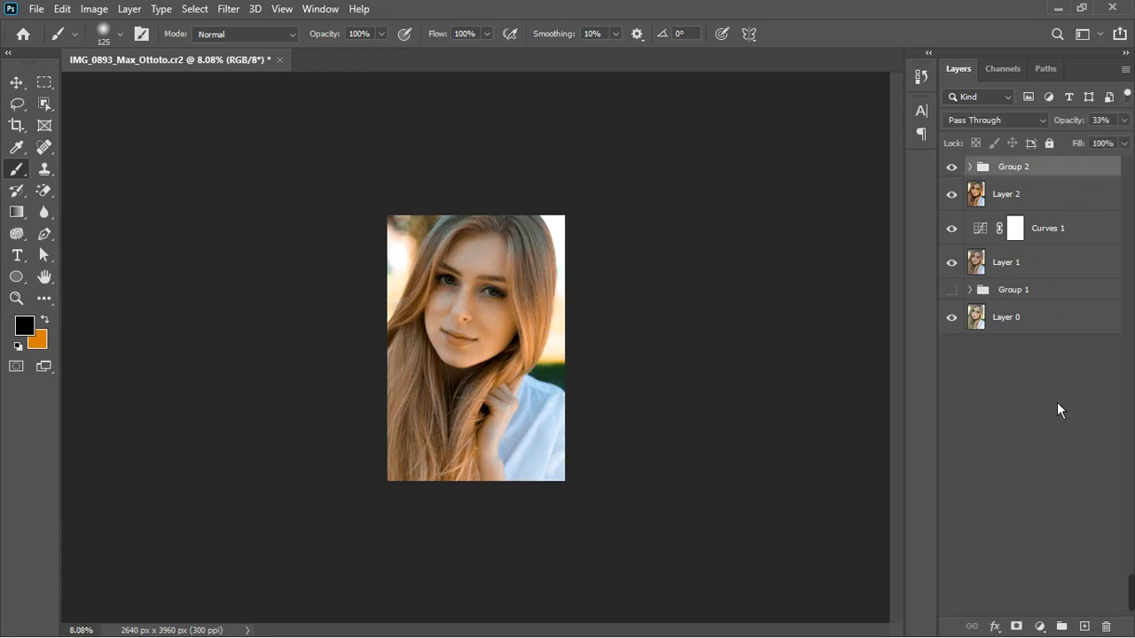
click(1040, 626)
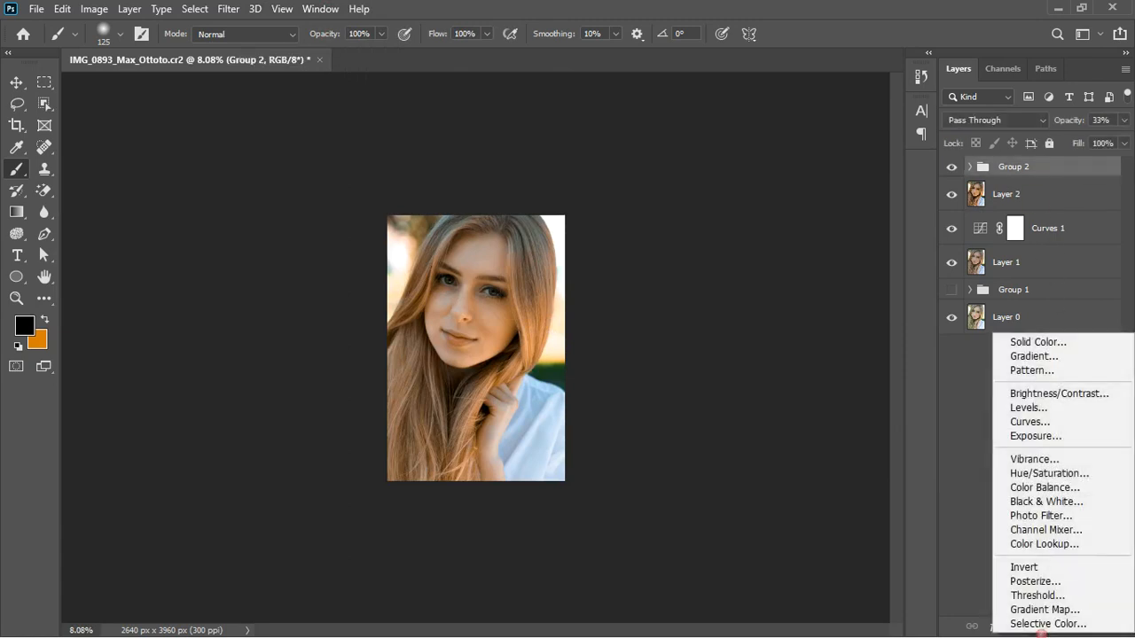
click(1059, 493)
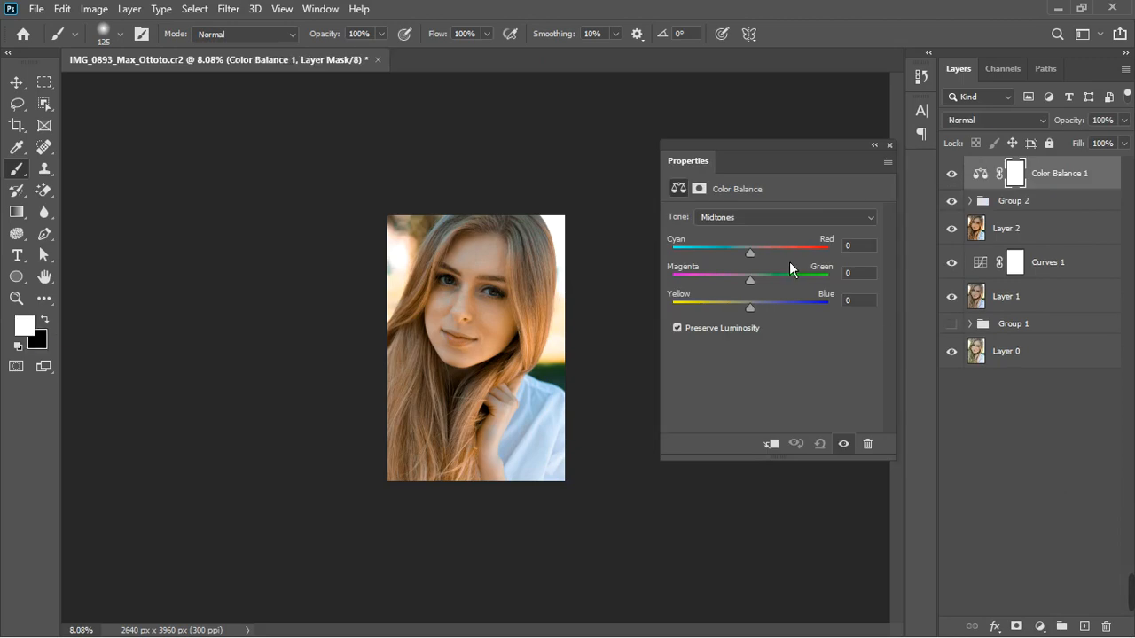
scroll(443, 260, up, 5)
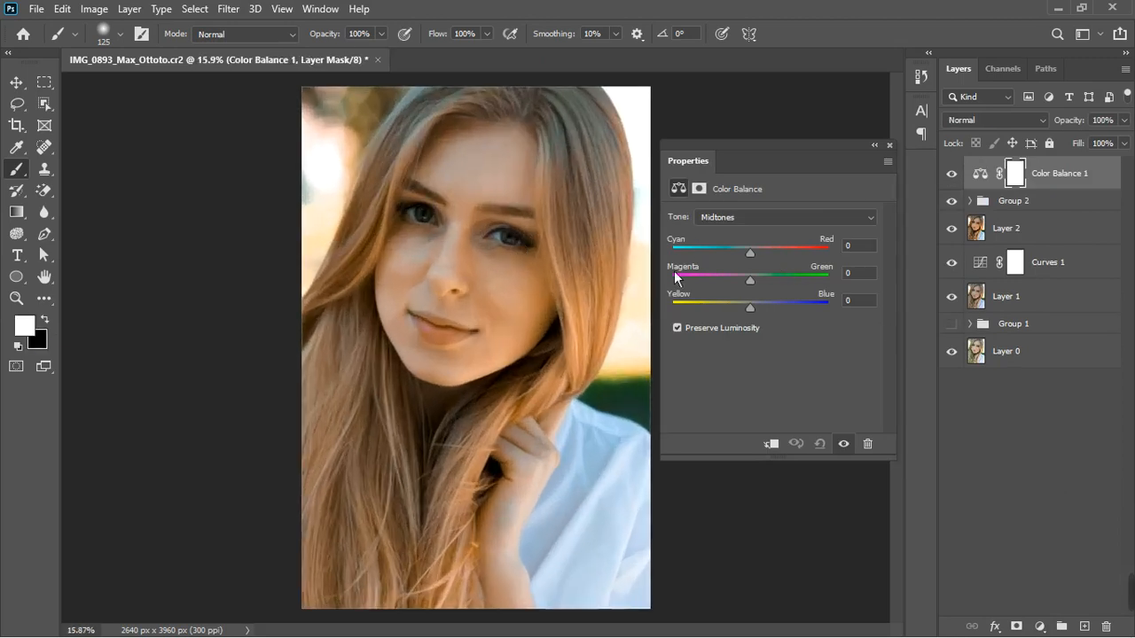
click(746, 219)
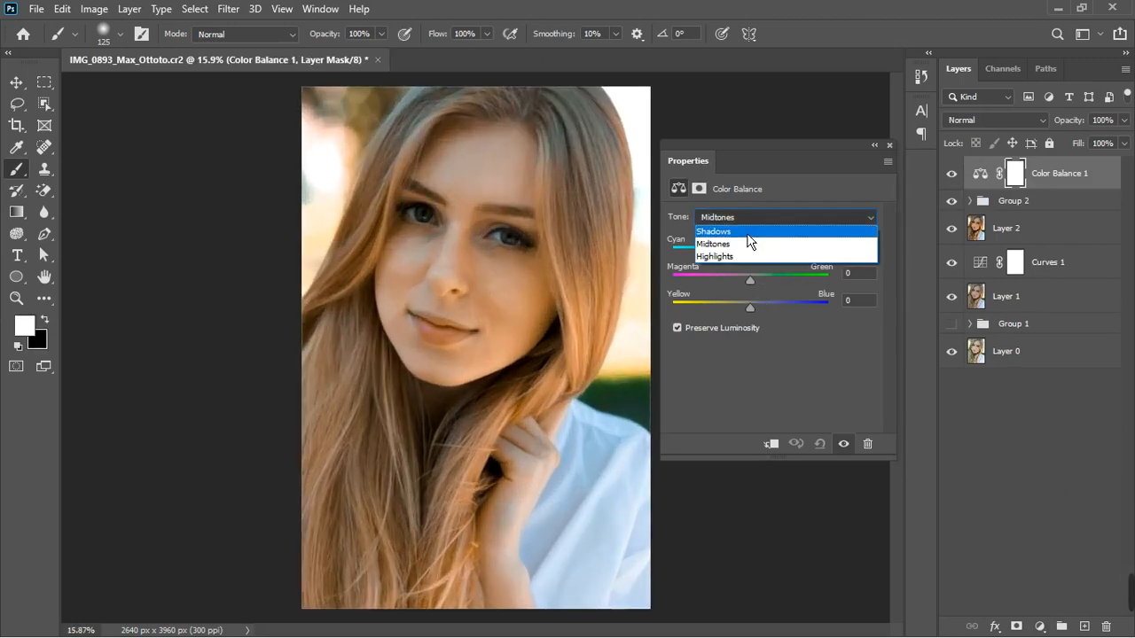
click(765, 234)
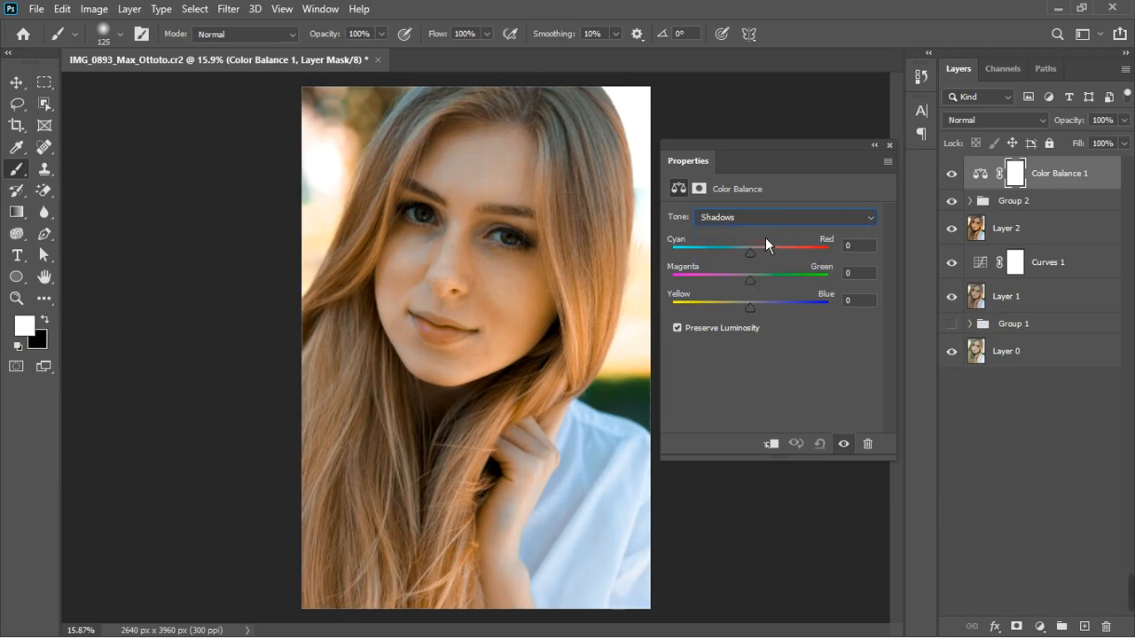
drag(758, 258, 750, 255)
drag(750, 255, 761, 251)
drag(756, 289, 767, 309)
click(847, 445)
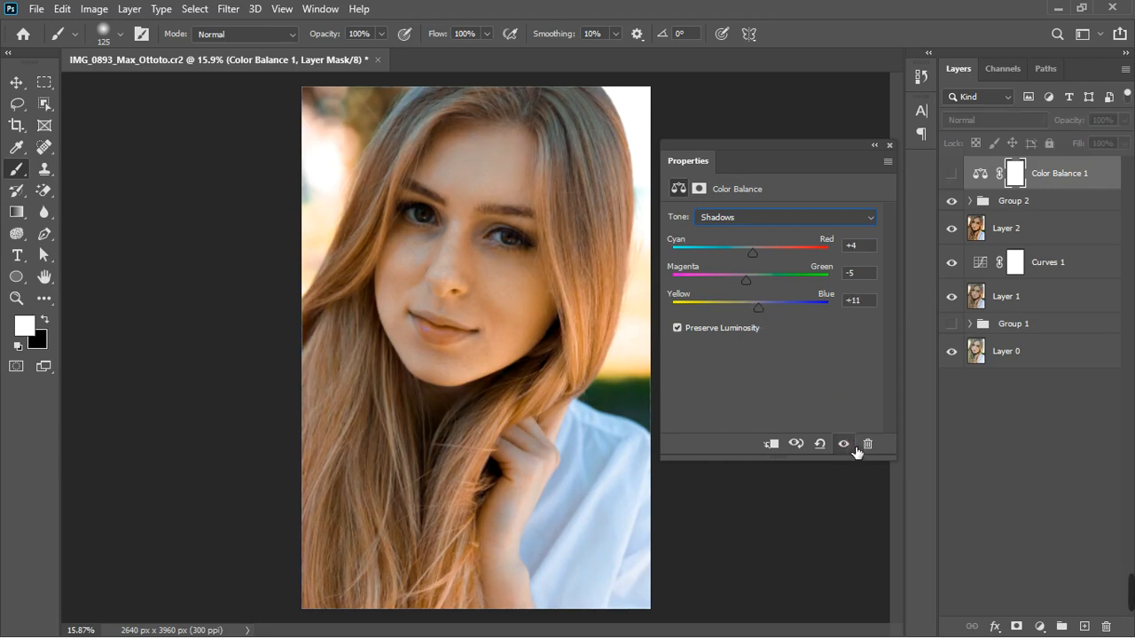
click(853, 446)
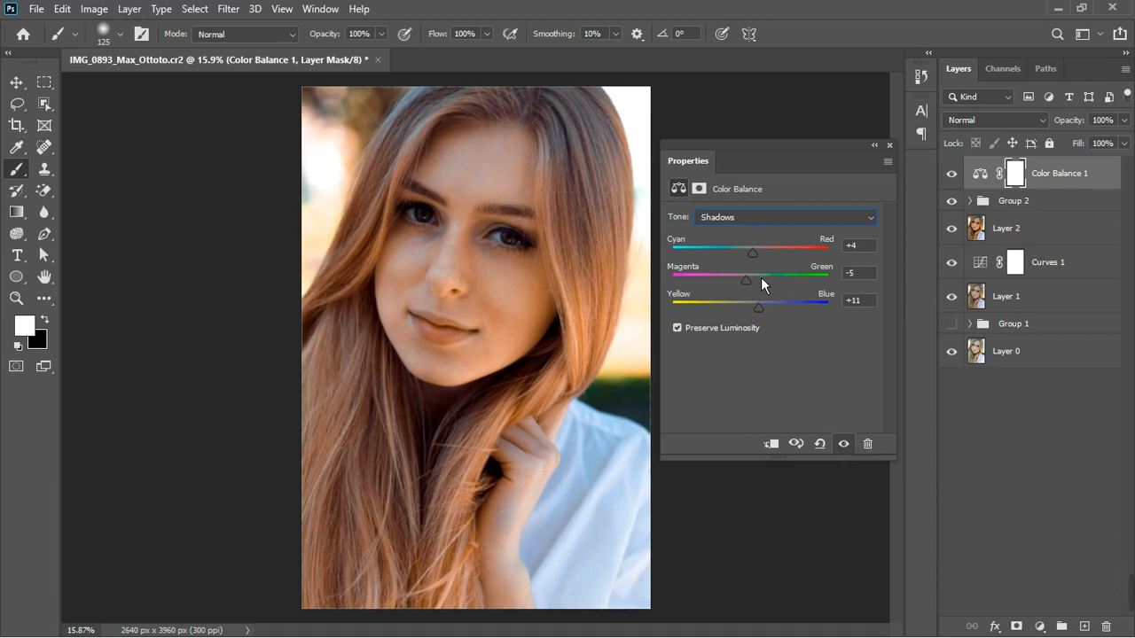
Switch Color Balance to Midtones and set Magenta/Green to -7 and Yellow/Blue to -12
click(774, 220)
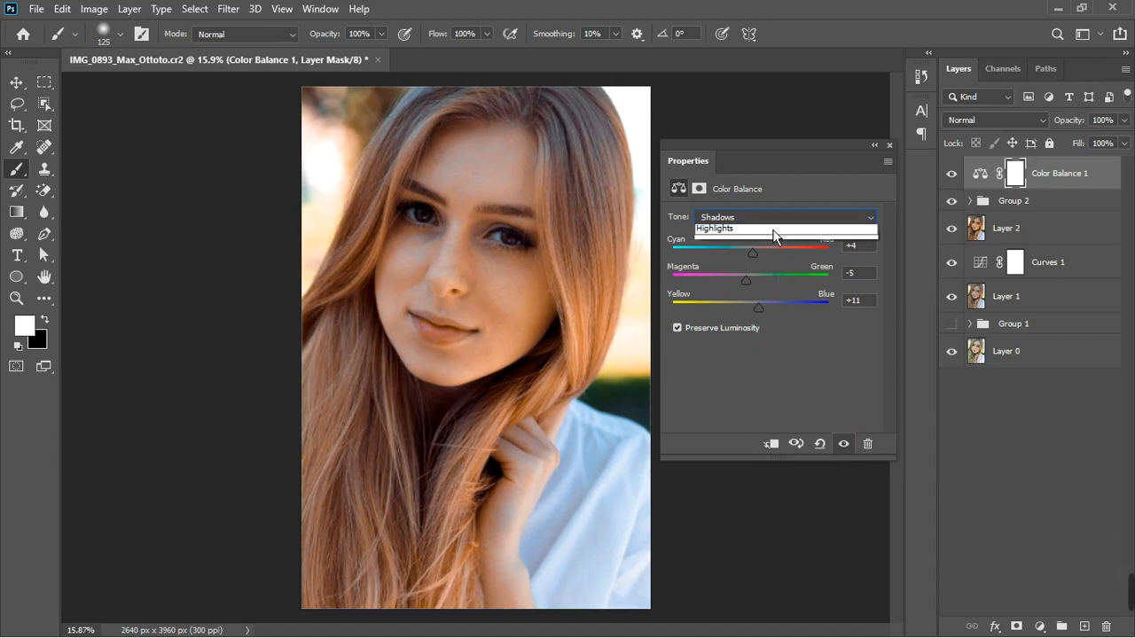
click(761, 246)
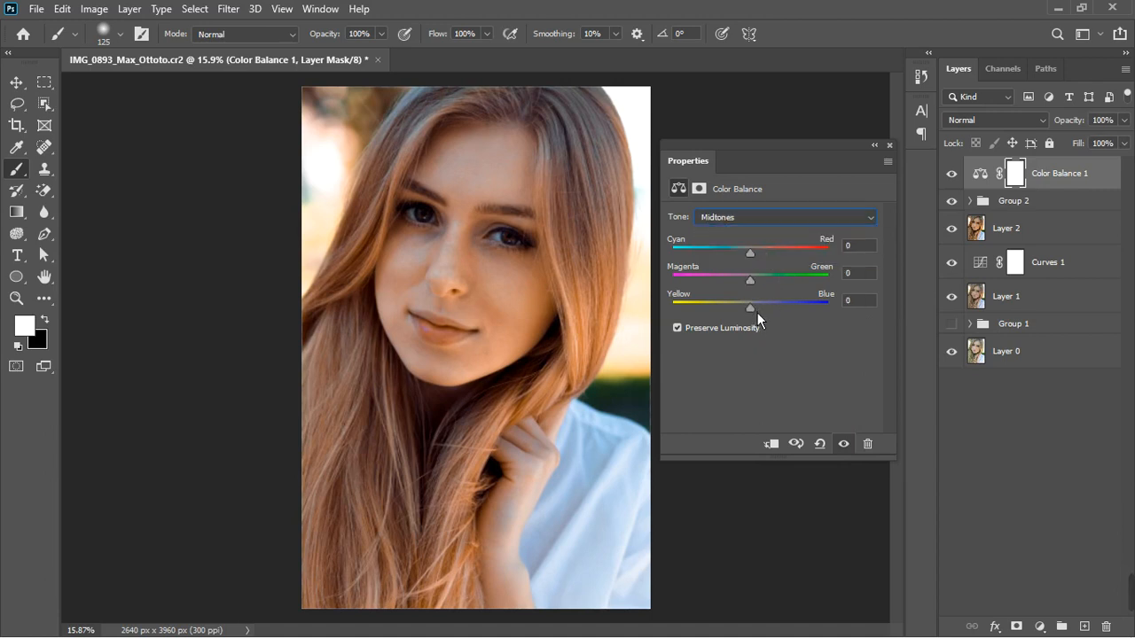
drag(756, 312, 753, 262)
Set the Color Balance Highlights to Magenta/Green +3 and Yellow/Blue +5, then close the Properties panel
click(766, 222)
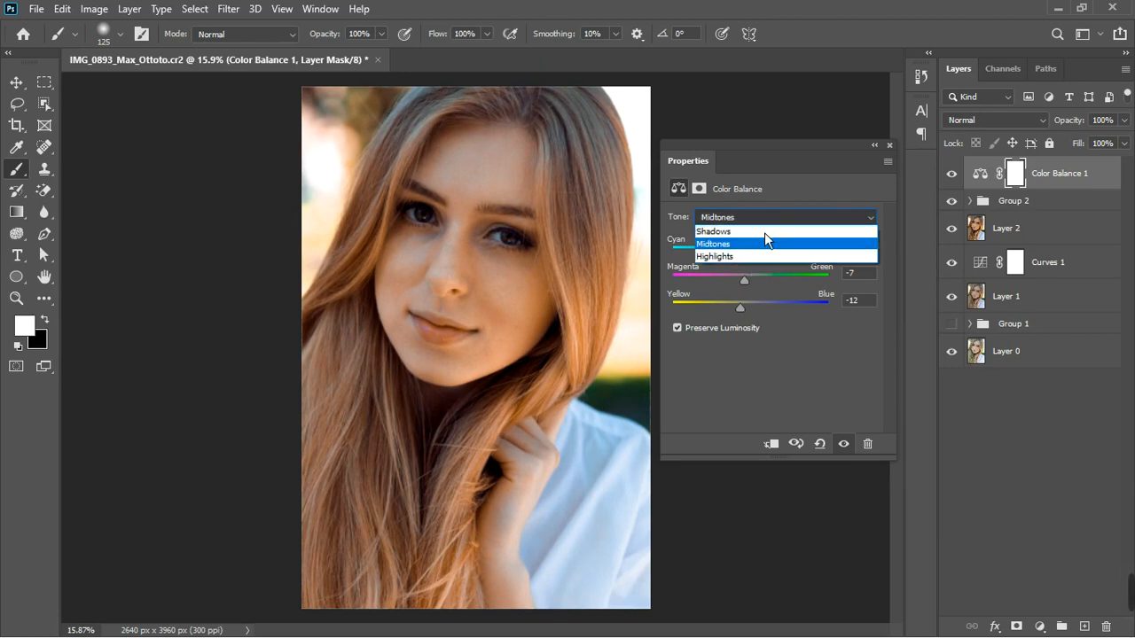
click(749, 256)
drag(760, 308, 761, 285)
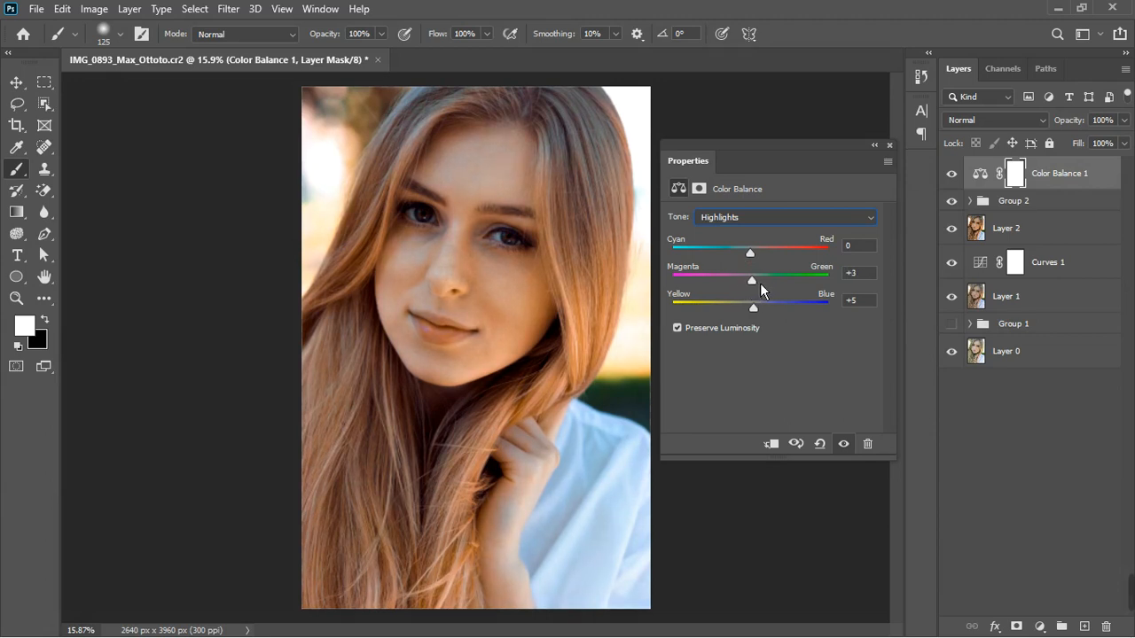
mouse_move(760, 263)
mouse_down()
mouse_move(750, 262)
mouse_move(763, 264)
mouse_up()
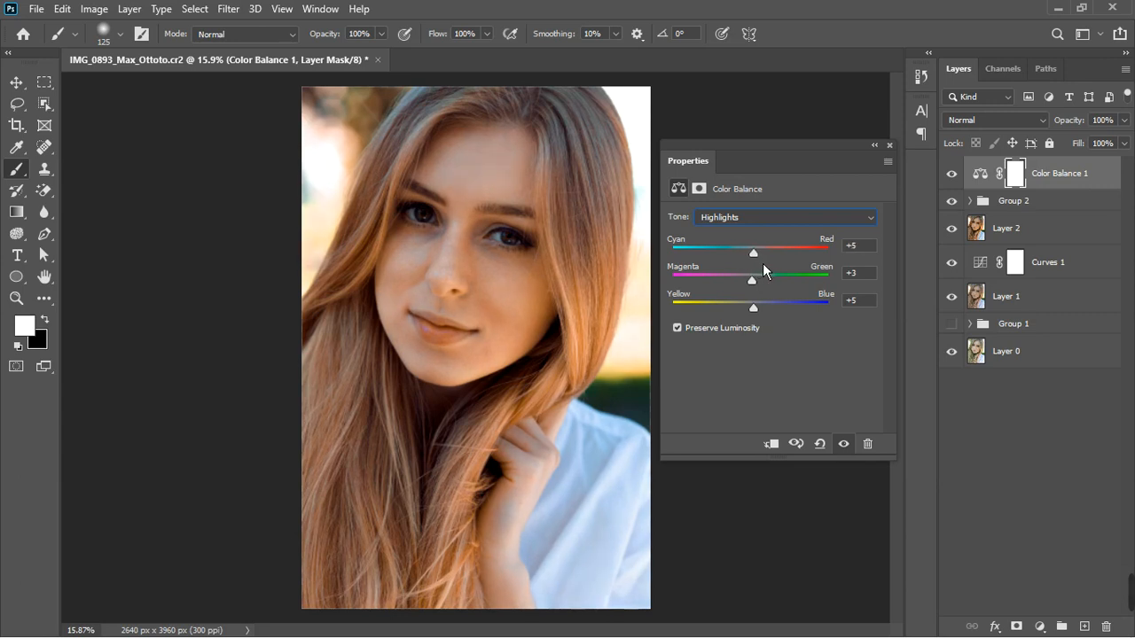
click(844, 444)
click(846, 444)
click(890, 146)
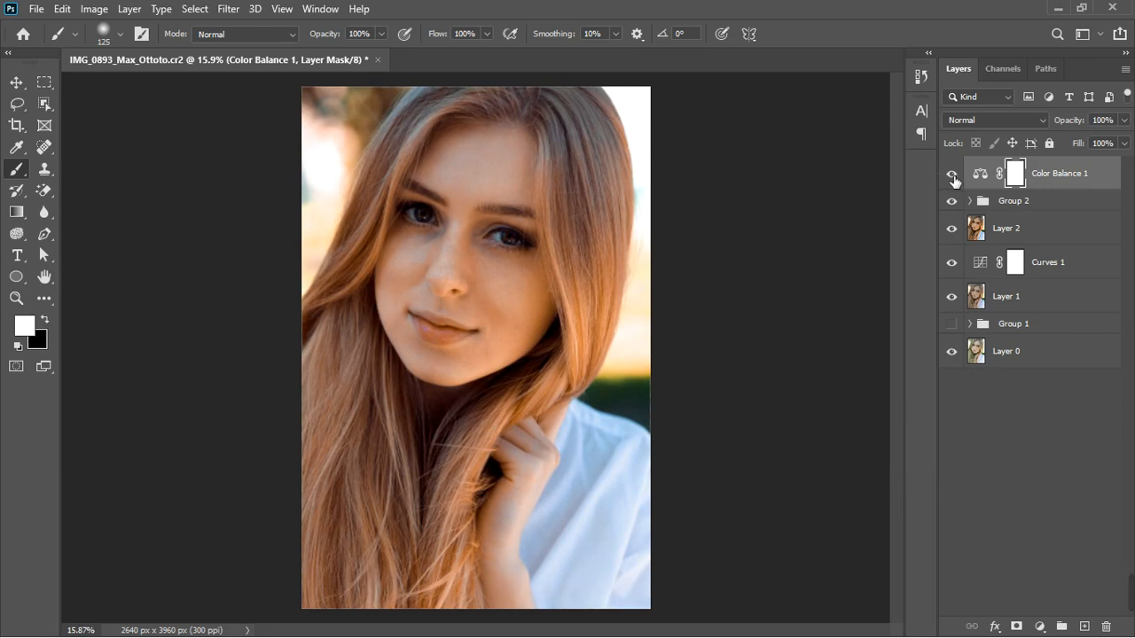
Toggle the Color Balance 1 layer off and on to compare the grade
scroll(490, 227, down, 4)
scroll(759, 266, up, 3)
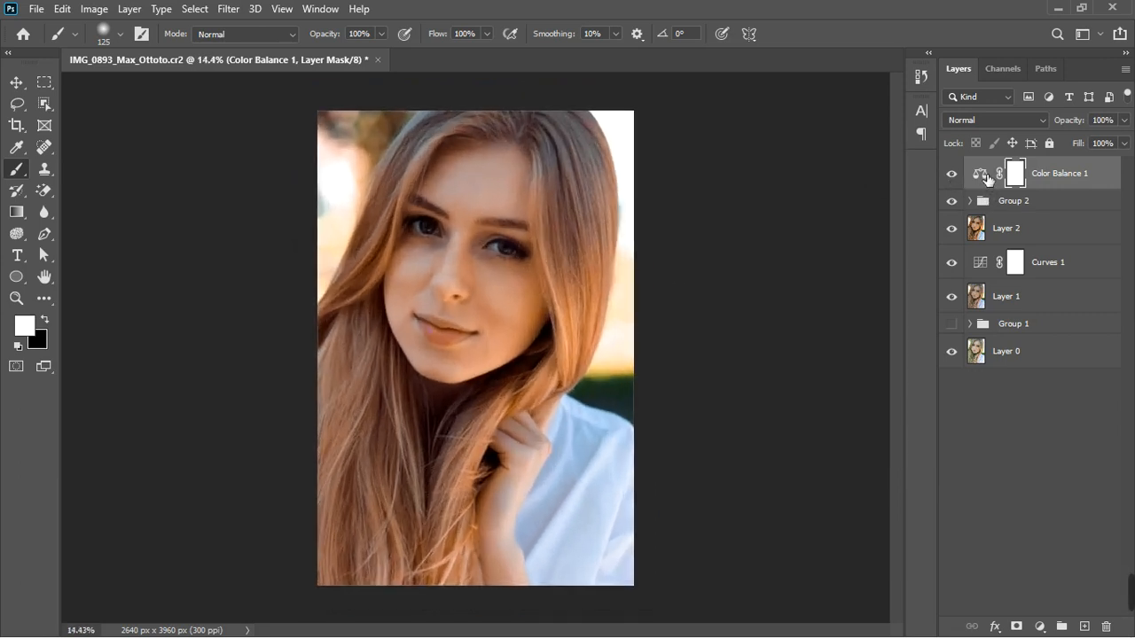
click(953, 174)
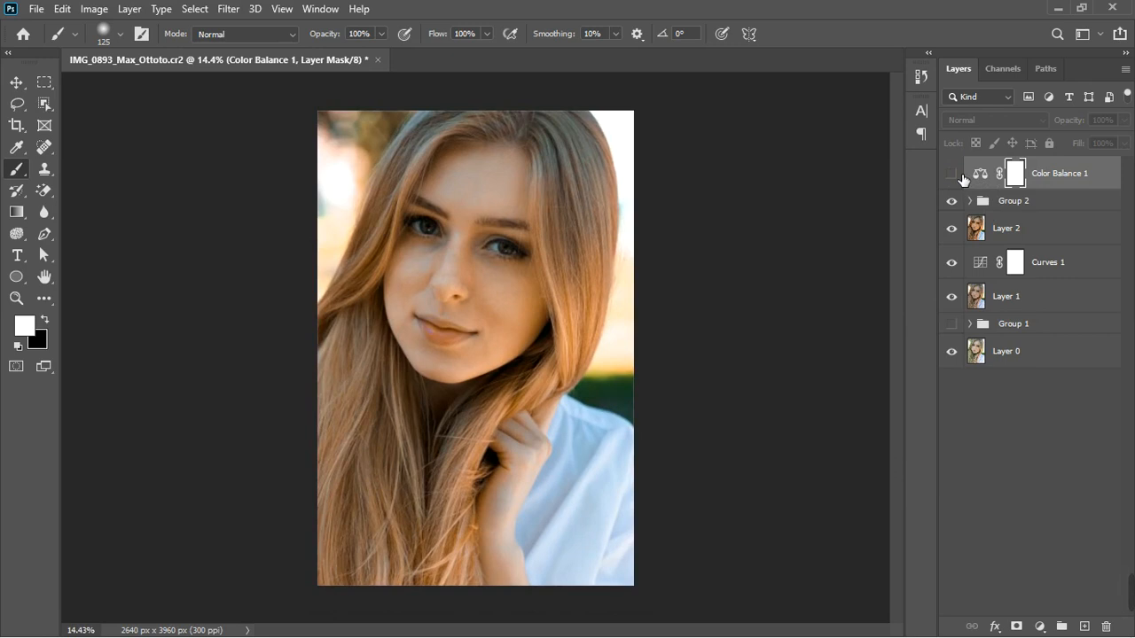
click(952, 174)
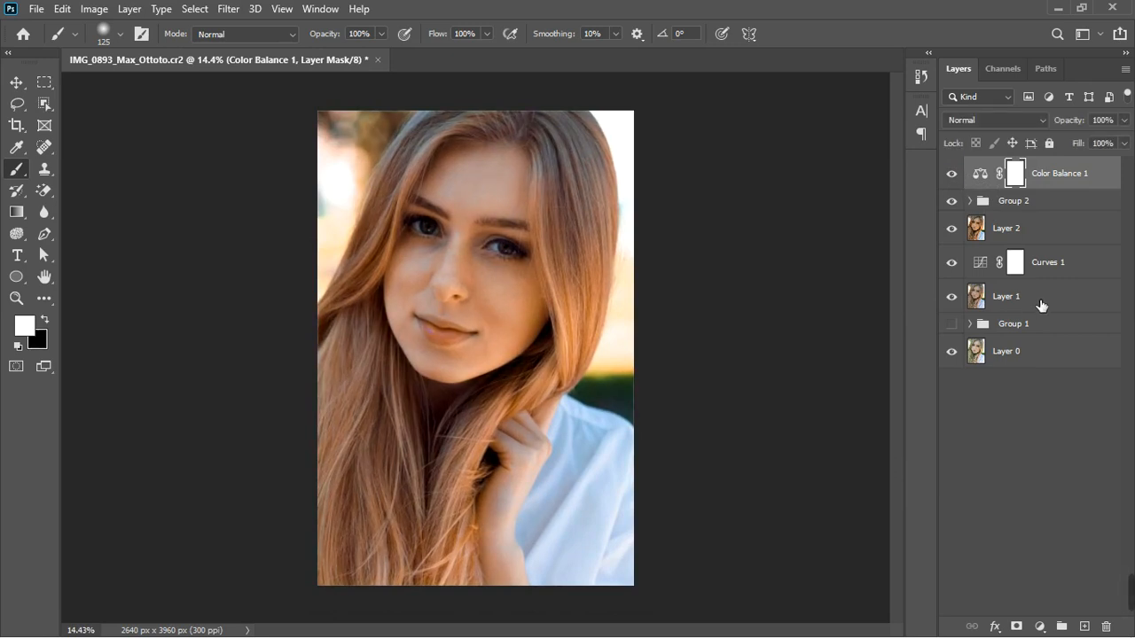
Add a Vibrance adjustment layer and raise its Vibrance slider slightly
click(1040, 626)
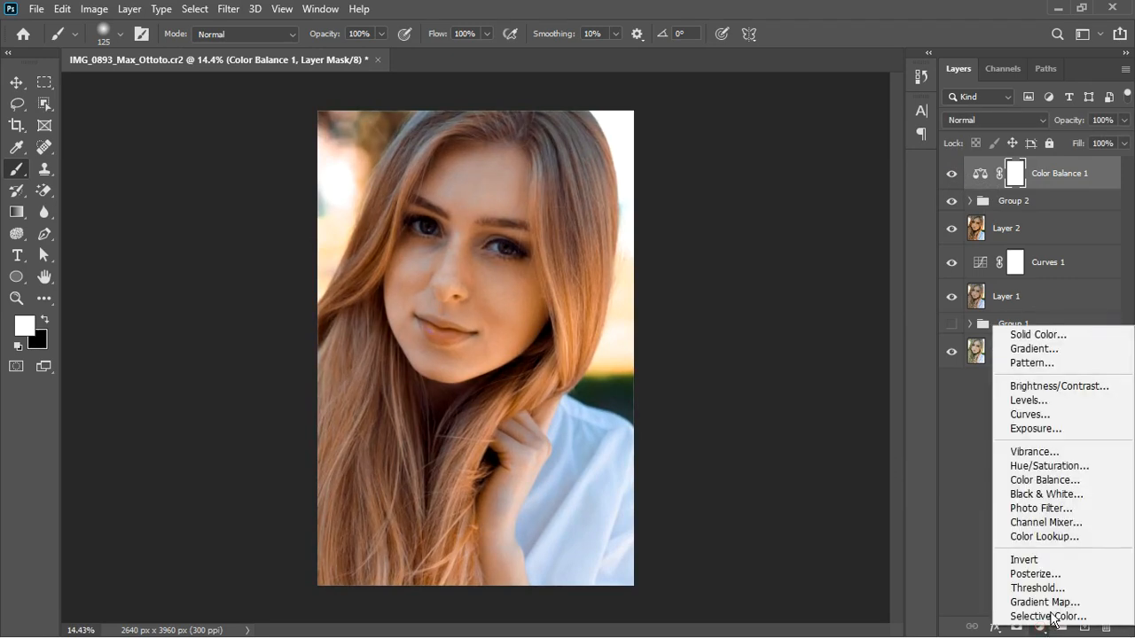
click(1060, 454)
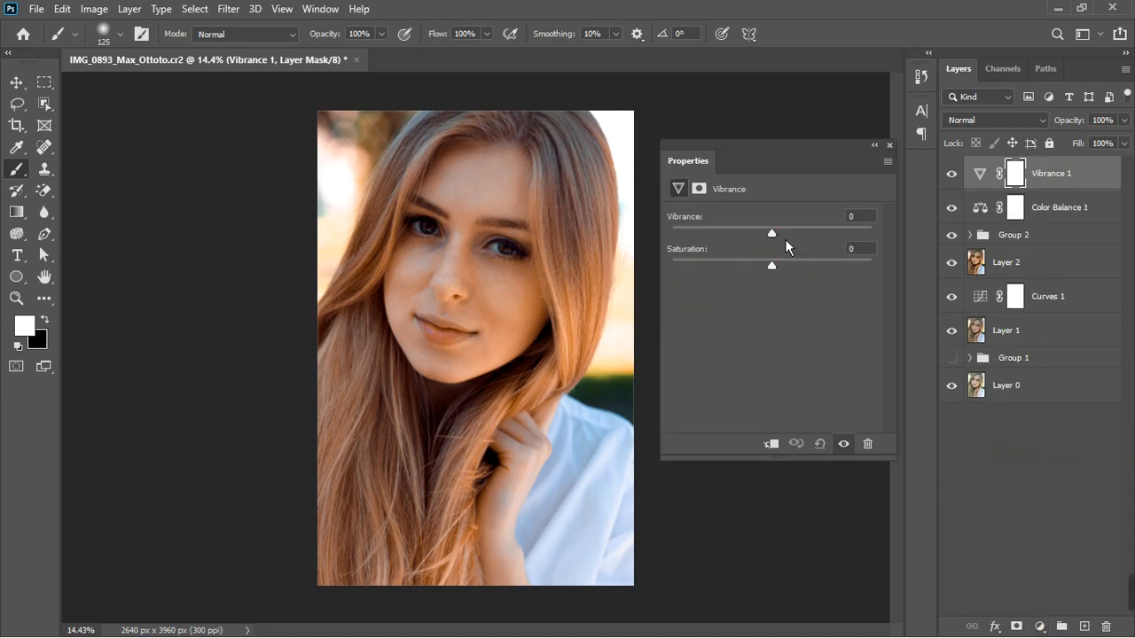
drag(780, 235, 802, 232)
click(889, 145)
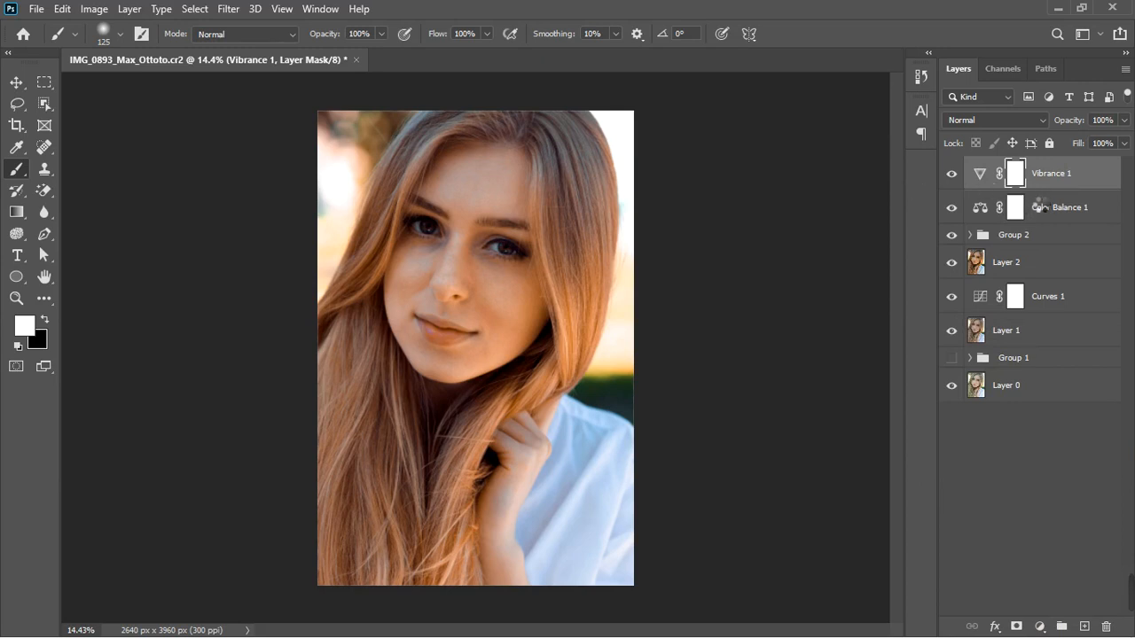
Stamp all visible layers into a new Layer 3, and group Vibrance 1, Color Balance 1 and Group 2 together
key(ctrl+shift+alt+e)
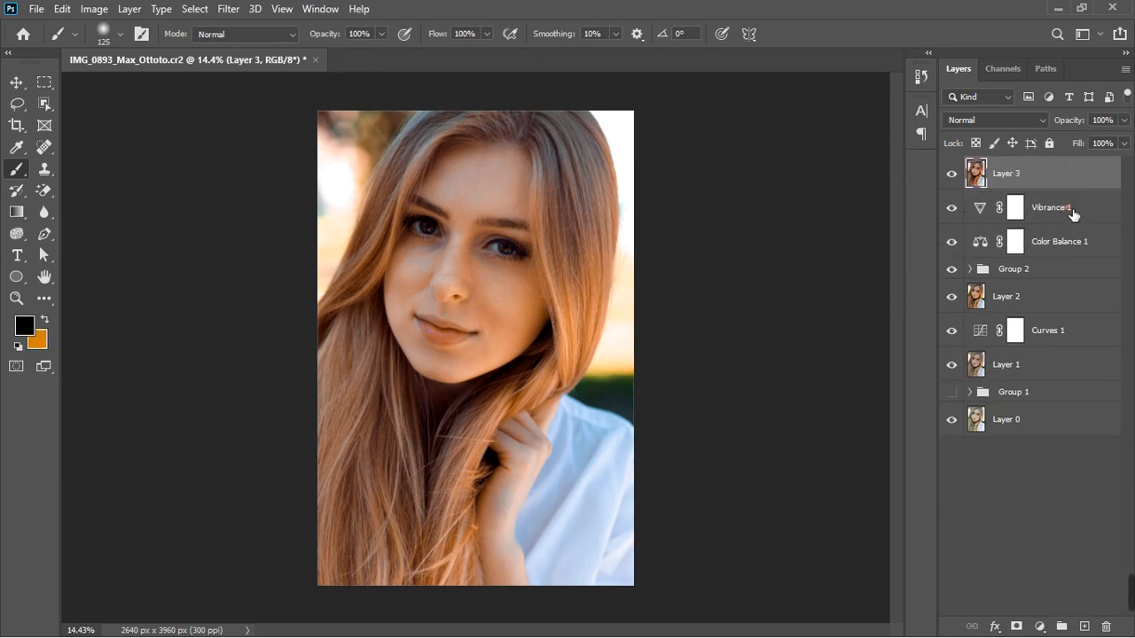
click(1073, 213)
shift+click(1063, 255)
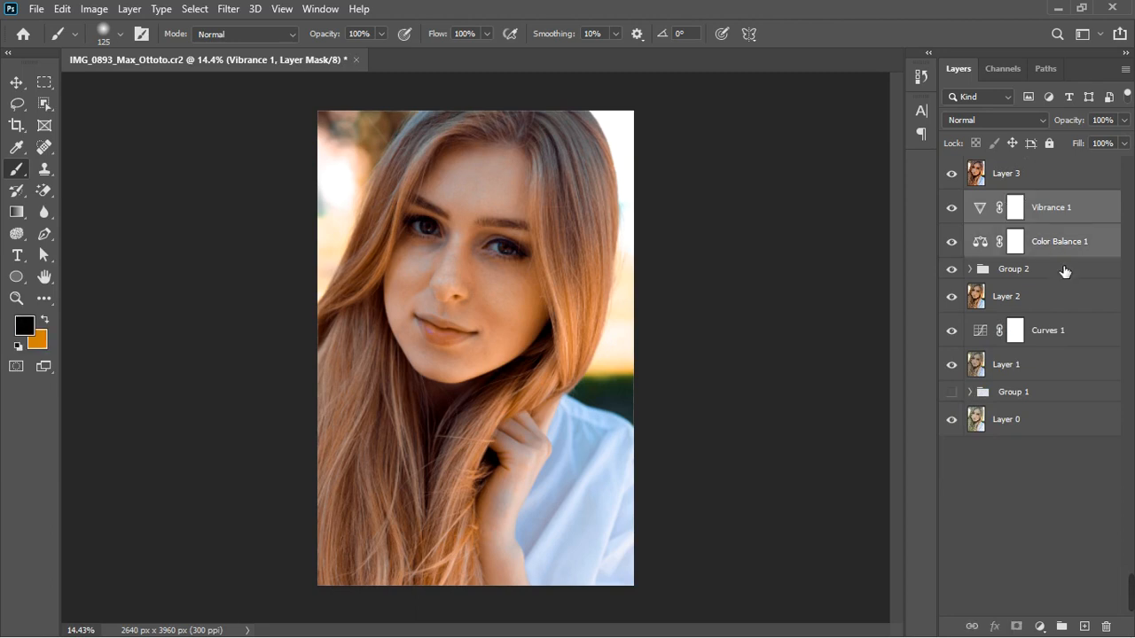
shift+click(1067, 270)
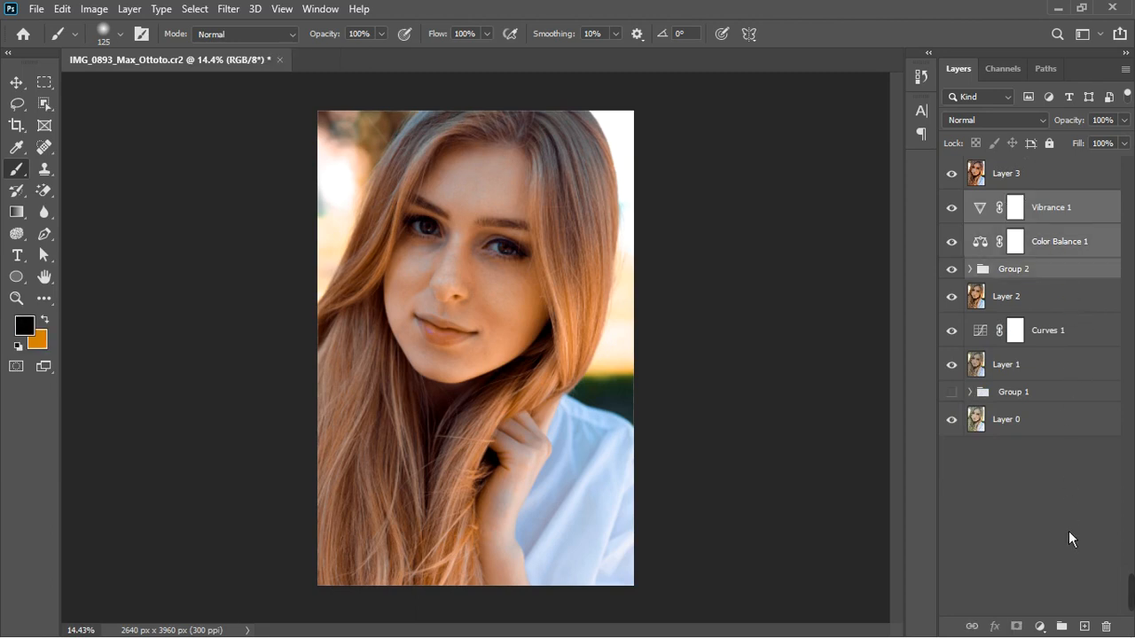
click(1061, 626)
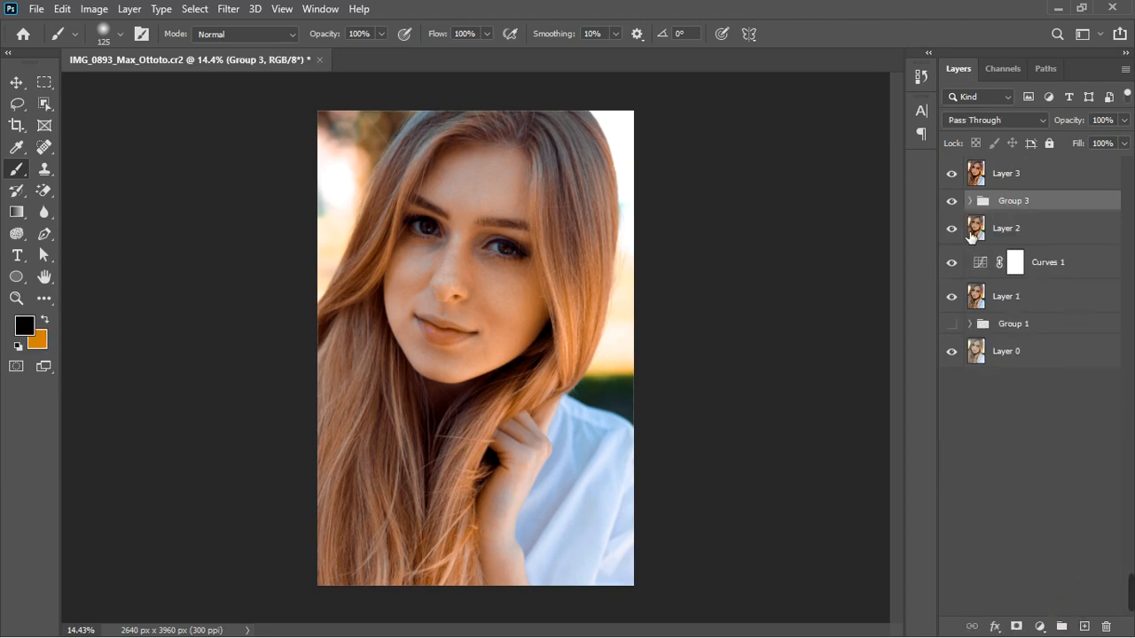
Hide Group 3, Layer 2, Curves 1 and Layer 1, toggling Layer 3 to compare before and after
click(954, 202)
click(952, 174)
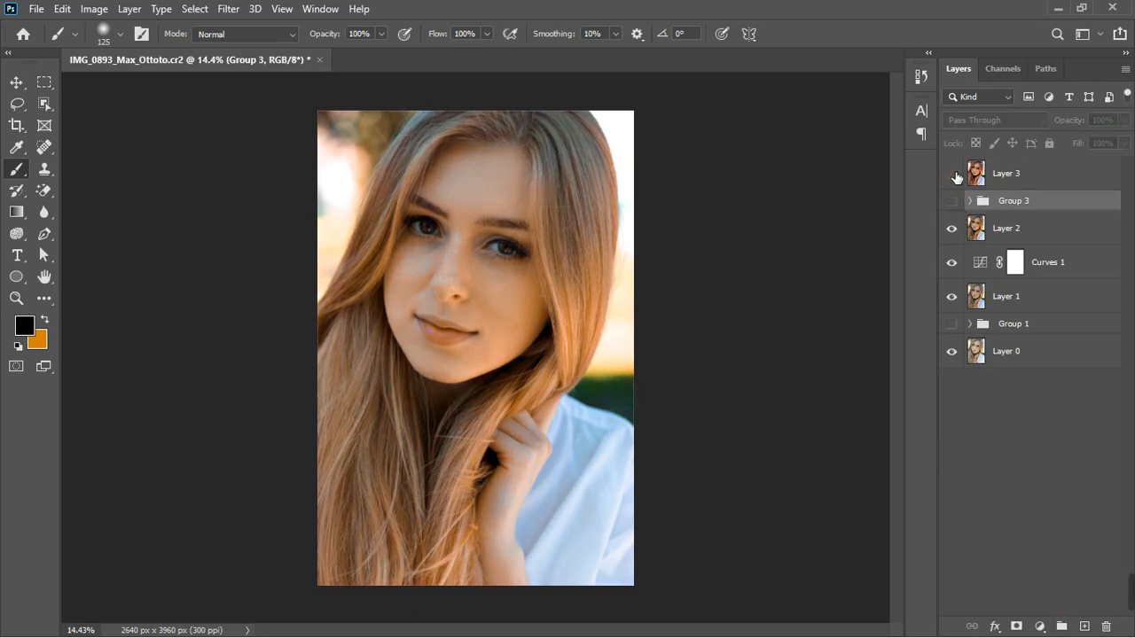
click(951, 174)
click(952, 229)
click(952, 262)
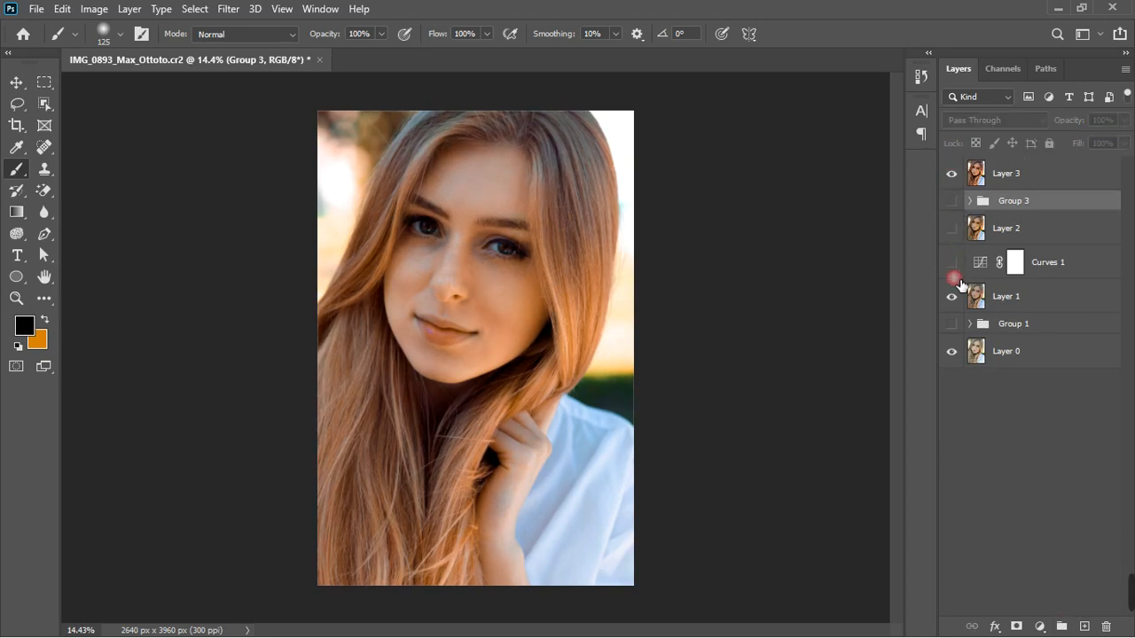
click(951, 296)
click(953, 174)
click(953, 174)
scroll(473, 263, down, 2)
scroll(476, 263, up, 2)
click(953, 174)
click(953, 174)
scroll(619, 273, up, 1)
Add a Curves adjustment layer above Layer 3 and lift the RGB curve's midpoint slightly
click(1039, 177)
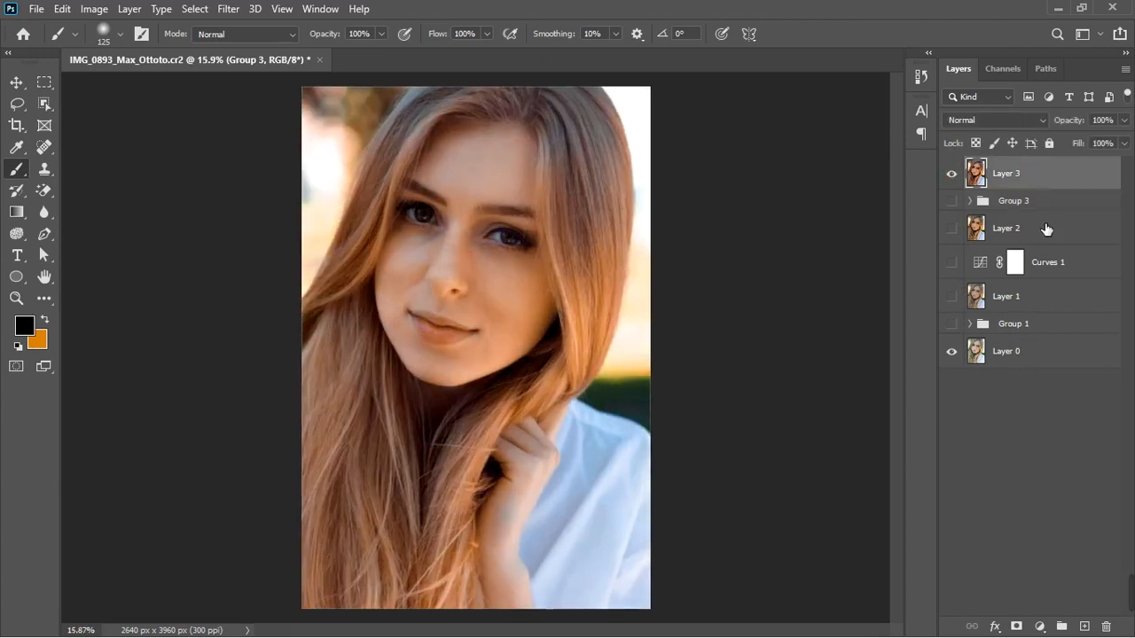
click(1038, 623)
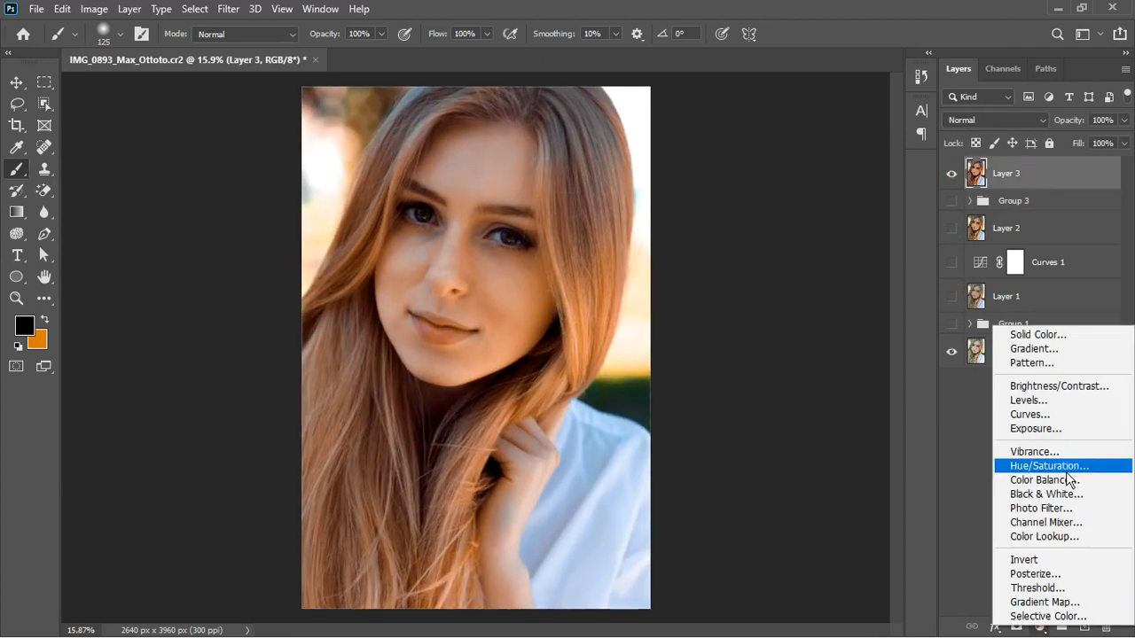
click(1073, 415)
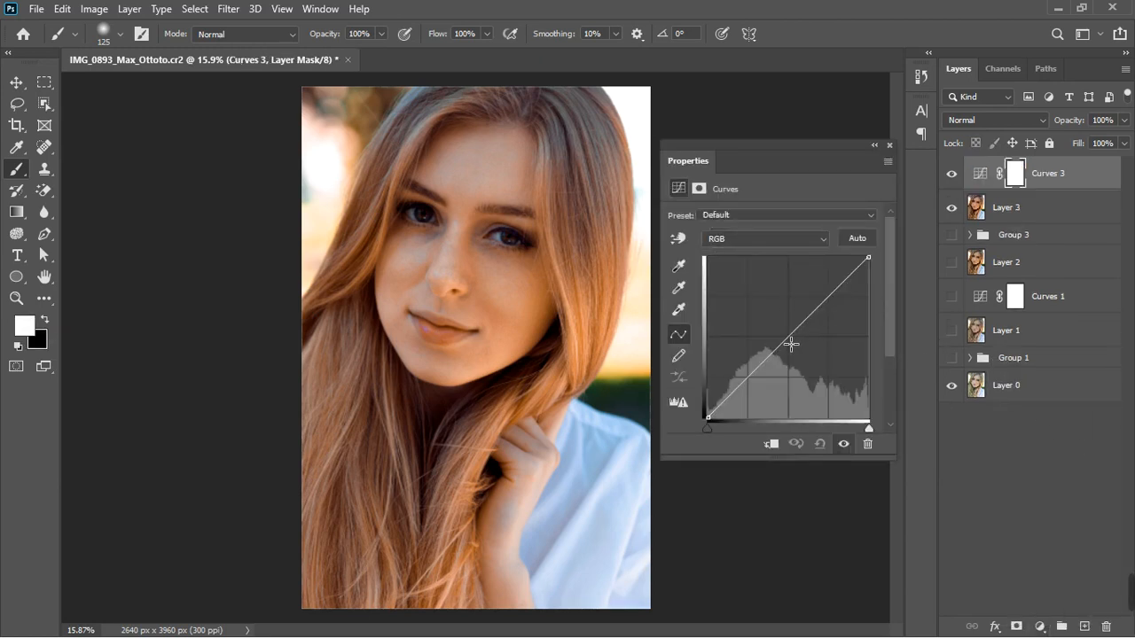
drag(791, 344, 790, 338)
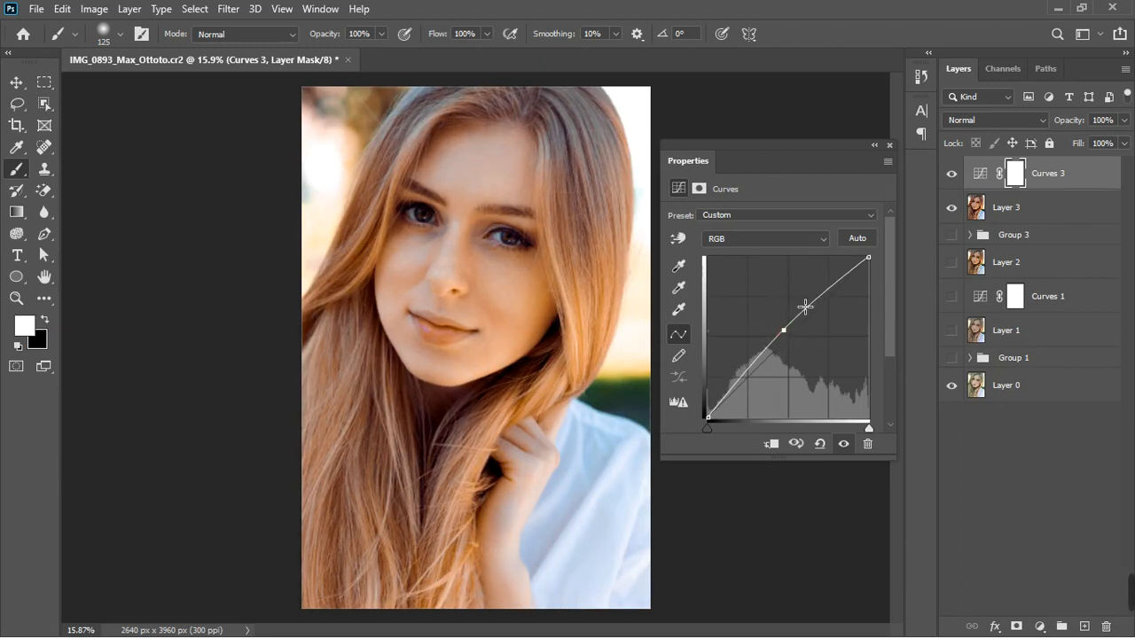
Invert the Curves 3 mask to black and paint it back in around the eyes with a white brush
click(889, 146)
key(ctrl+i)
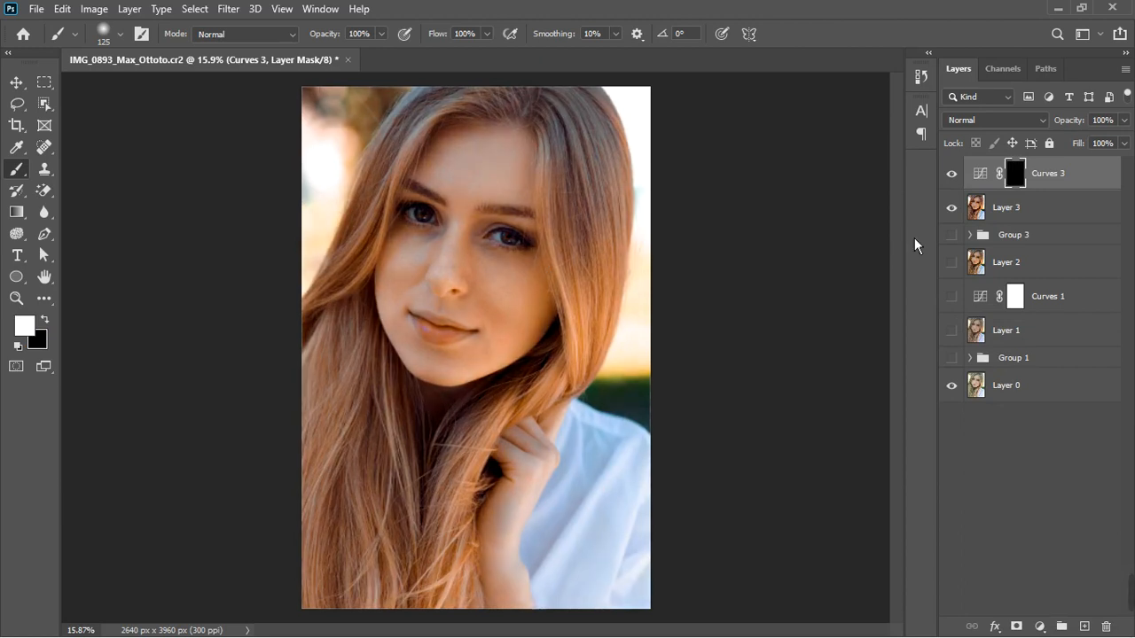
drag(505, 258, 512, 261)
key(bracketright)
key(bracketright)
key(bracketright)
key(bracketright)
drag(437, 228, 450, 231)
drag(486, 265, 518, 258)
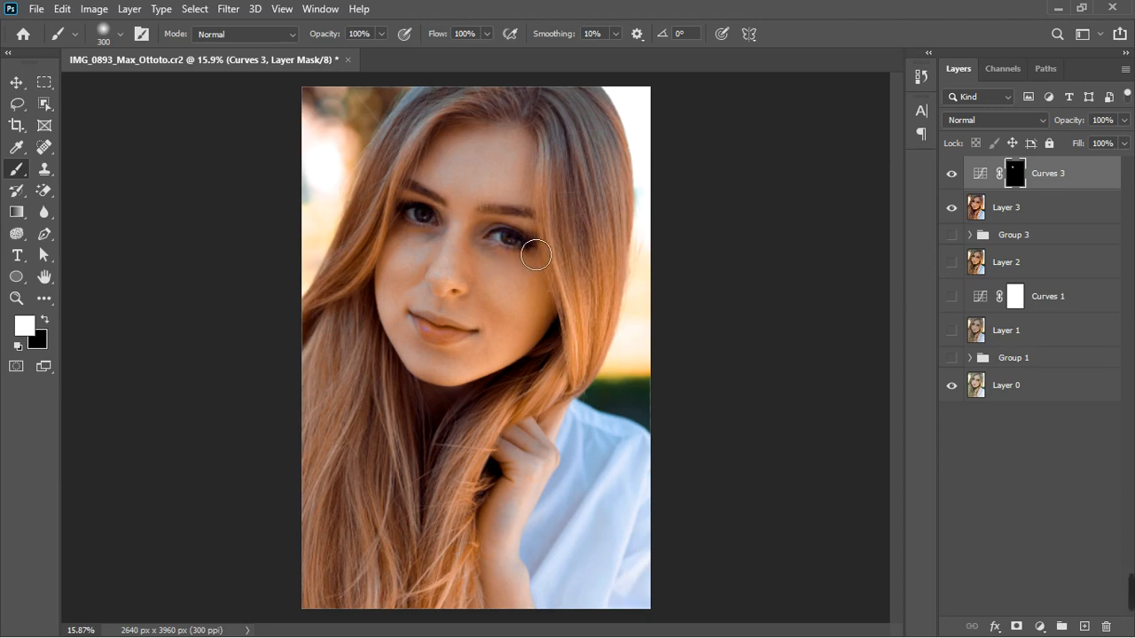
Enlarge the brush and paint the Curves 3 mask over the forehead, cheek, hand and hair
key(bracketright)
key(bracketright)
key(bracketright)
key(bracketright)
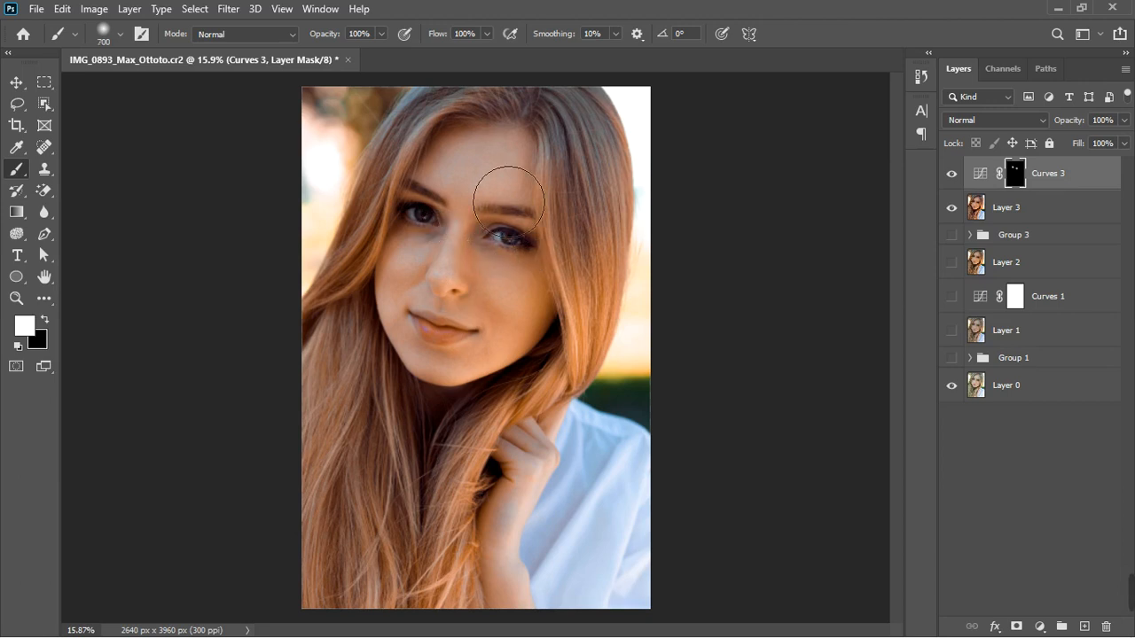
mouse_move(561, 196)
mouse_down()
mouse_move(572, 258)
mouse_move(524, 331)
mouse_move(503, 299)
mouse_move(461, 289)
mouse_move(462, 383)
mouse_move(531, 398)
mouse_move(565, 353)
mouse_up()
mouse_move(476, 178)
mouse_down()
mouse_move(428, 210)
mouse_move(381, 322)
mouse_up()
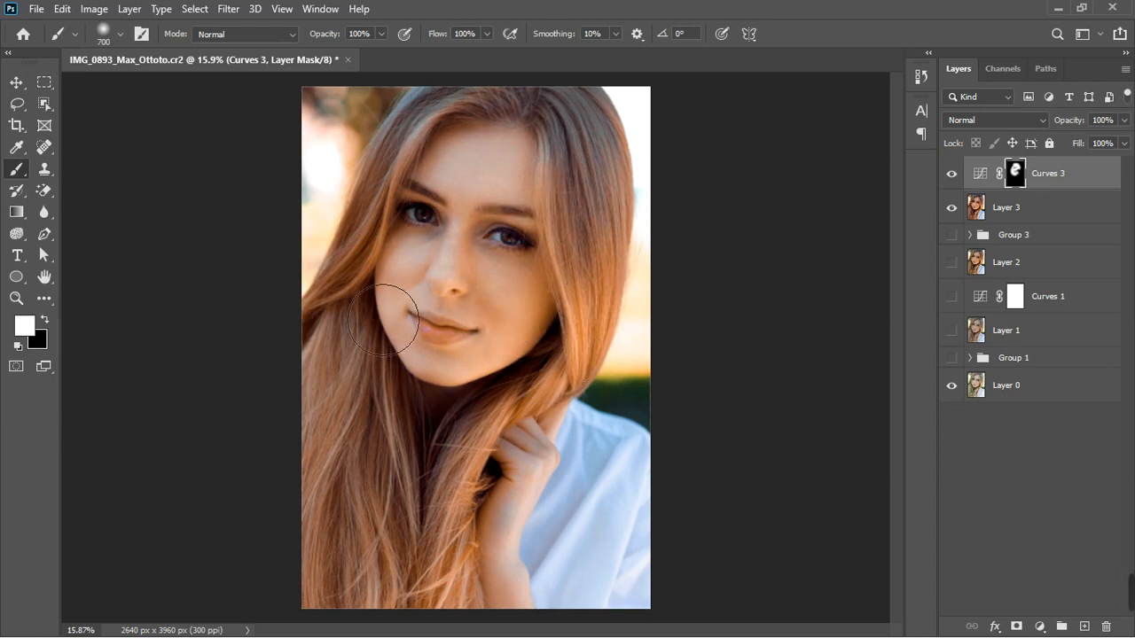
drag(413, 284, 419, 372)
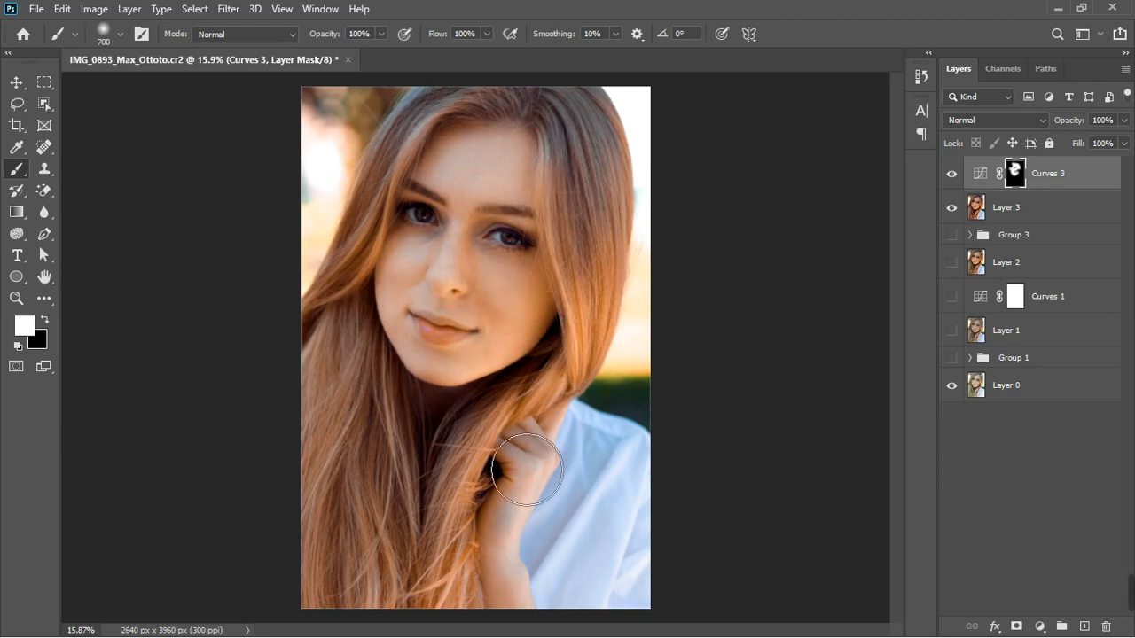
mouse_move(500, 480)
mouse_down()
mouse_move(536, 517)
mouse_move(540, 600)
mouse_up()
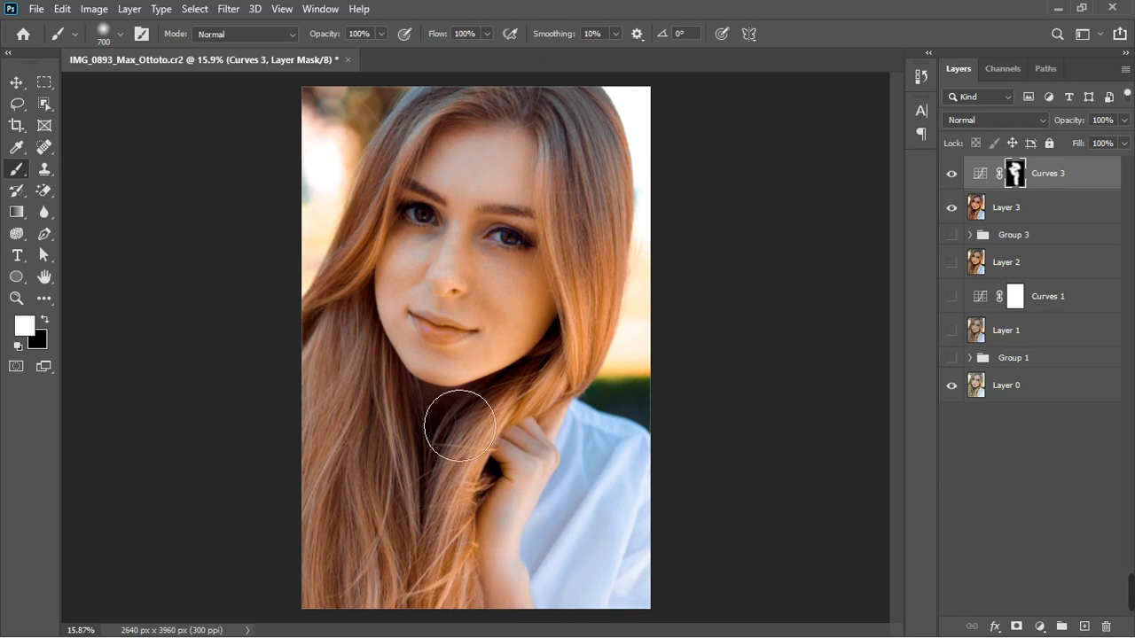
scroll(451, 418, down, 3)
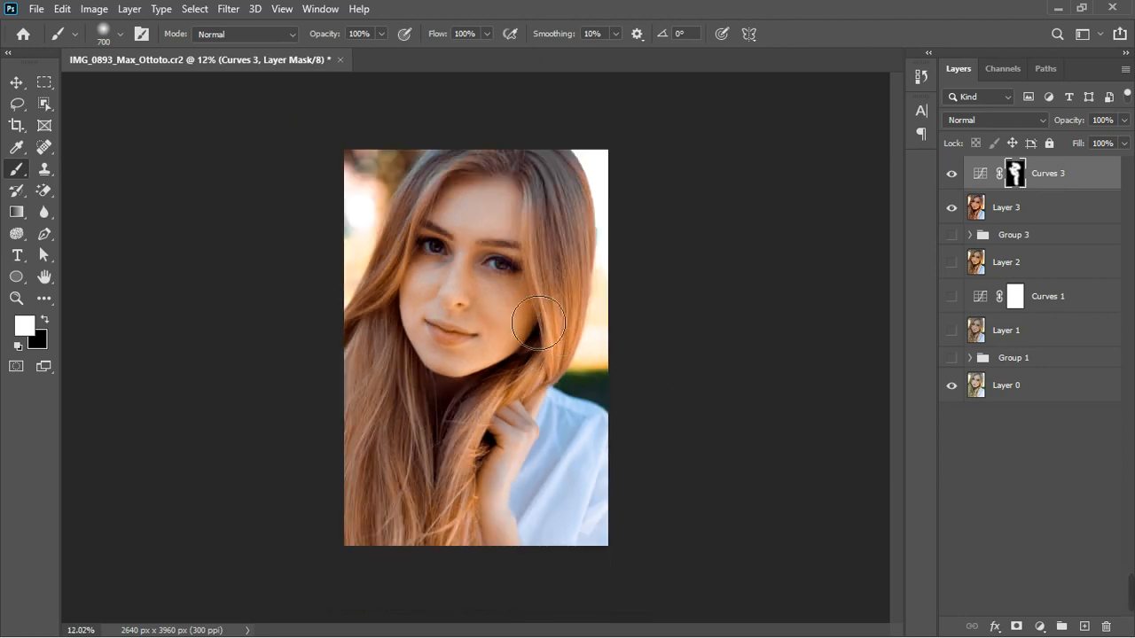
mouse_move(501, 242)
mouse_down()
mouse_move(565, 235)
mouse_move(531, 287)
mouse_move(549, 273)
mouse_move(530, 312)
mouse_up()
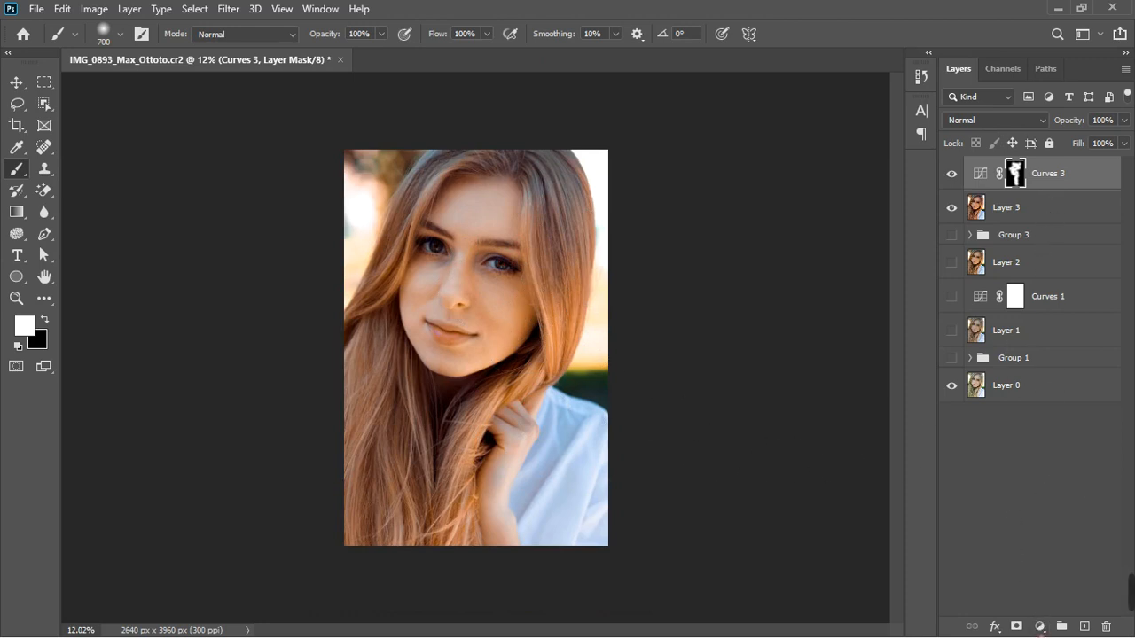
Add a Hue/Saturation adjustment layer with Hue -14 and Saturation +22
click(1043, 628)
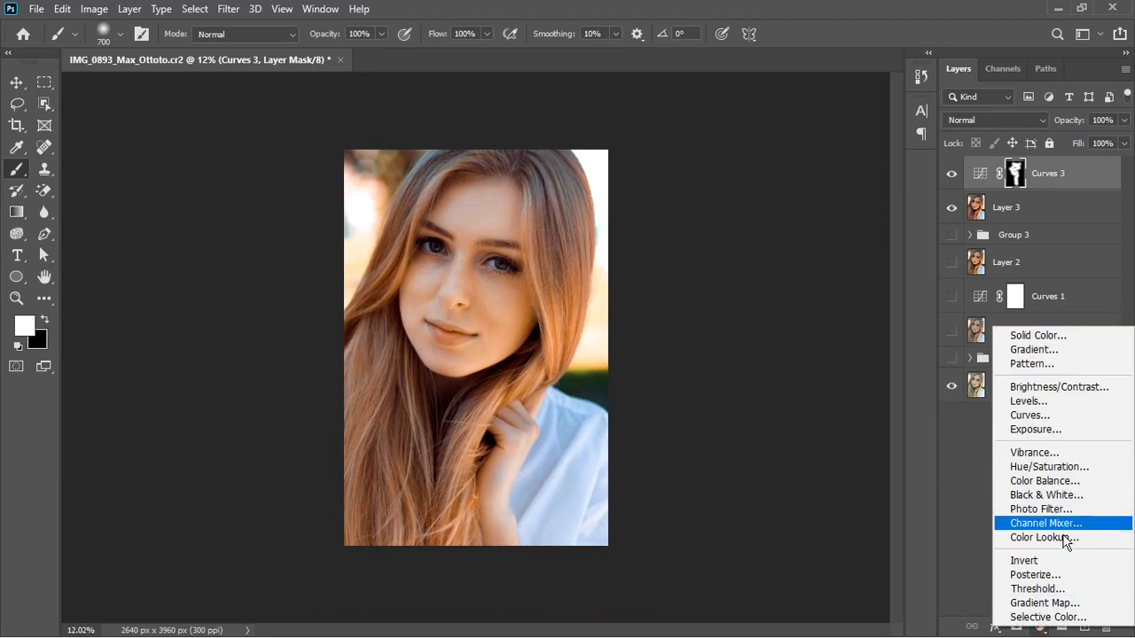
click(1055, 468)
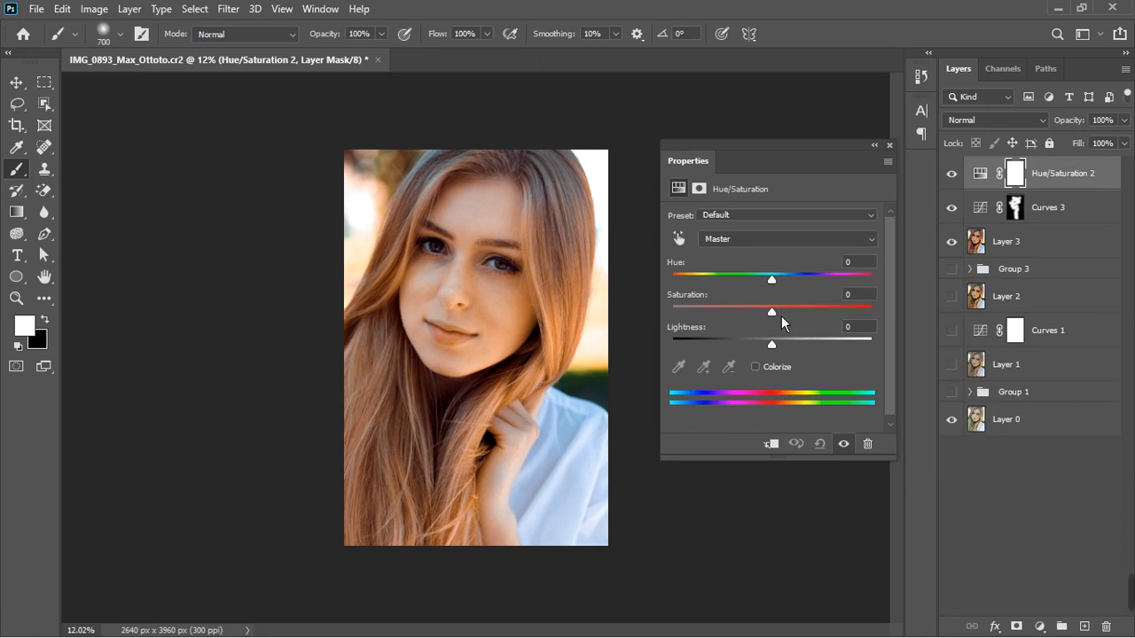
drag(781, 315, 817, 315)
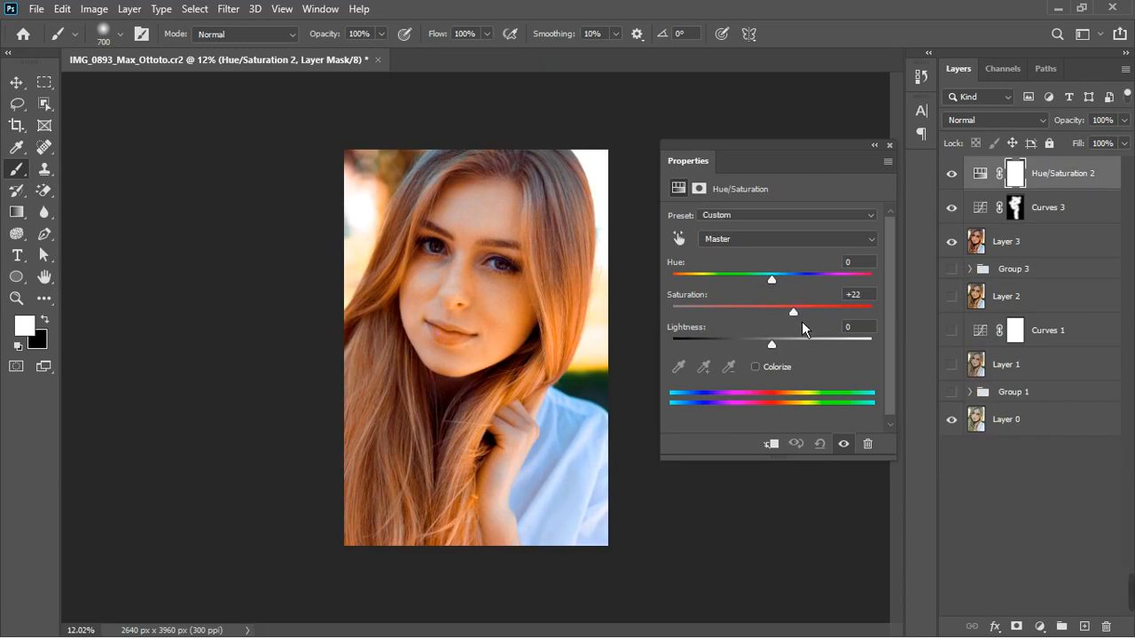
drag(778, 290, 766, 289)
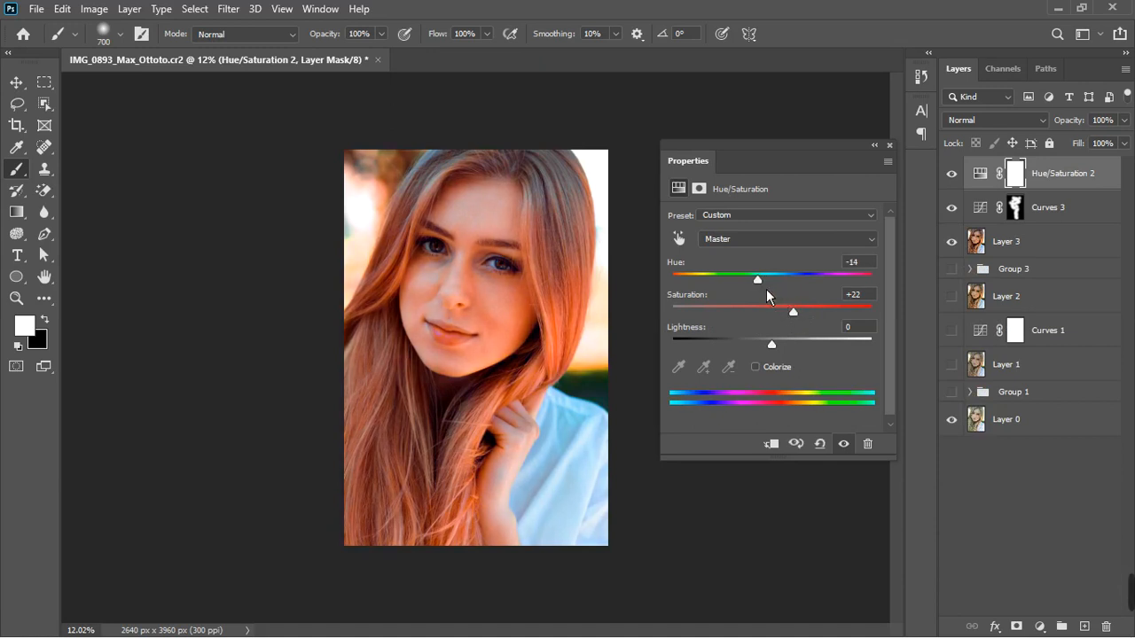
Invert the Hue/Saturation 2 mask and paint it back in over the lips with a smaller brush
click(889, 146)
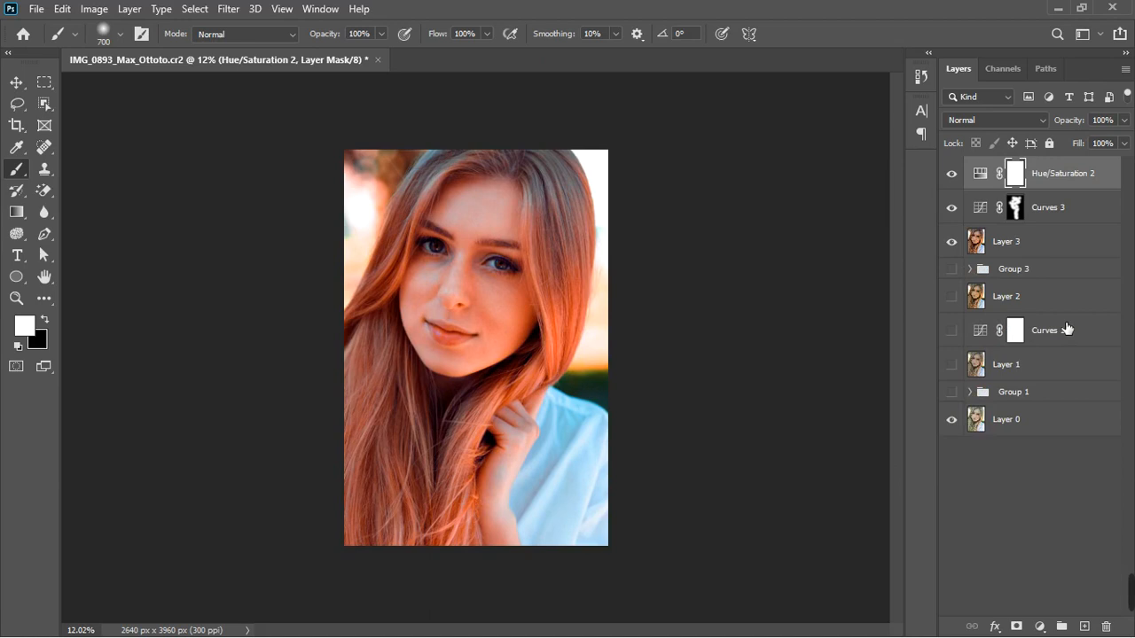
key(ctrl+i)
scroll(483, 325, up, 5)
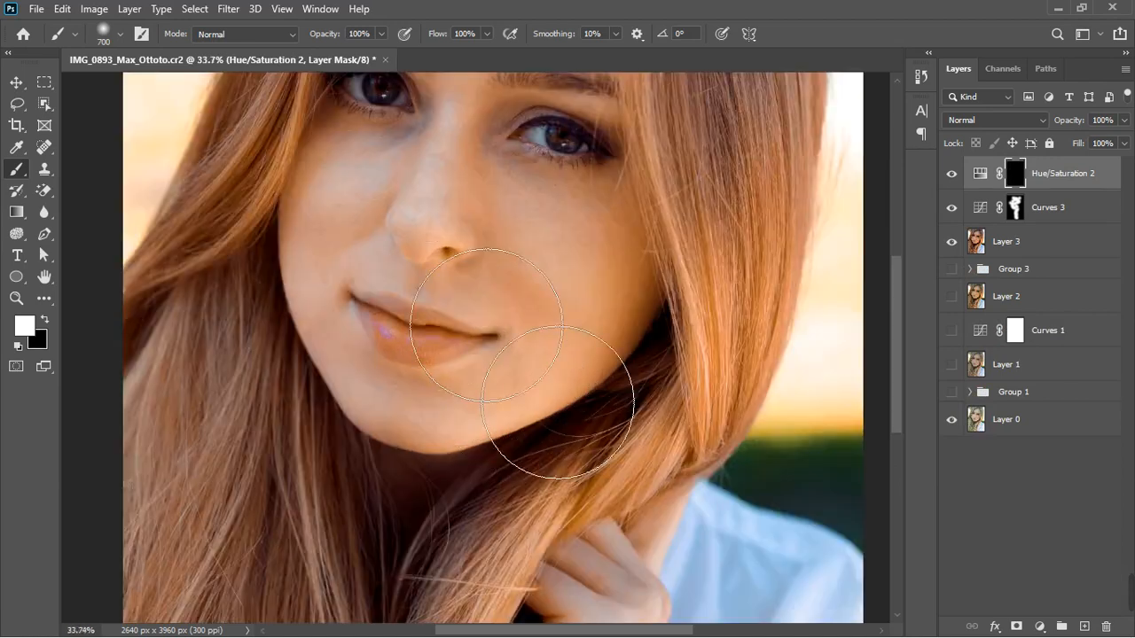
key(bracketleft)
key(bracketleft)
key(bracketleft)
key(bracketleft)
key(bracketleft)
key(bracketleft)
key(bracketleft)
key(bracketleft)
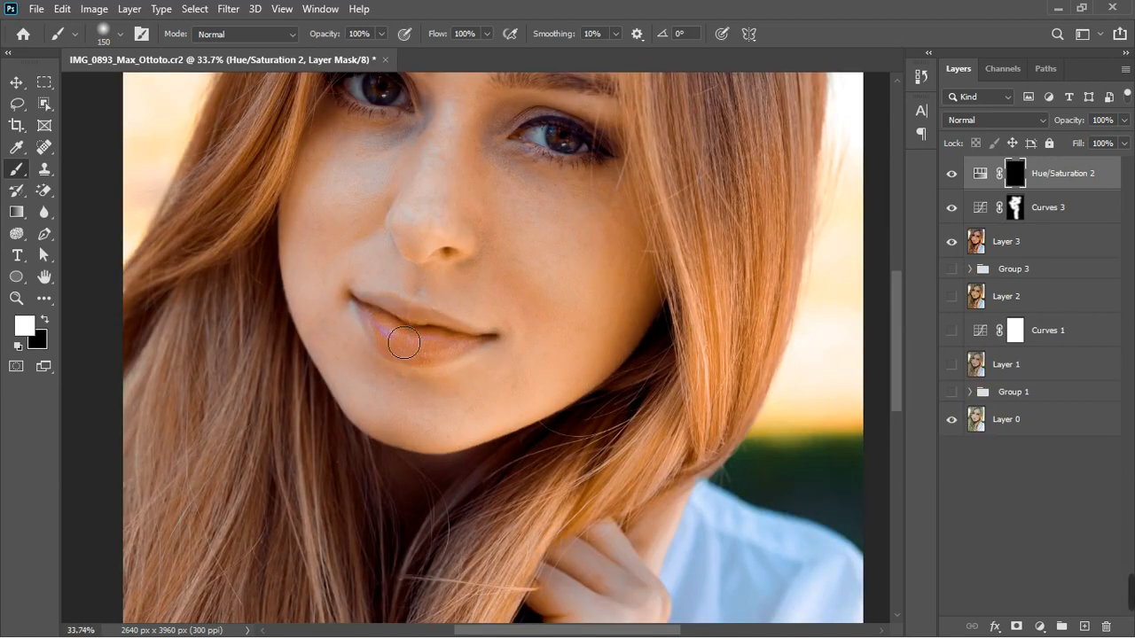
key(bracketright)
drag(403, 343, 482, 359)
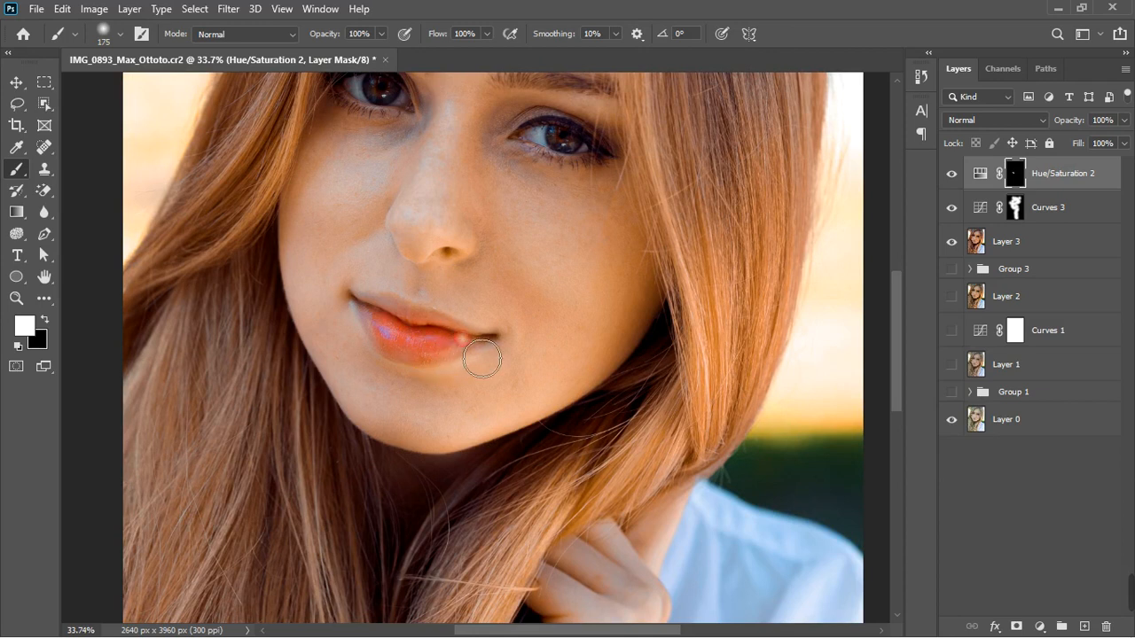
scroll(426, 333, up, 2)
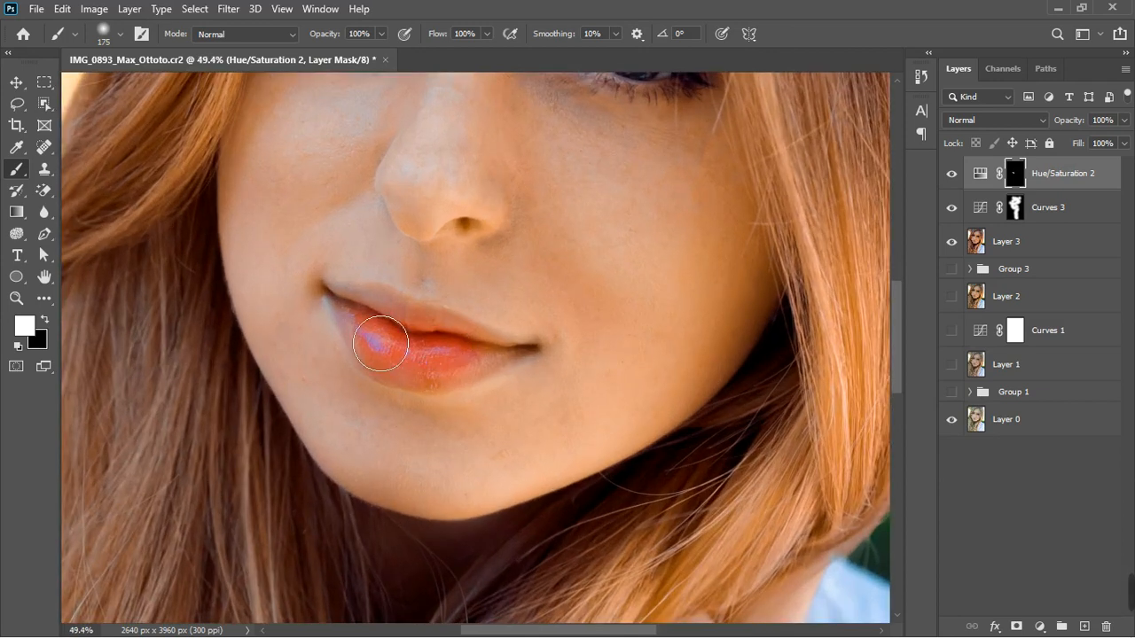
key(bracketleft)
key(bracketleft)
mouse_move(391, 330)
mouse_down()
mouse_move(526, 369)
mouse_move(439, 384)
mouse_move(452, 387)
mouse_move(355, 321)
mouse_move(515, 375)
mouse_up()
key(ctrl+0)
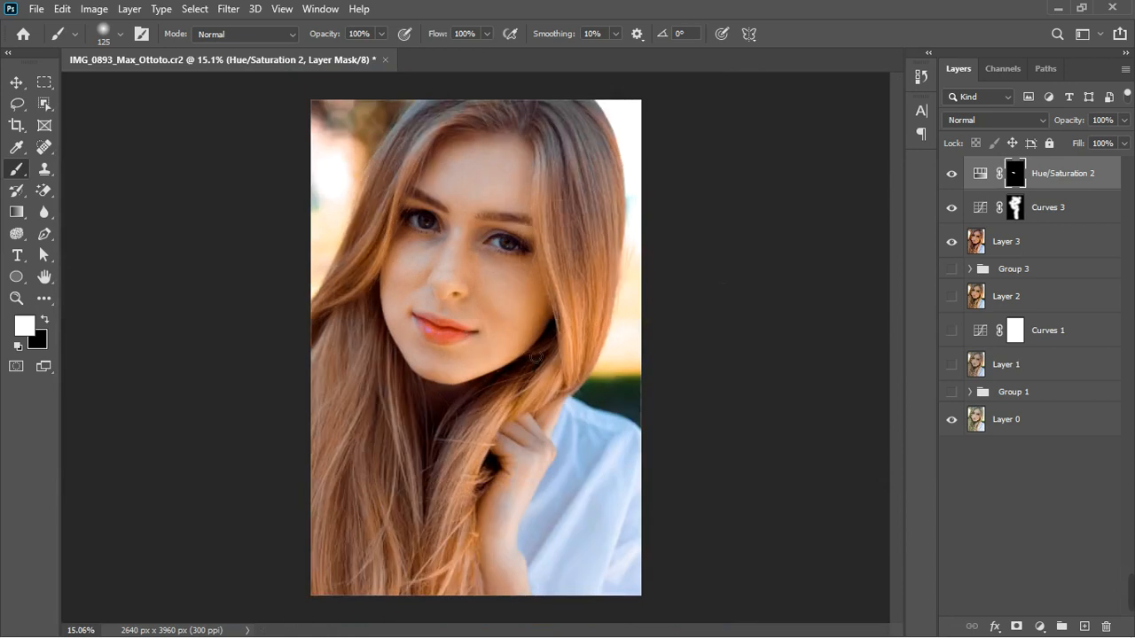
Add a second Hue/Saturation adjustment layer, trying Hue -7 and Saturation +30 before resetting it
click(1040, 627)
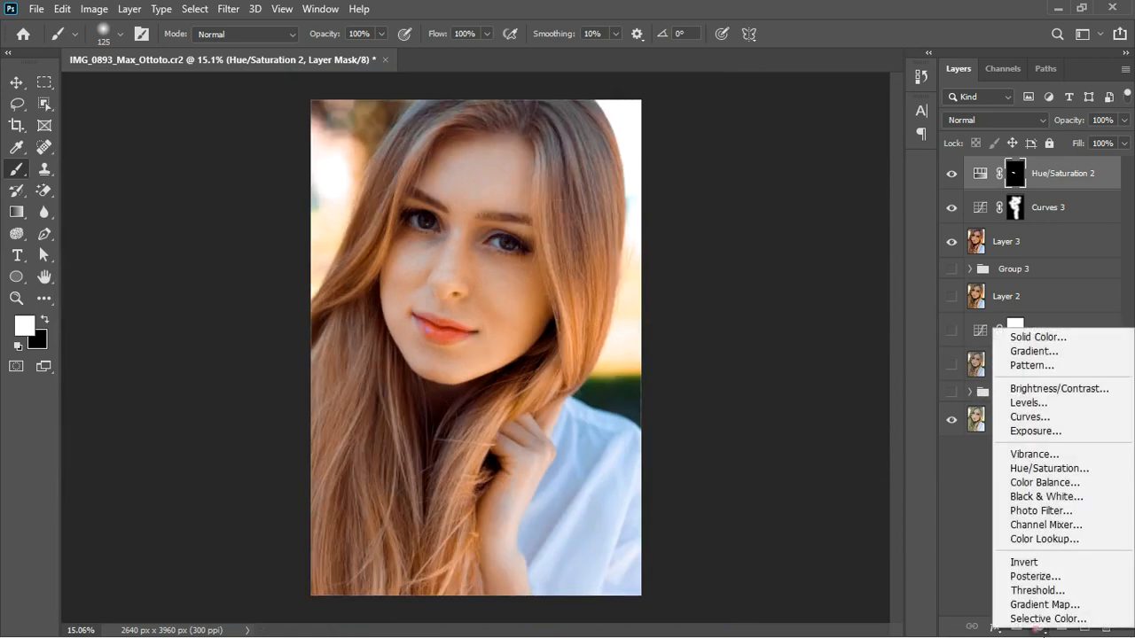
click(1055, 468)
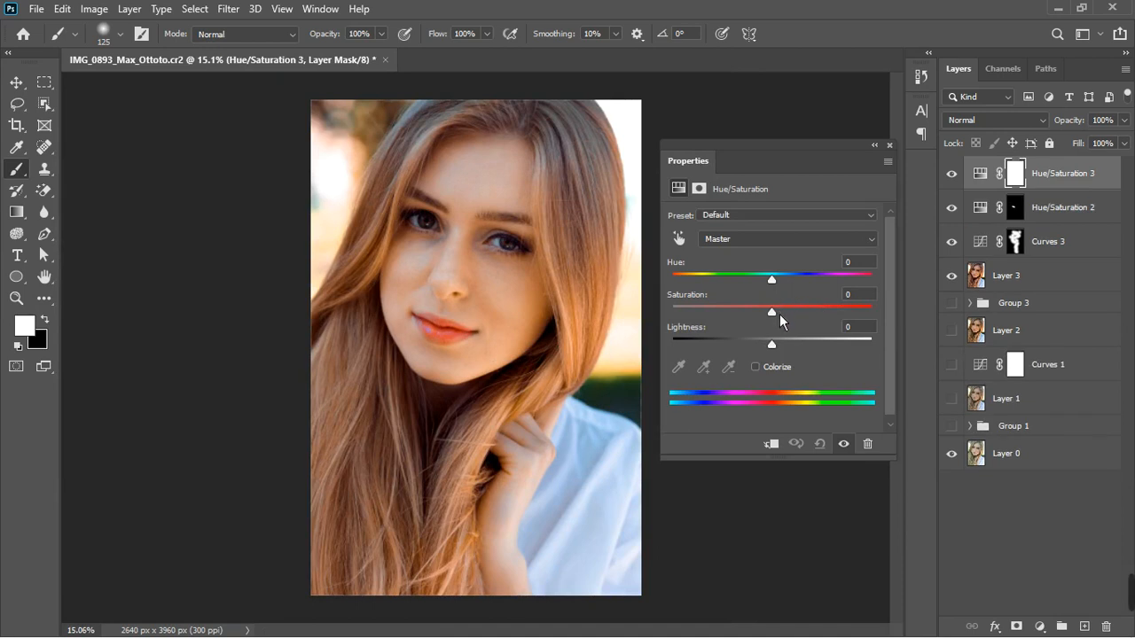
drag(782, 316, 771, 292)
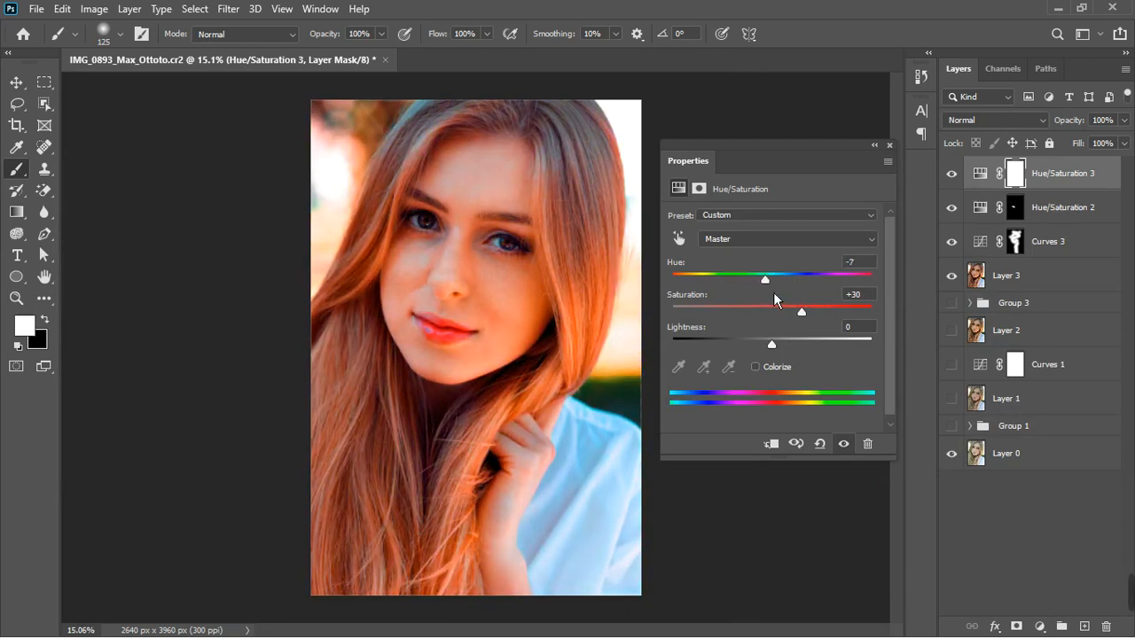
click(820, 443)
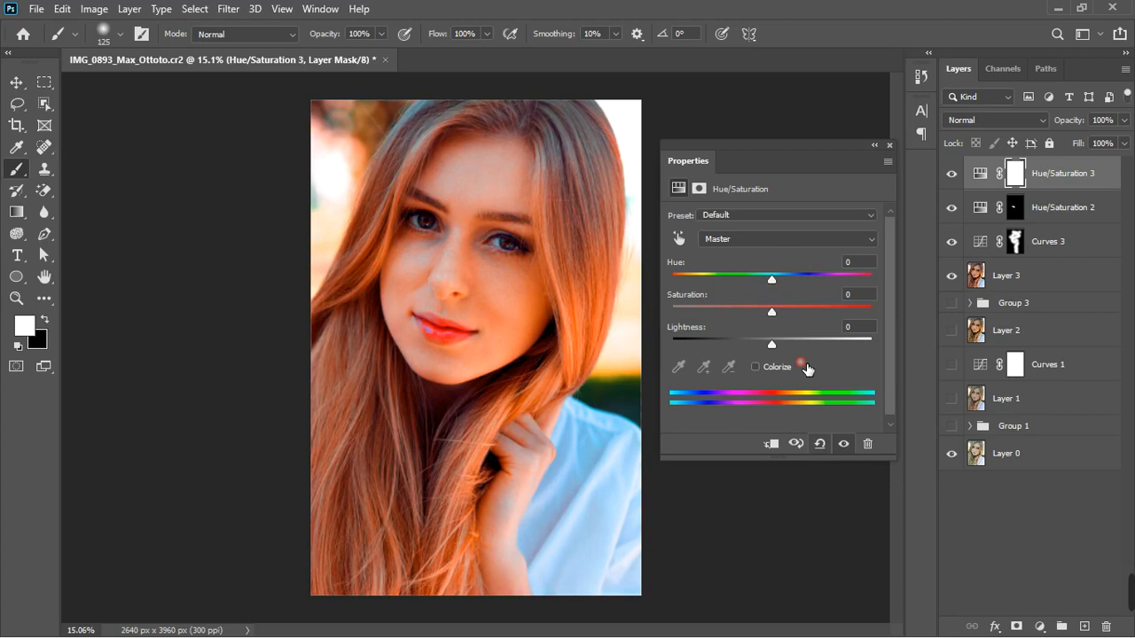
Adjust the saturation slider of the Hue/Saturation 3 layer slightly
click(783, 239)
click(745, 314)
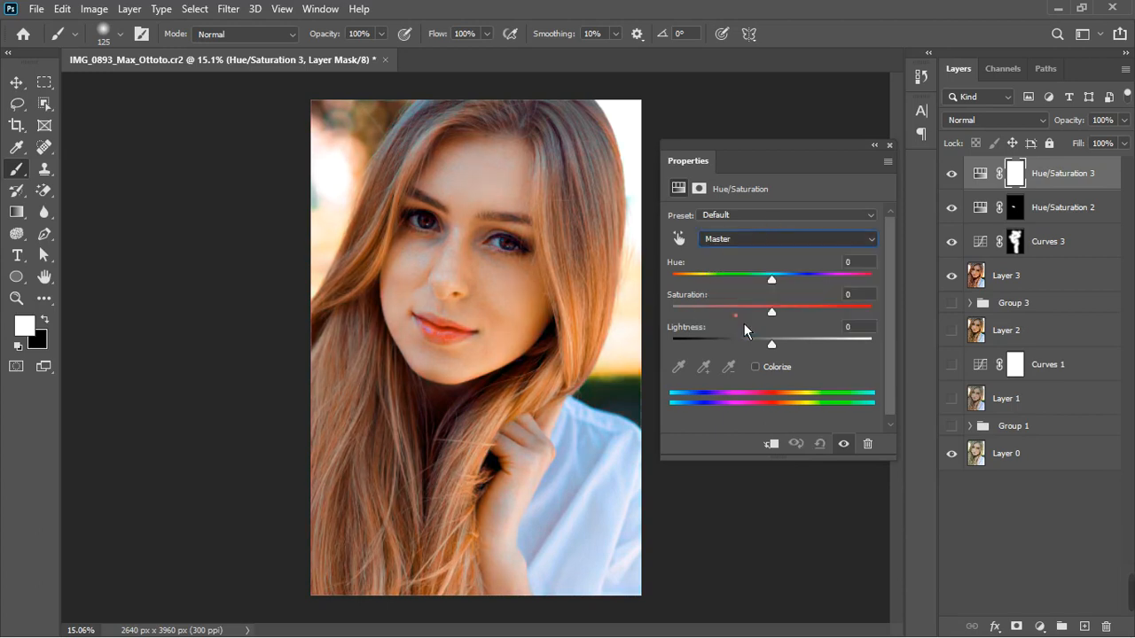
drag(821, 315, 847, 327)
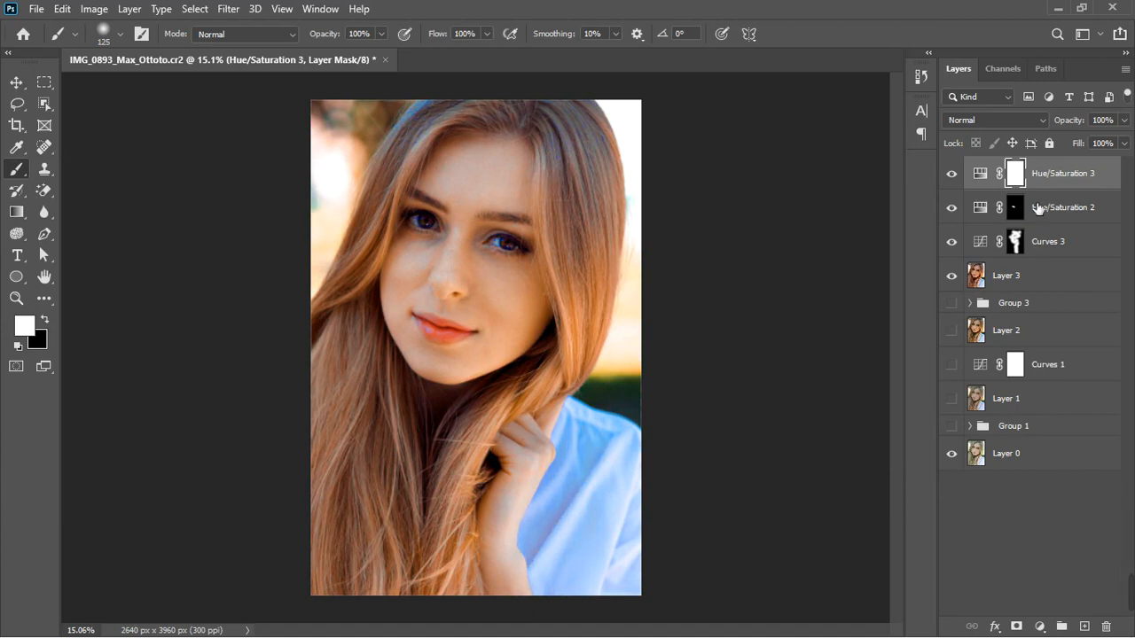
Invert the Hue/Saturation 3 mask and paint it back in over both irises
key(ctrl+i)
scroll(439, 205, up, 5)
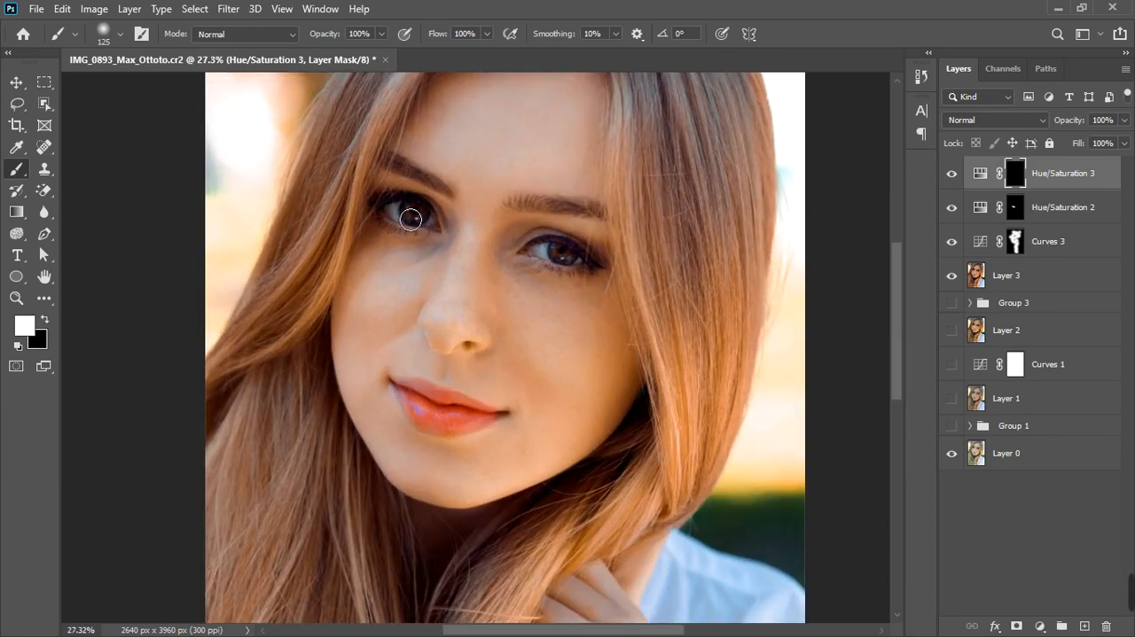
mouse_move(410, 218)
mouse_down()
mouse_move(435, 227)
mouse_move(417, 232)
mouse_move(438, 220)
mouse_move(443, 232)
mouse_up()
mouse_move(587, 264)
mouse_down()
mouse_move(537, 258)
mouse_move(573, 274)
mouse_up()
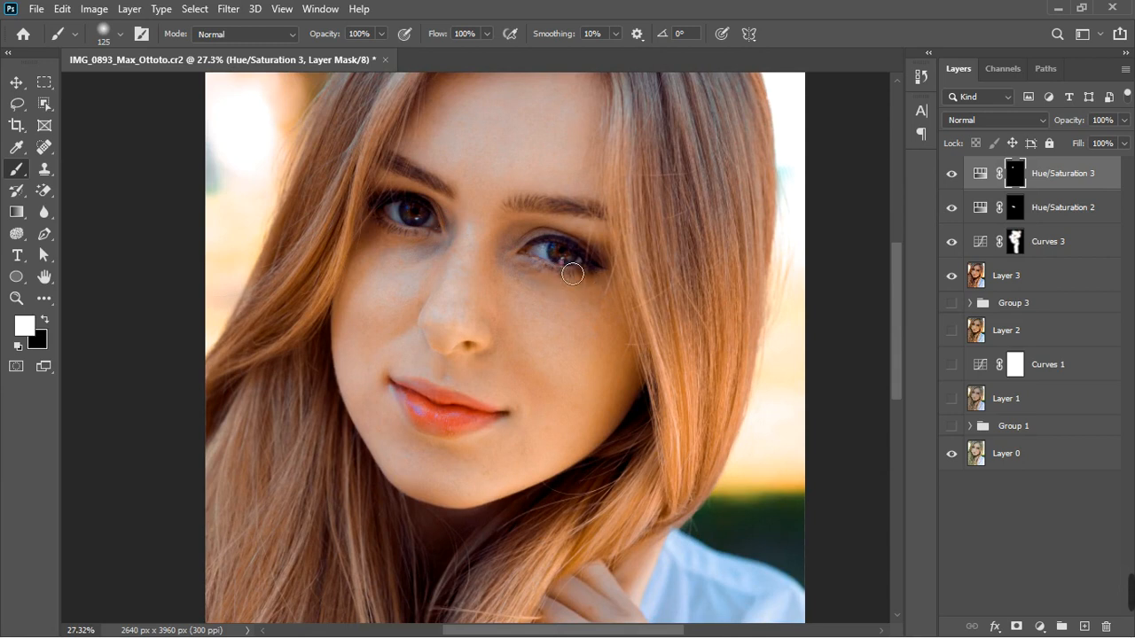
Set the Hue/Saturation 3 layer's opacity to 25%
click(1124, 121)
drag(1116, 155, 1073, 157)
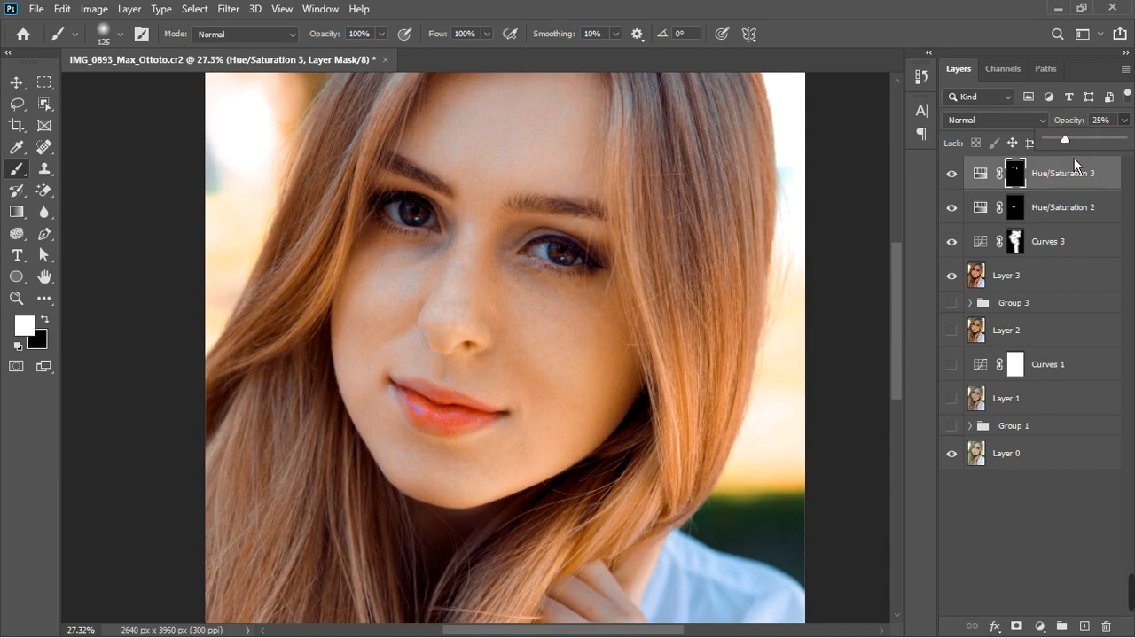
scroll(536, 360, down, 5)
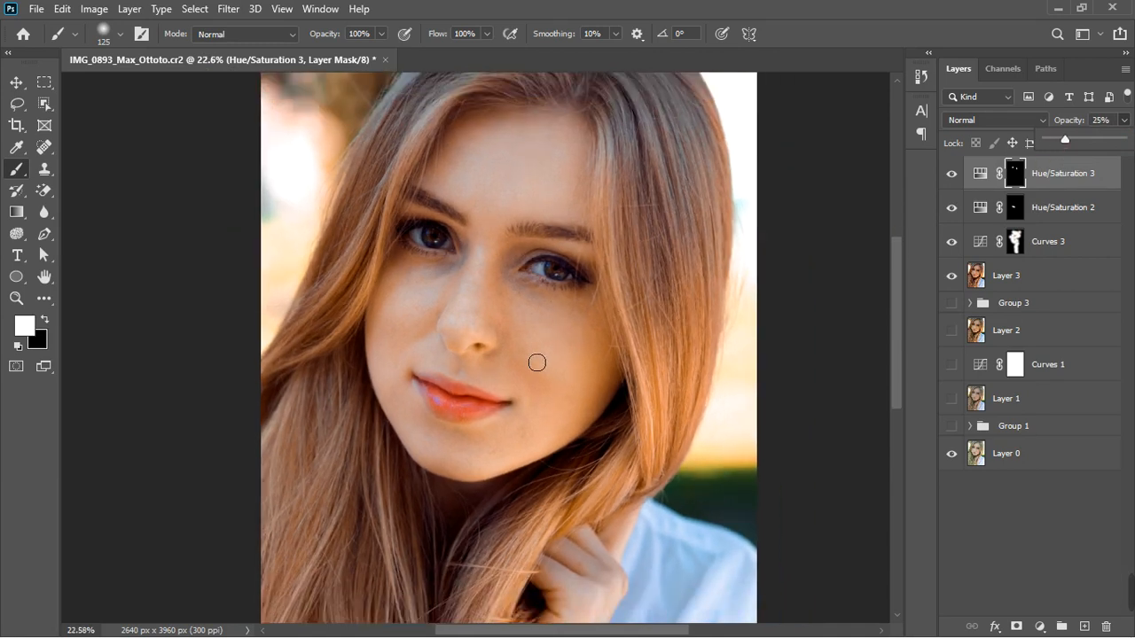
scroll(568, 315, up, 2)
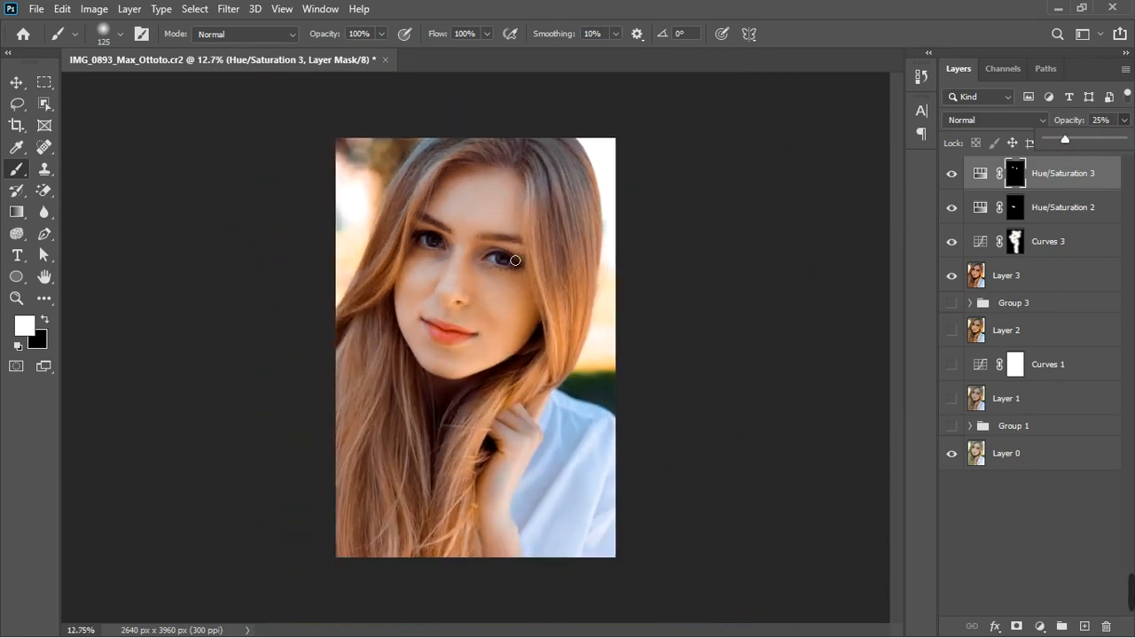
Set the Hue/Saturation 2 layer's opacity to 79%
click(1106, 203)
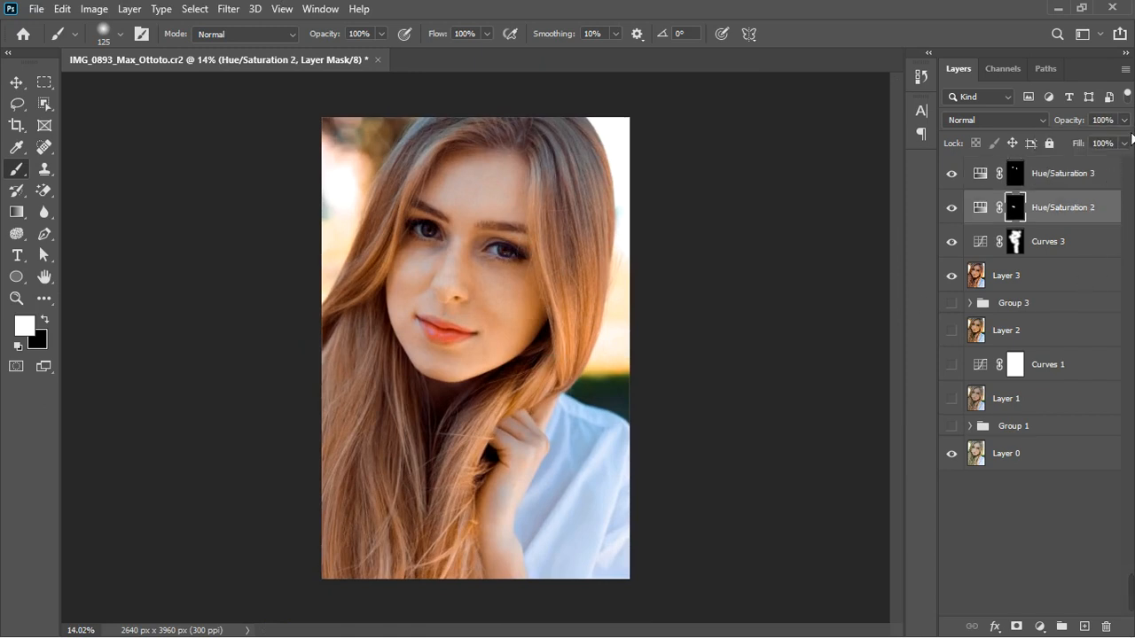
click(1126, 121)
drag(1127, 141, 1117, 156)
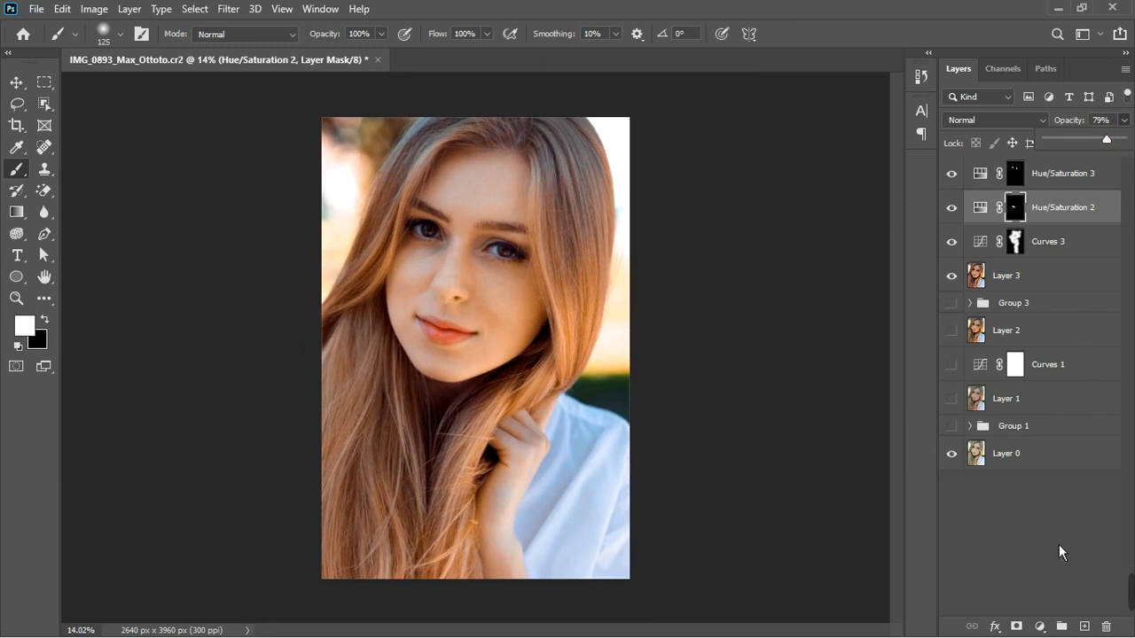
Add an Exposure adjustment layer above Hue/Saturation 2 and set its Gamma Correction to 0.84
click(1040, 627)
click(1066, 440)
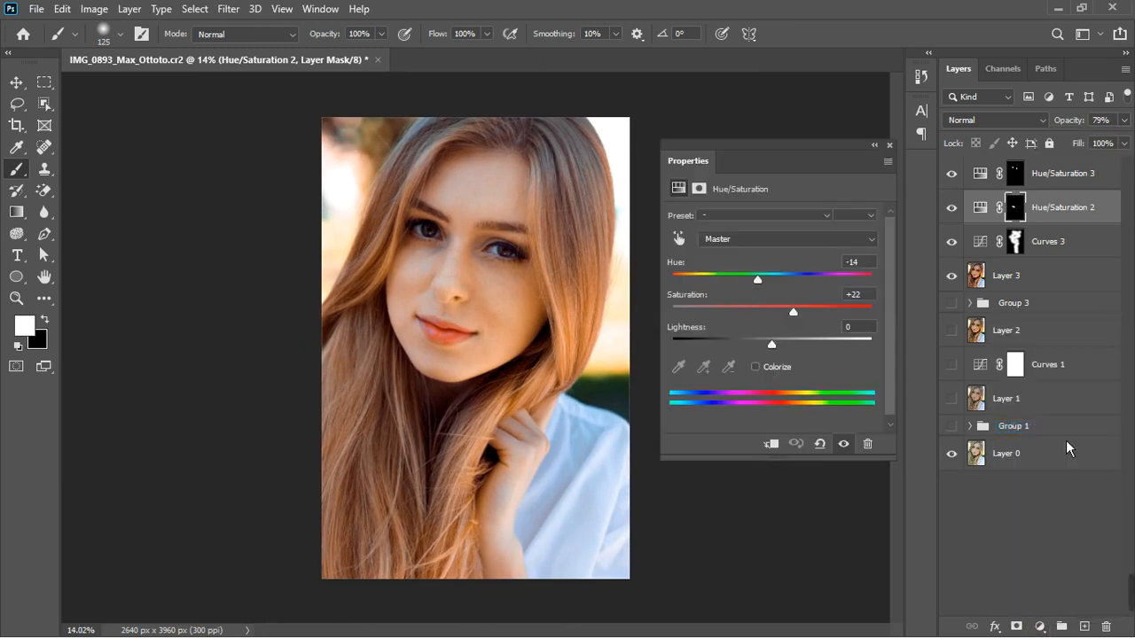
drag(788, 329, 784, 329)
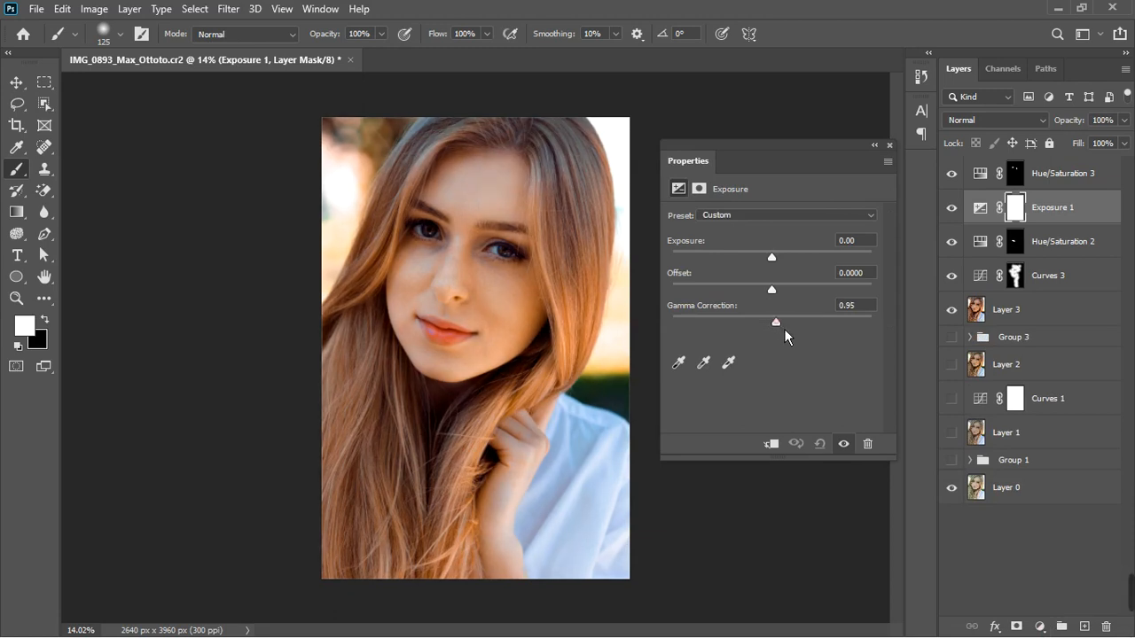
click(844, 445)
click(844, 445)
drag(786, 327, 796, 325)
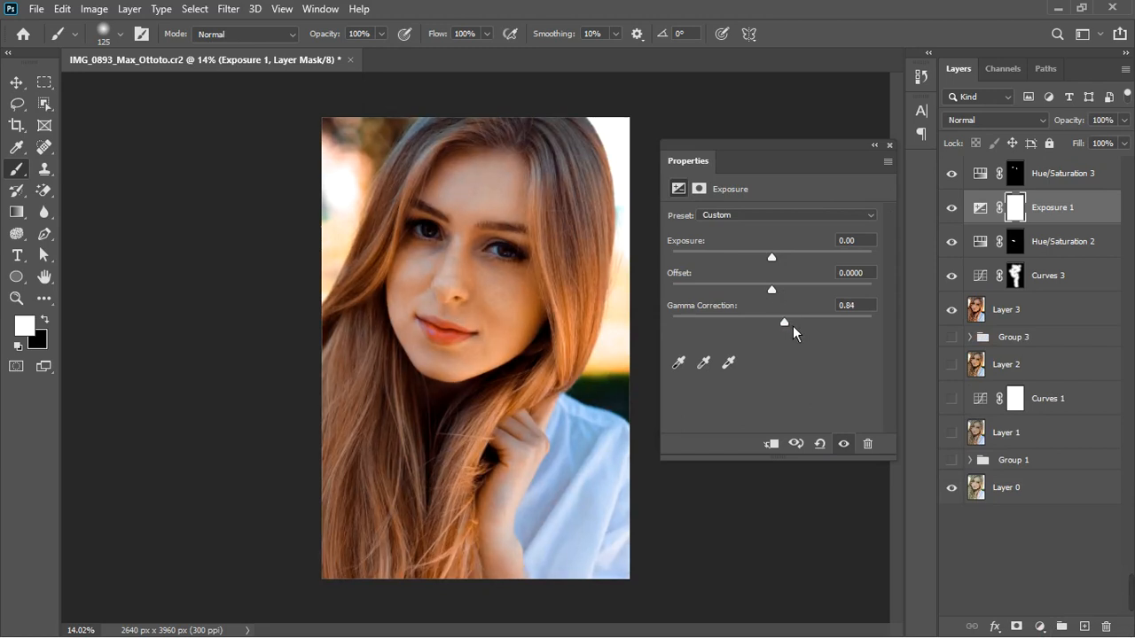
Invert the Exposure 1 mask and paint it back in with a 1100 px brush near the lower edge
click(1022, 208)
key(ctrl+i)
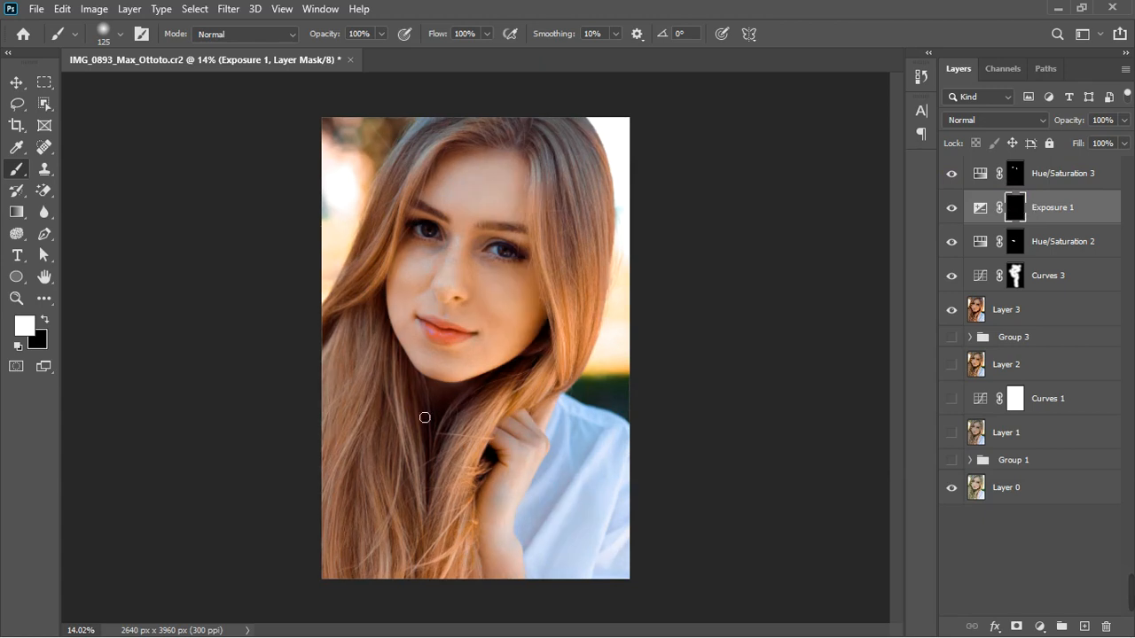
key(bracketright)
key(bracketright)
key(bracketright)
key(bracketright)
key(bracketright)
key(bracketright)
key(bracketright)
key(bracketright)
key(bracketright)
key(bracketright)
key(bracketright)
key(bracketright)
drag(626, 590, 654, 462)
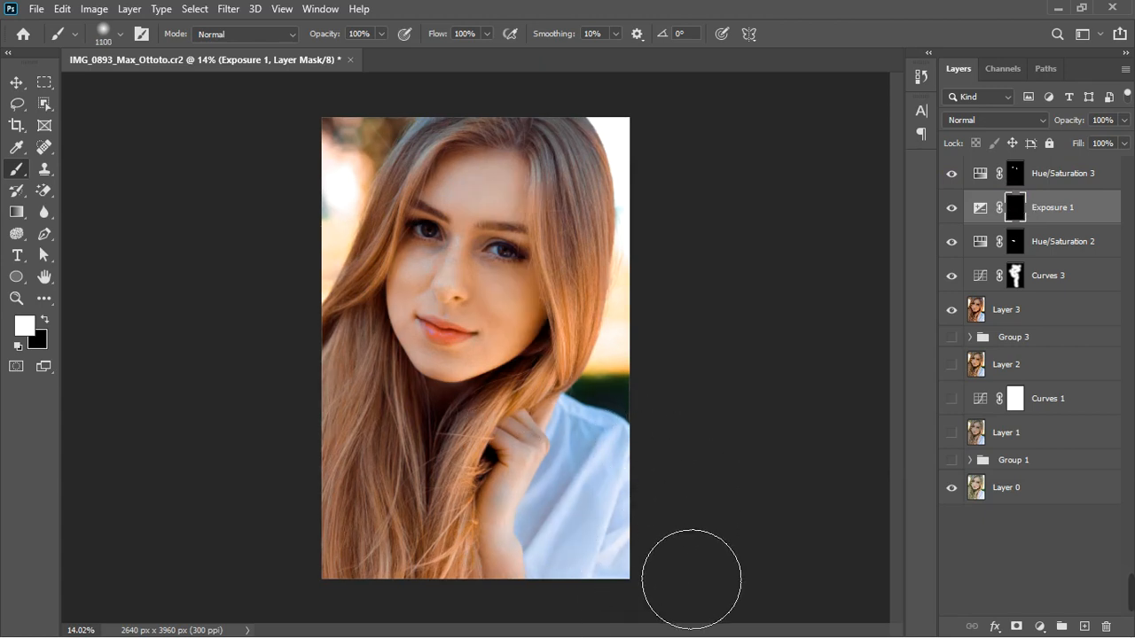
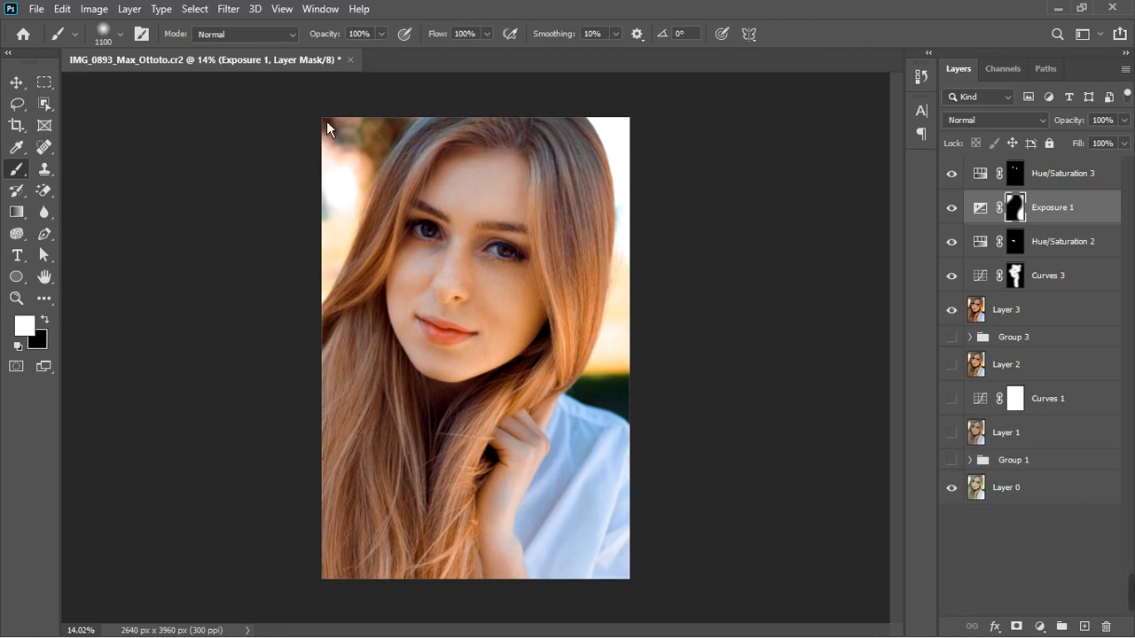
Paint more of the Exposure 1 mask back in over the lower-left hair with the 1100 px brush
key(f)
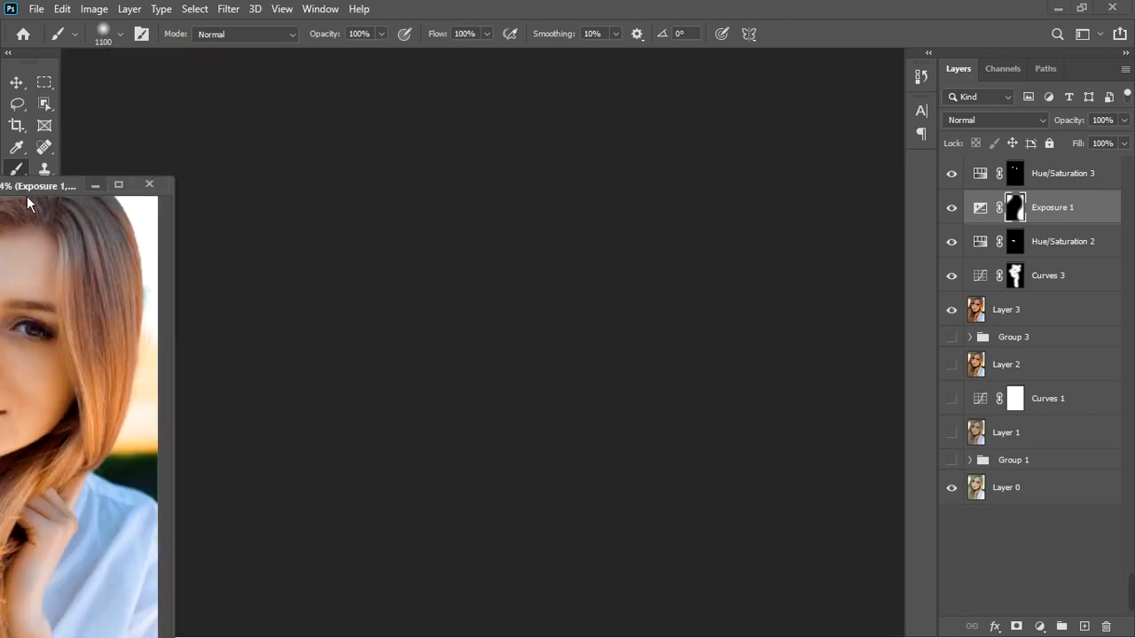
mouse_move(12, 189)
mouse_down()
mouse_move(446, 58)
mouse_move(530, 68)
mouse_up()
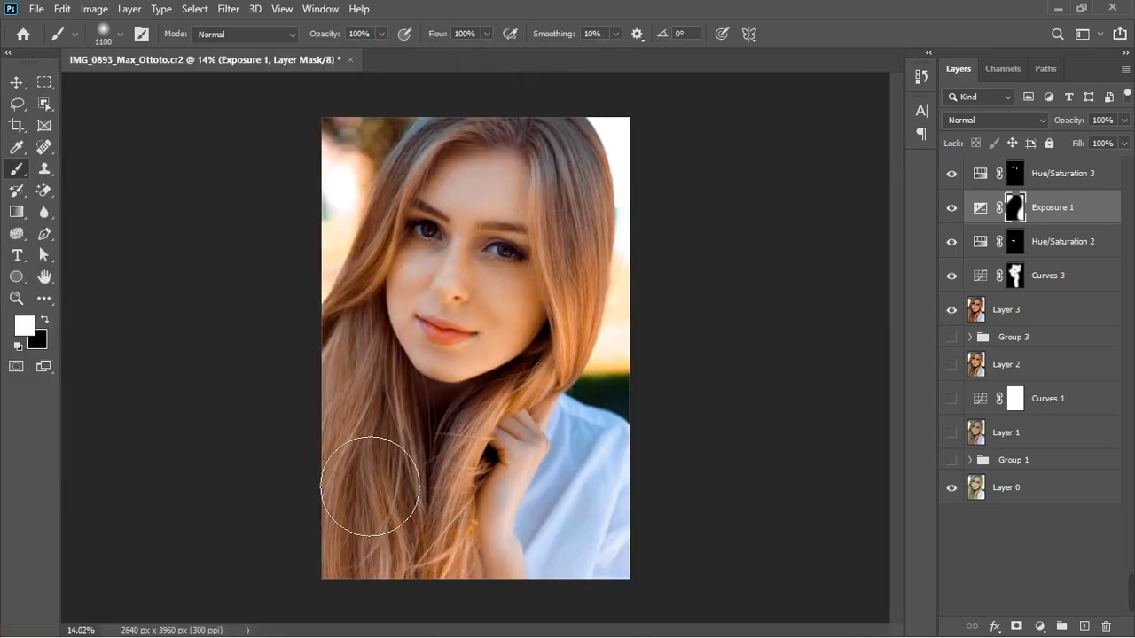
drag(354, 527, 370, 631)
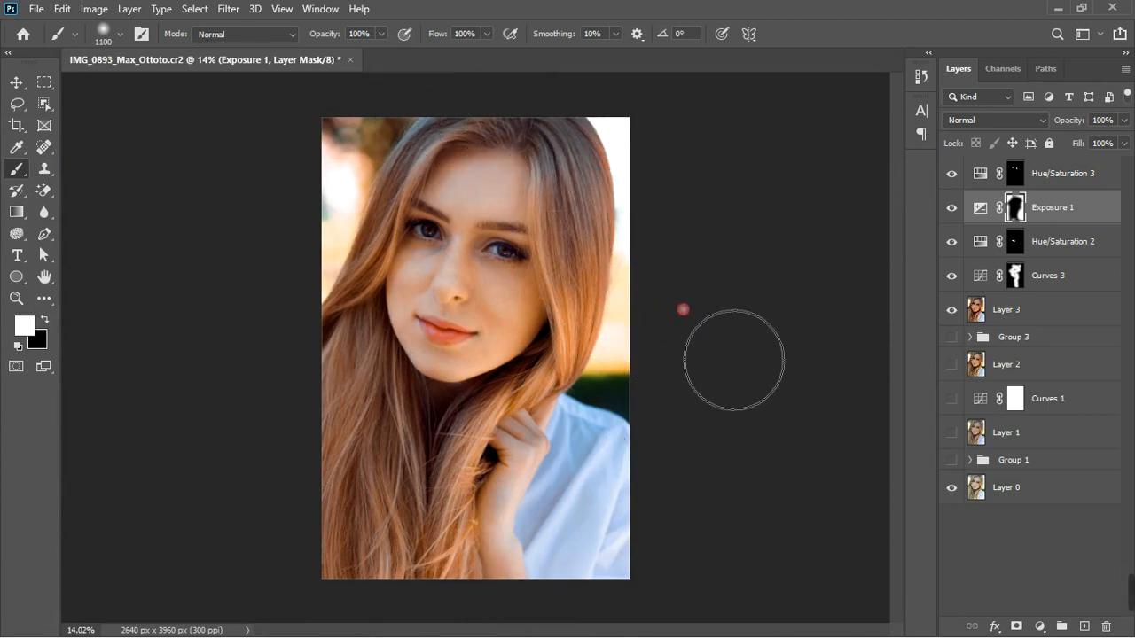
Set the Exposure 1 layer's opacity to 62%
scroll(551, 432, up, 1)
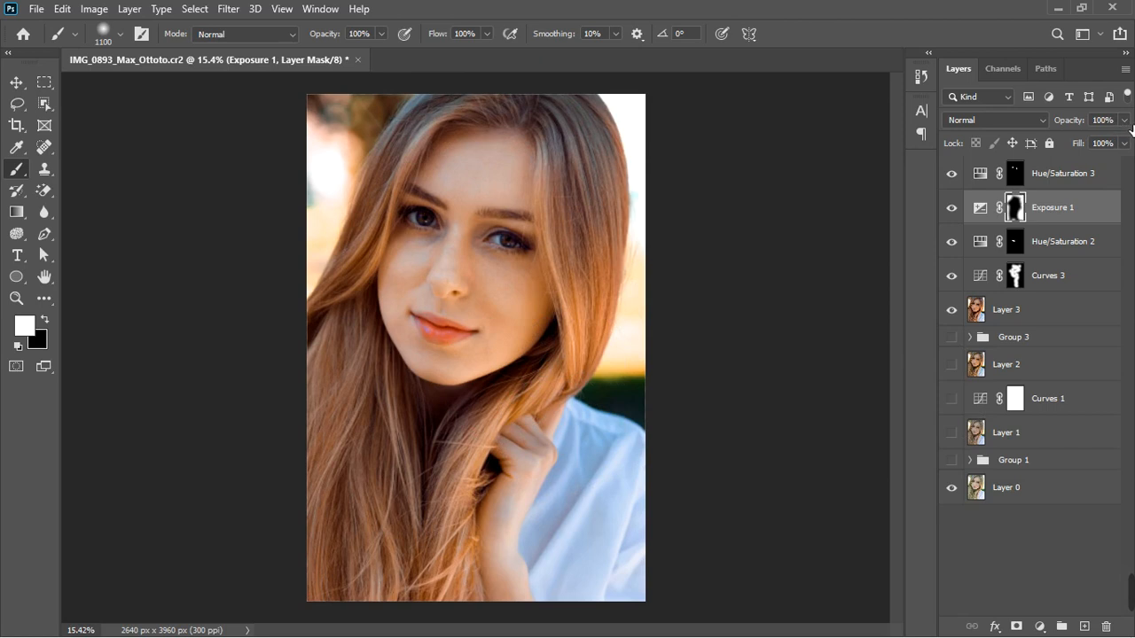
drag(1125, 122, 1104, 156)
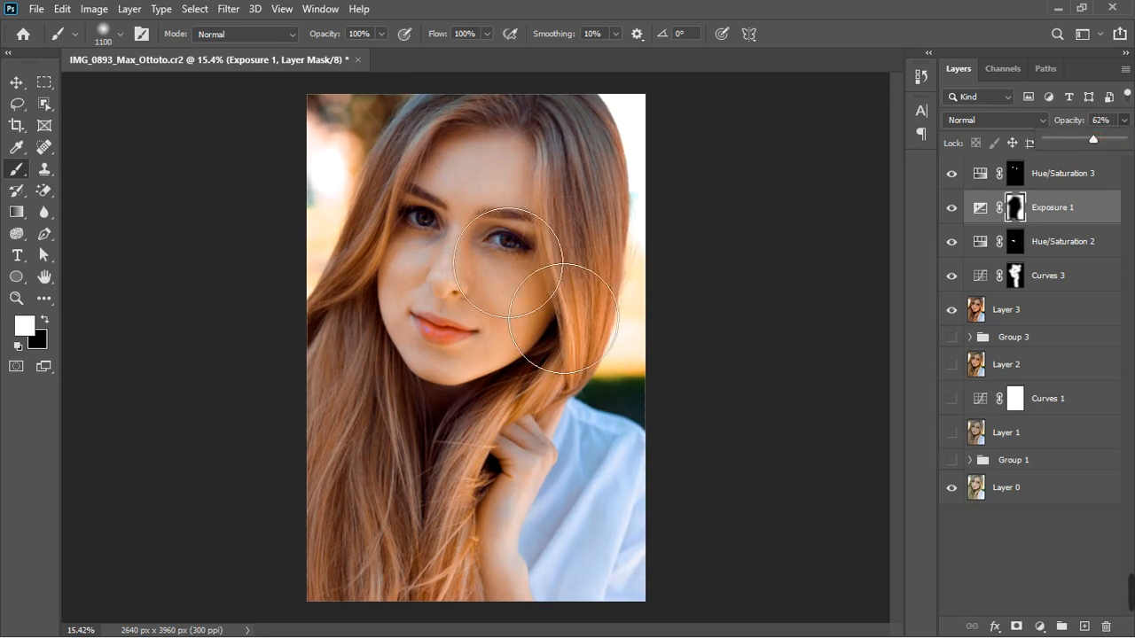
scroll(544, 337, down, 4)
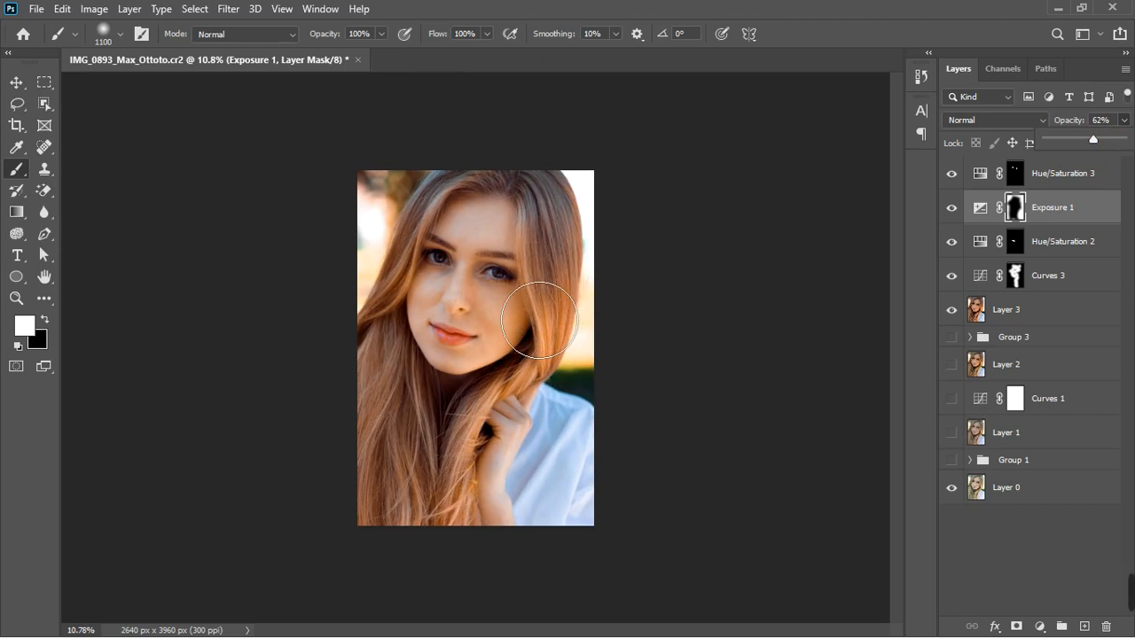
scroll(539, 320, up, 3)
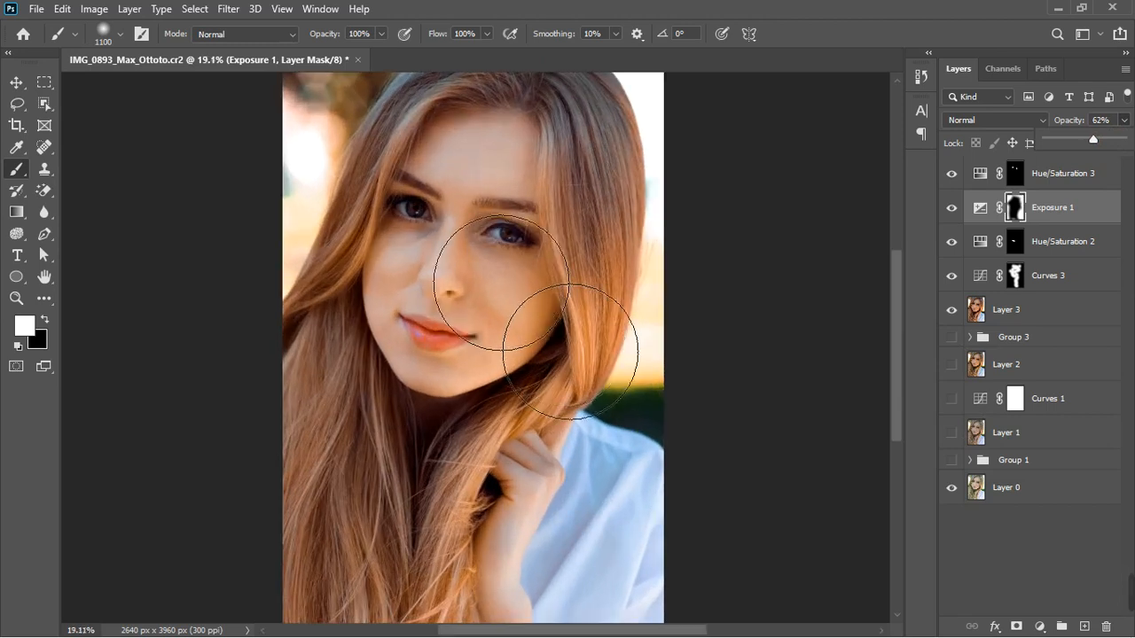
click(1082, 182)
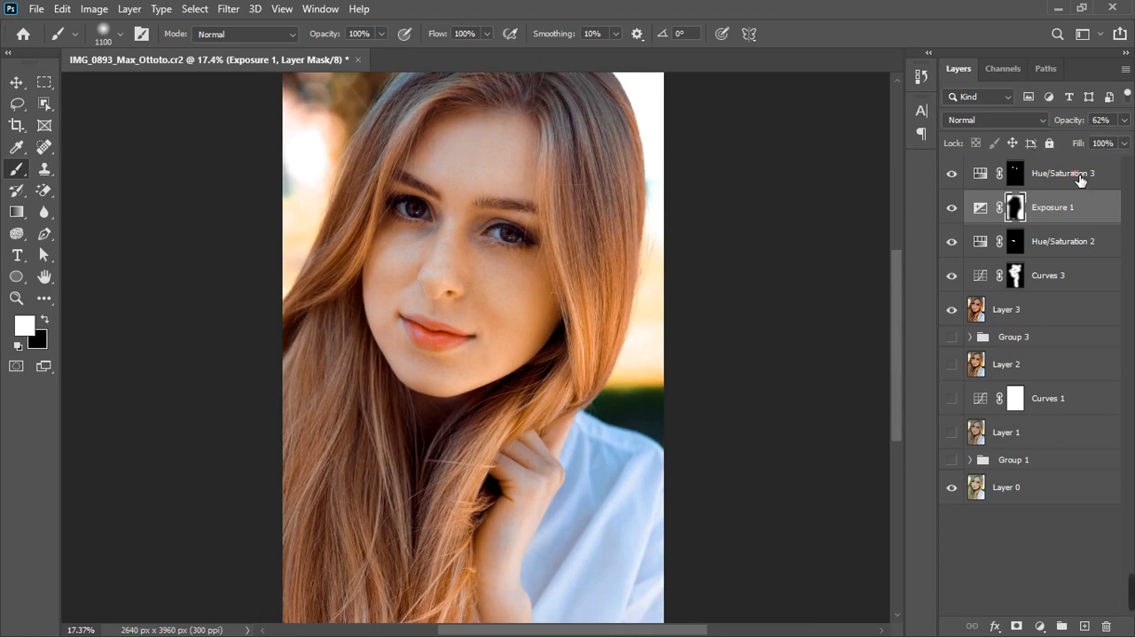
Select the layers from Hue/Saturation 3 down to Curves 3 and group them into a new group
click(1078, 175)
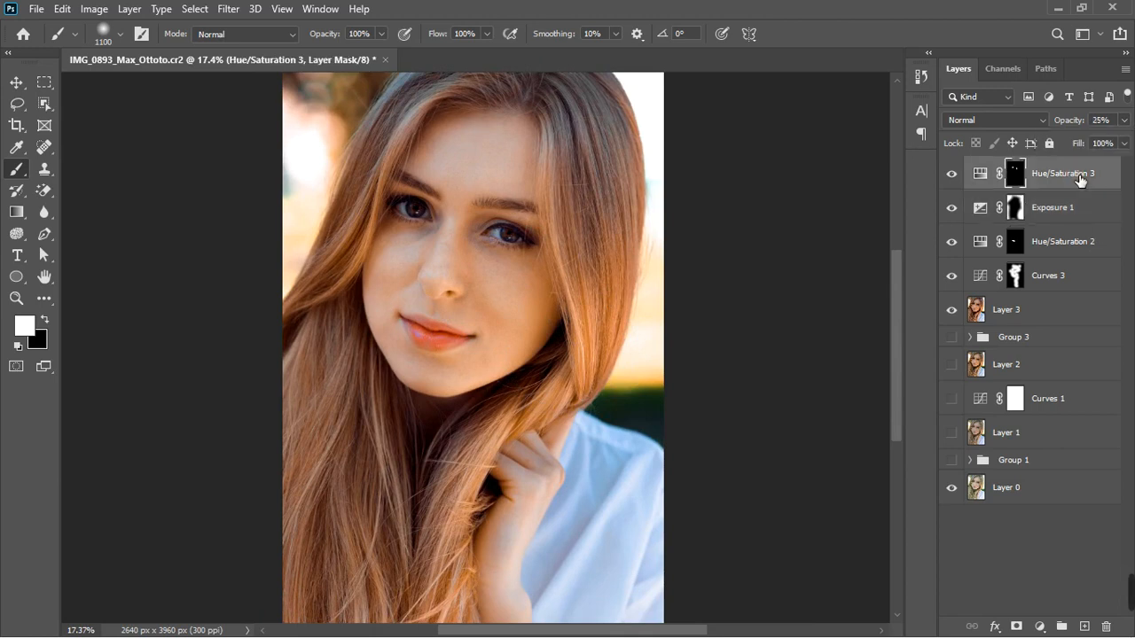
shift+click(1069, 280)
key(ctrl+g)
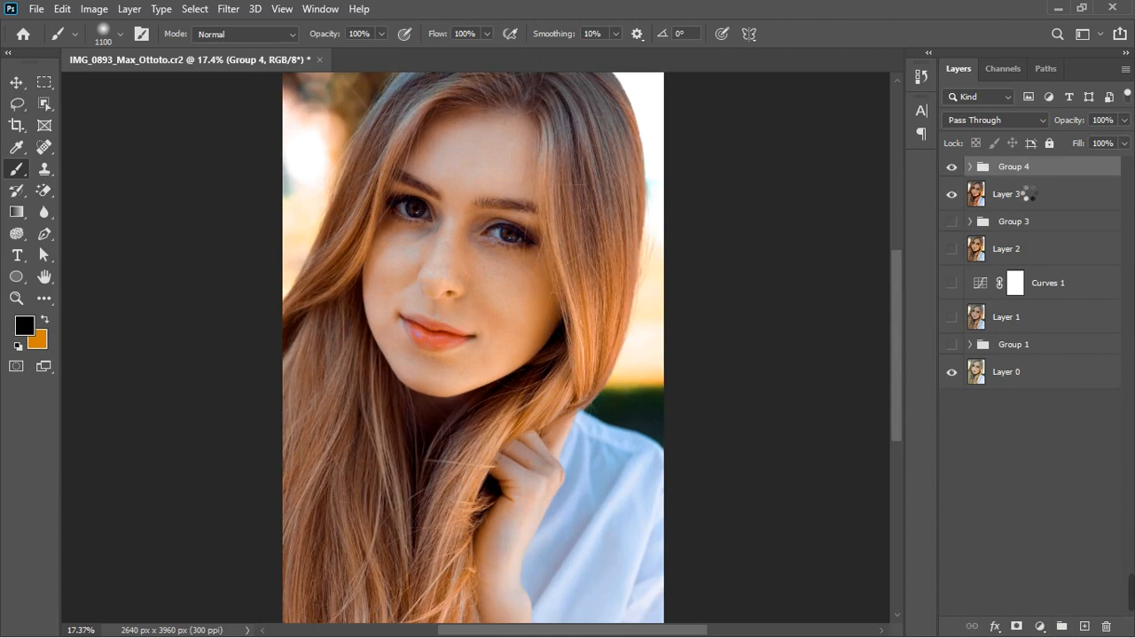
Stamp all visible layers into a new merged layer on top and toggle its visibility to compare with the original
key(ctrl+alt+shift+e)
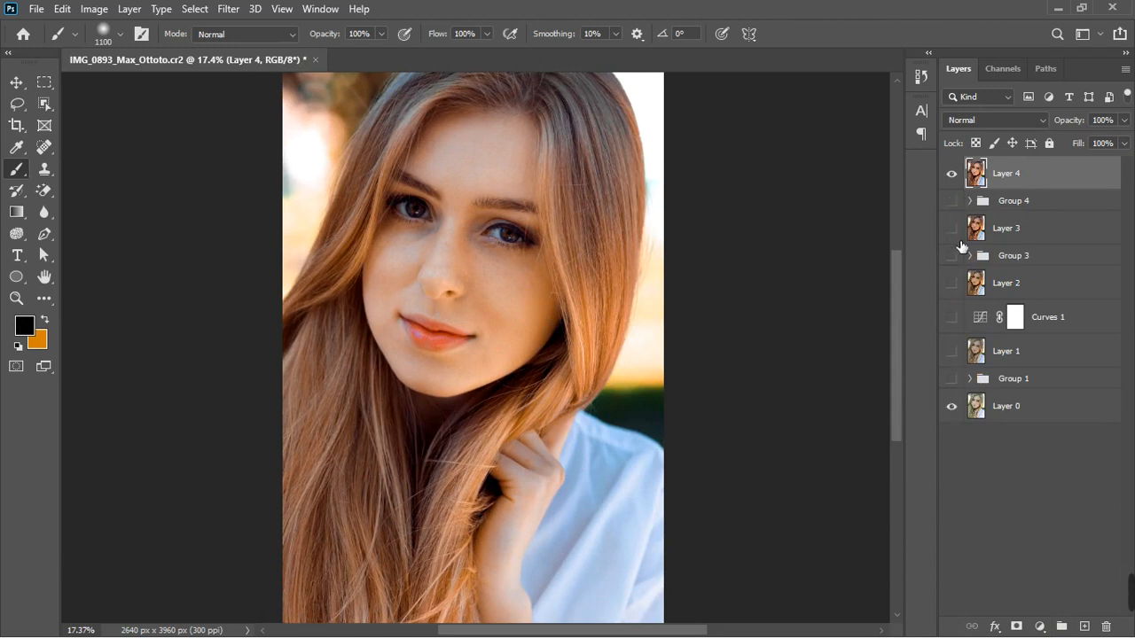
click(951, 174)
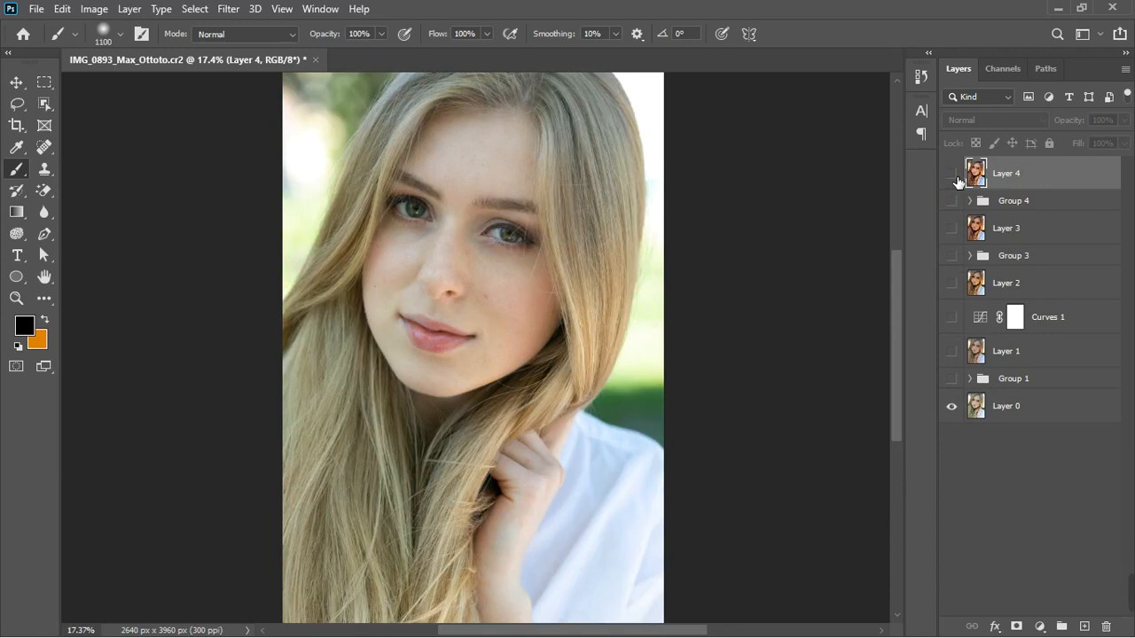
click(954, 175)
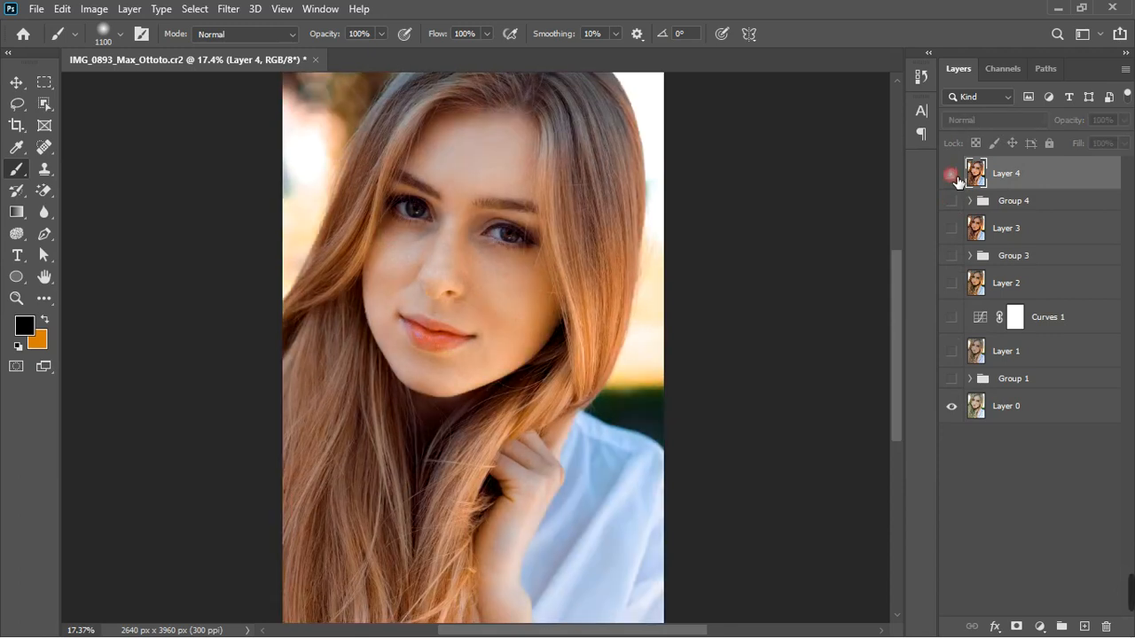
click(952, 175)
click(952, 175)
scroll(690, 348, down, 5)
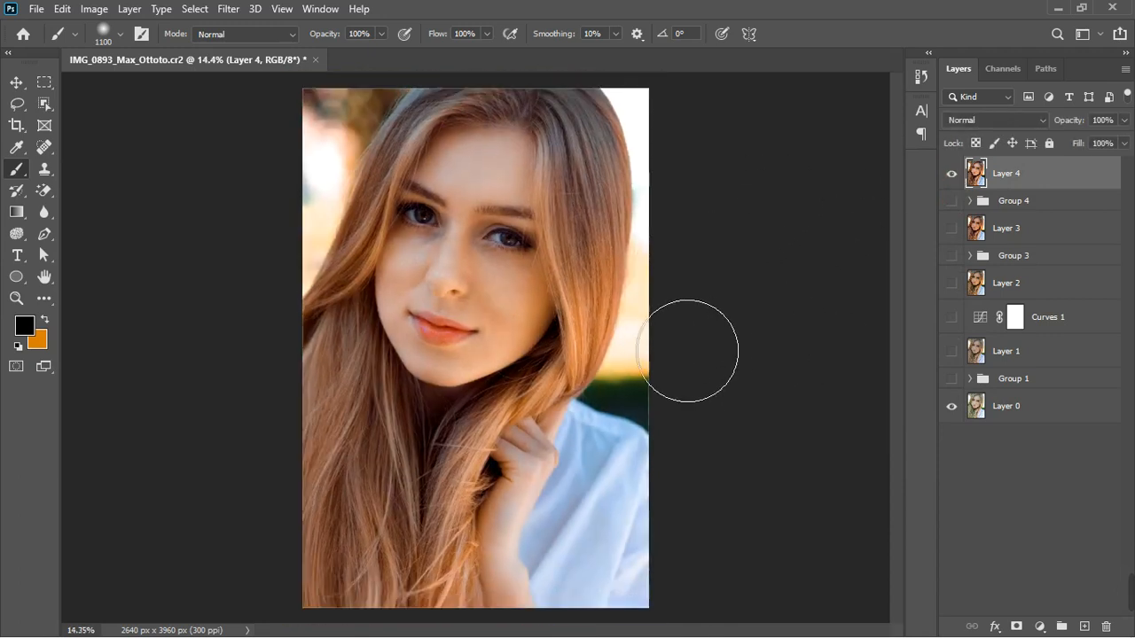
scroll(563, 291, up, 2)
scroll(563, 291, down, 1)
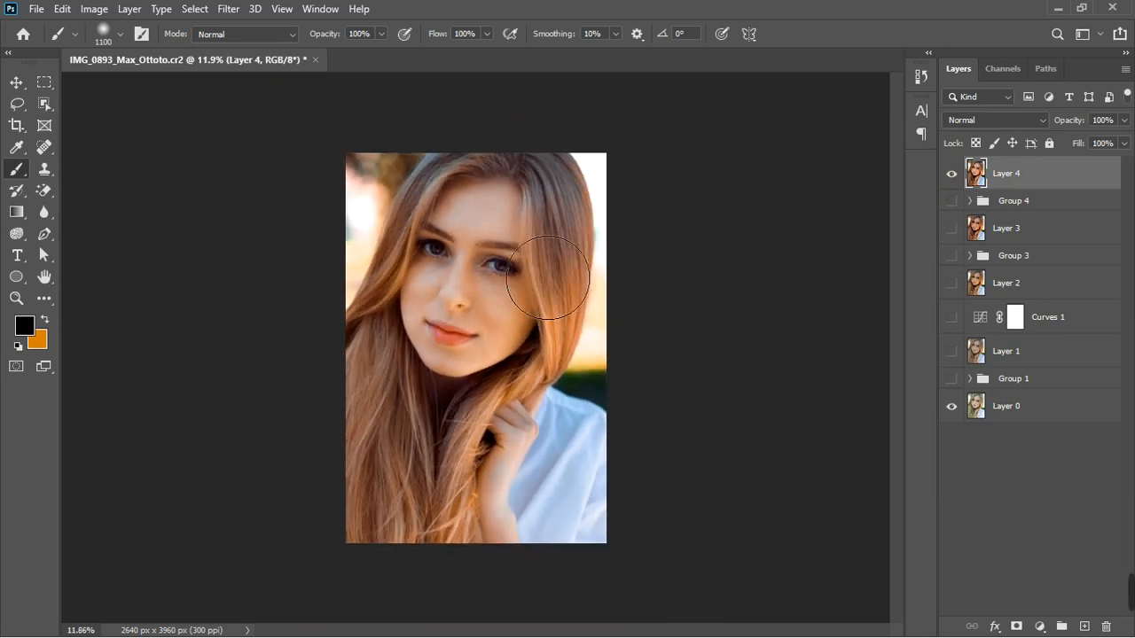